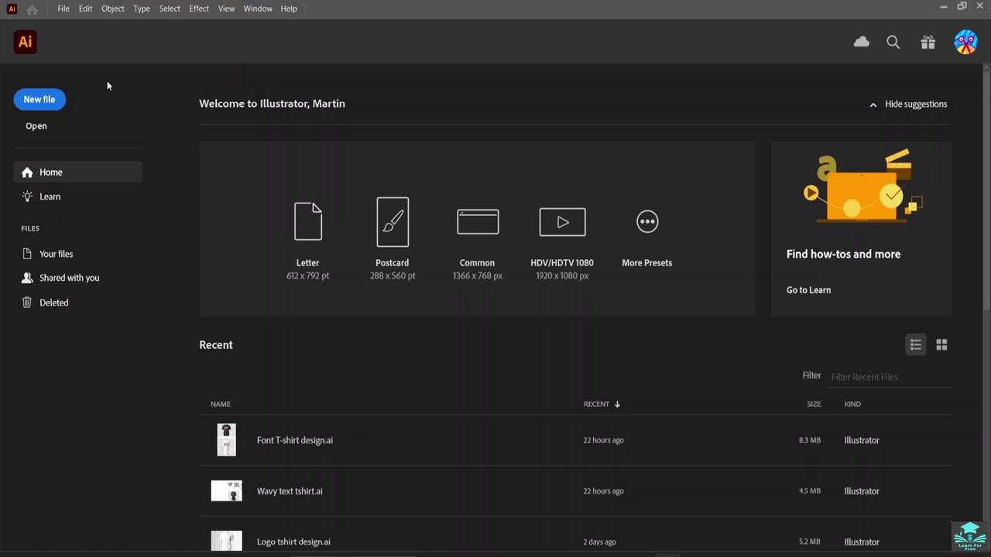
Step: Create a new 500 × 600 px CMYK document named "Vintage tshirt design"
click(47, 101)
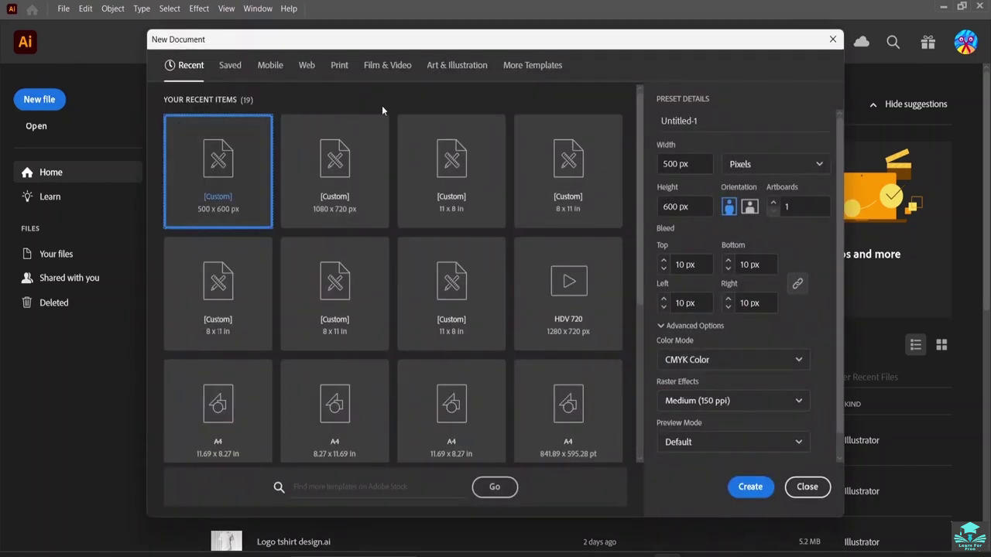
click(703, 120)
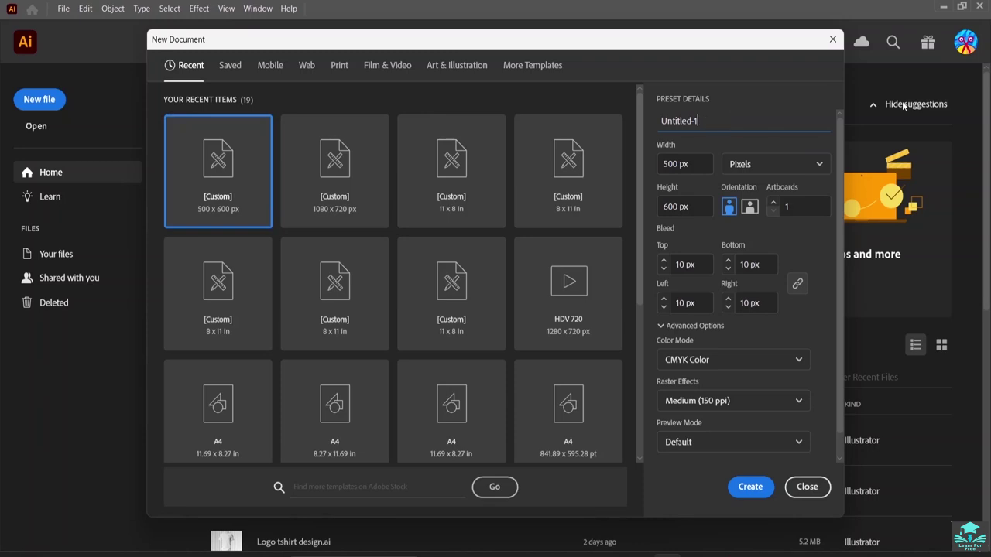
key(BackSpace)
key(BackSpace)
key(BackSpace)
key(BackSpace)
key(BackSpace)
key(BackSpace)
key(BackSpace)
key(BackSpace)
key(BackSpace)
text(Vintage tshirt design)
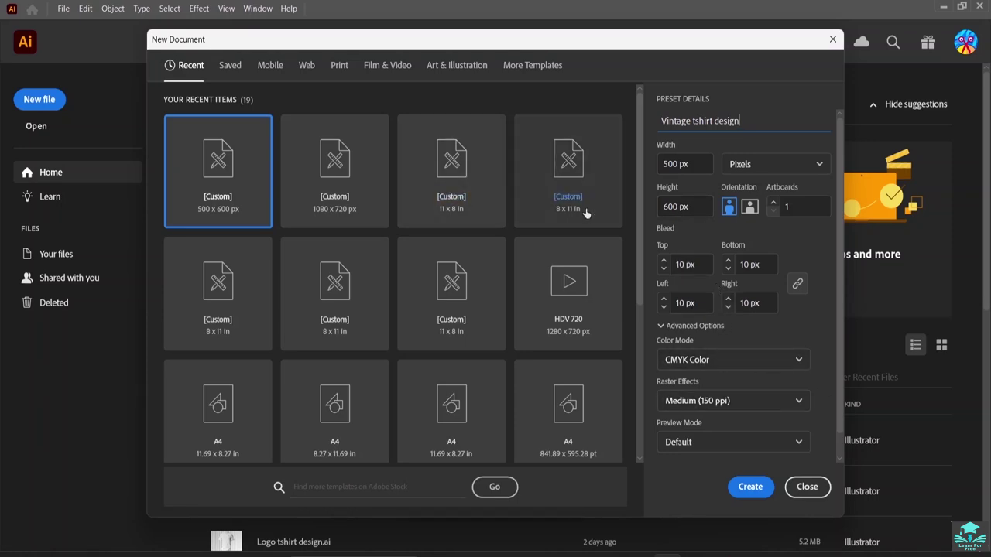
click(751, 487)
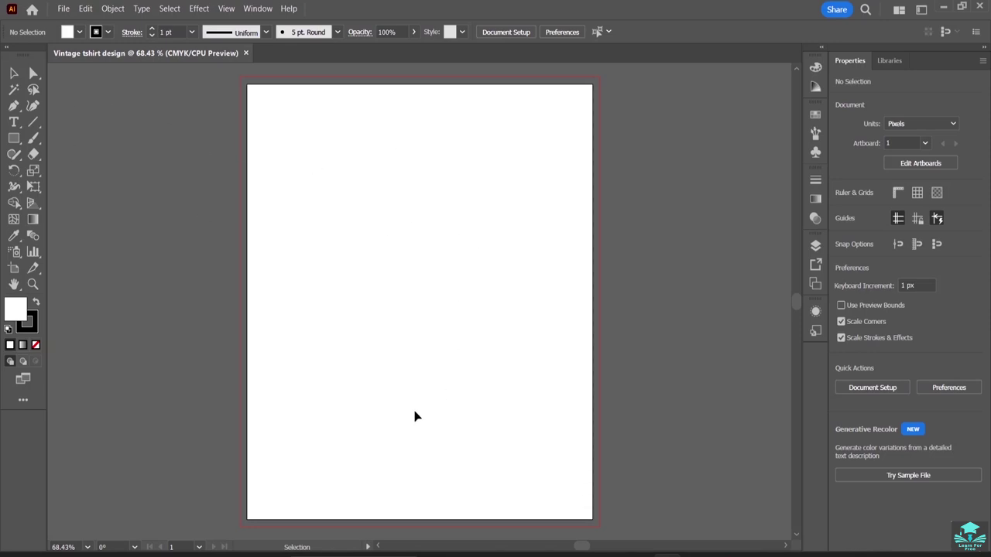
Step: Draw a 500 × 600 px rectangle covering the entire artboard with the Rectangle tool
click(14, 139)
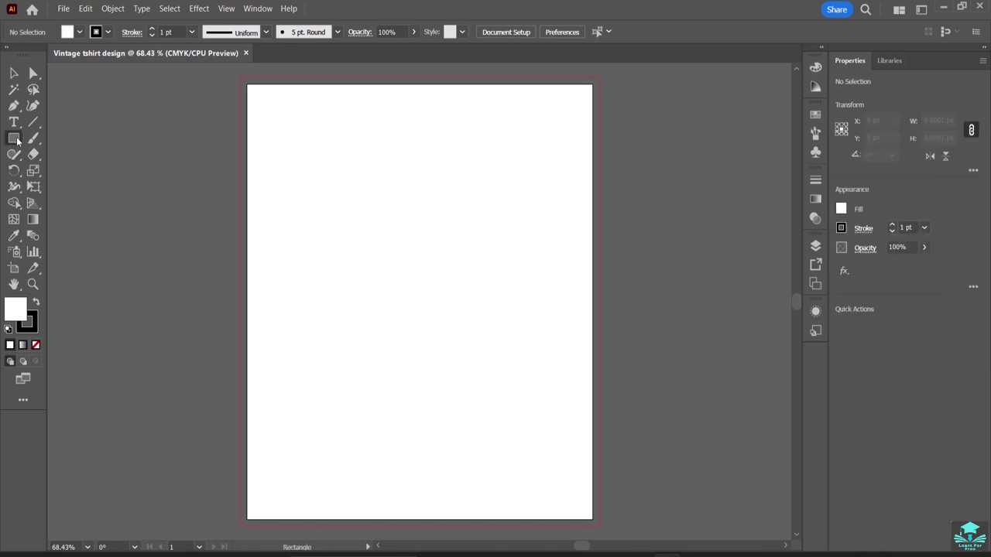
click(17, 141)
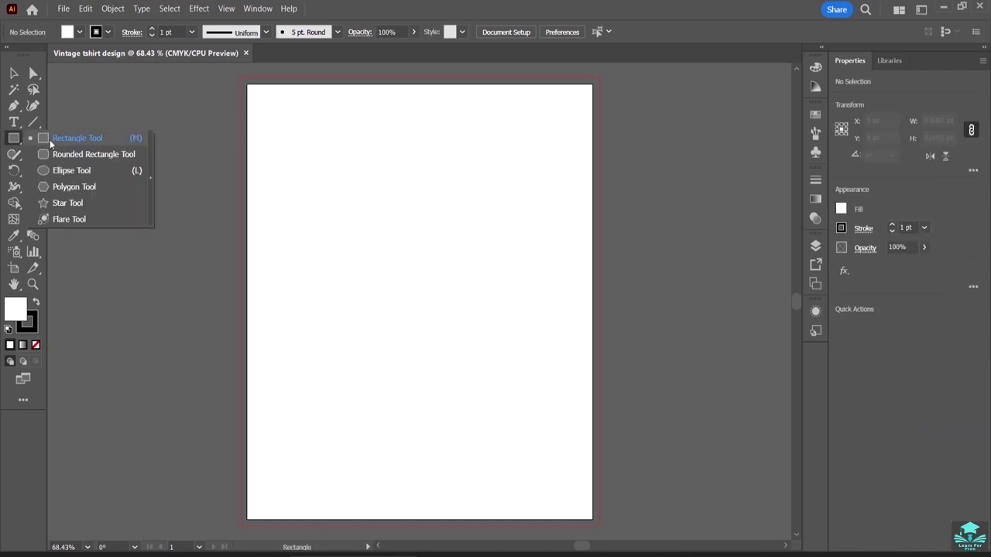
click(49, 139)
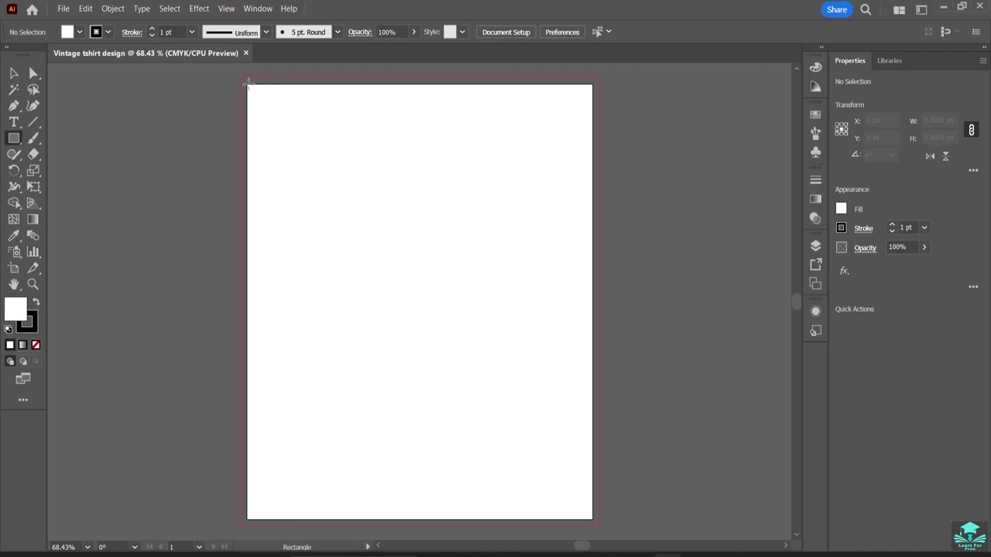
drag(246, 81, 593, 522)
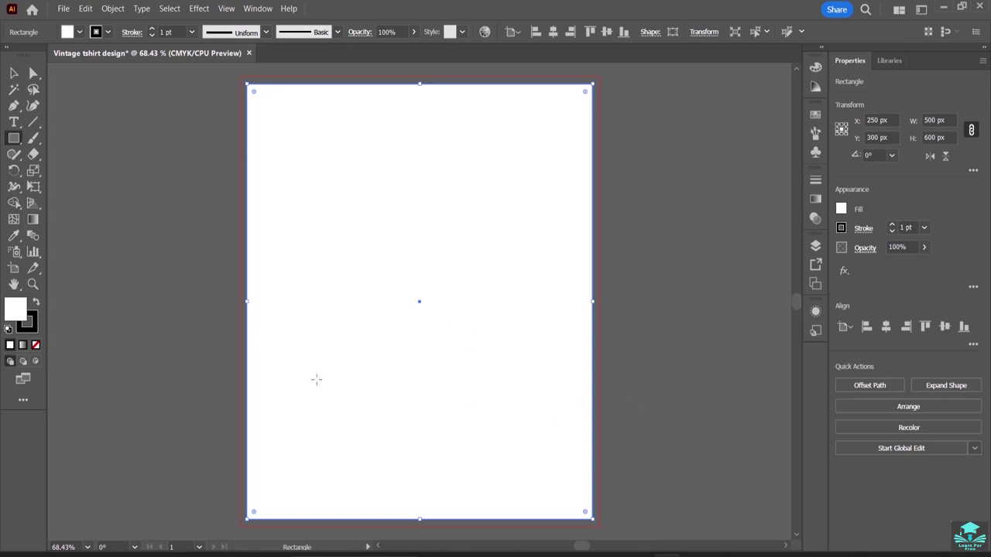
Step: Examine how the rectangle's outline meets the lower-left corner of the artboard
key(v)
key(ctrl+equal)
key(ctrl+equal)
key(ctrl+equal)
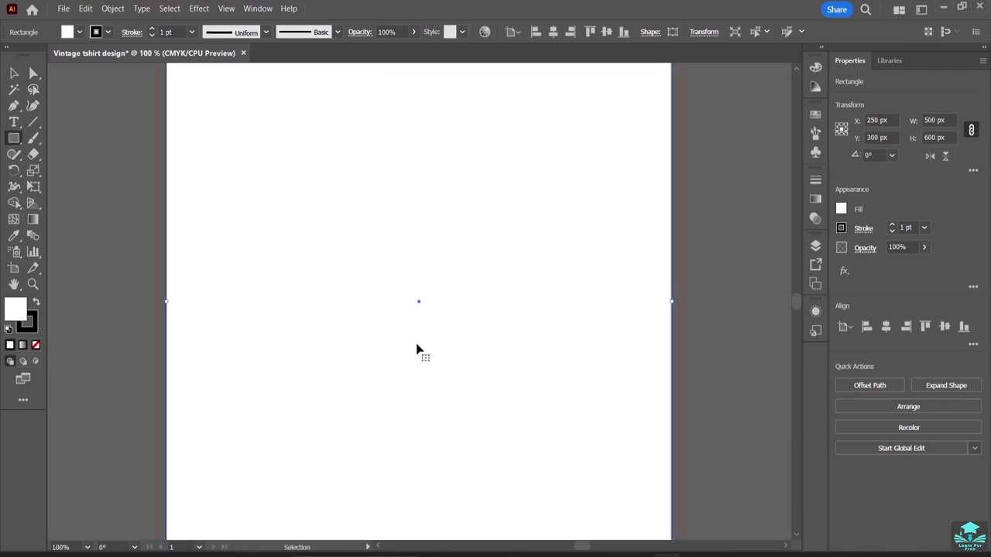
key(m)
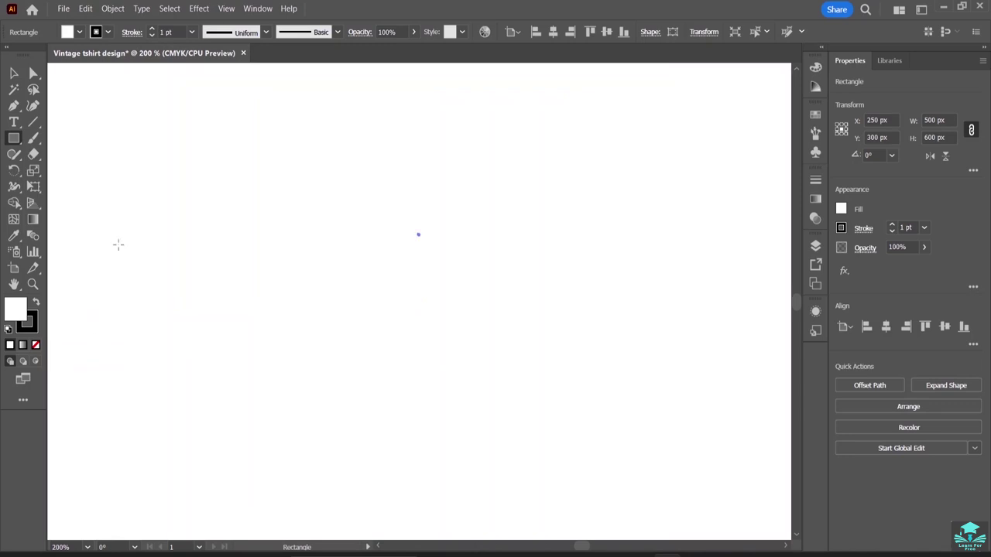
scroll(114, 236, down, 3)
scroll(101, 231, up, 1)
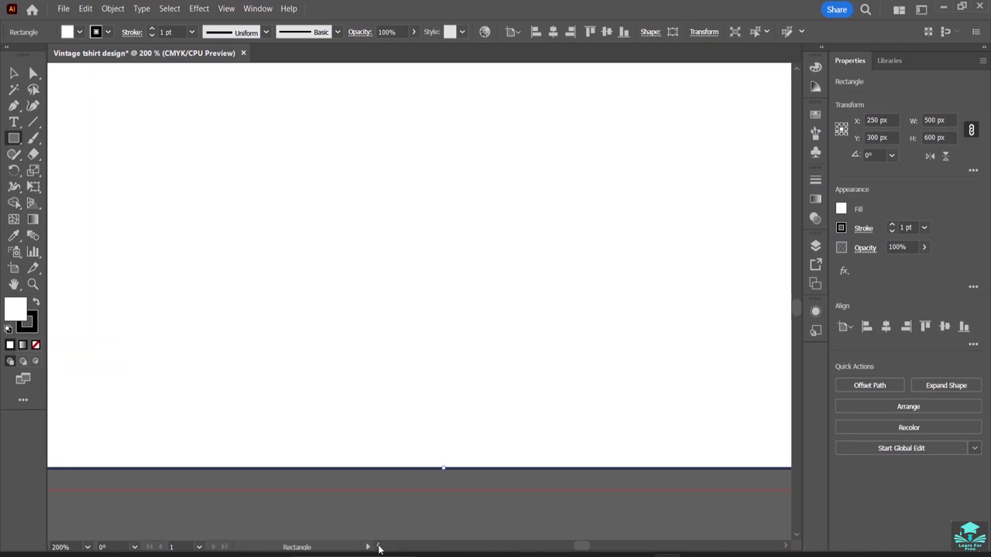
scroll(379, 548, left, 3)
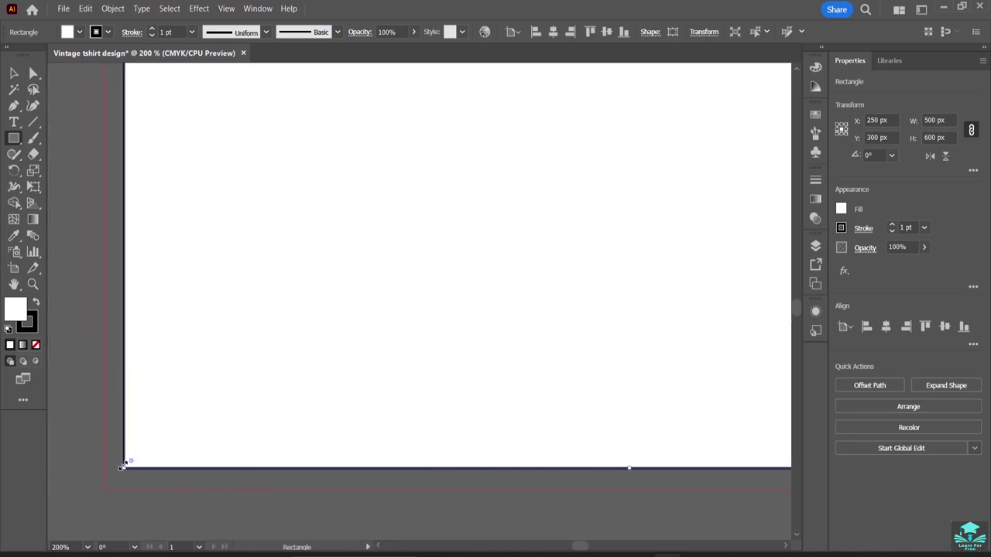
drag(123, 469, 127, 474)
click(115, 491)
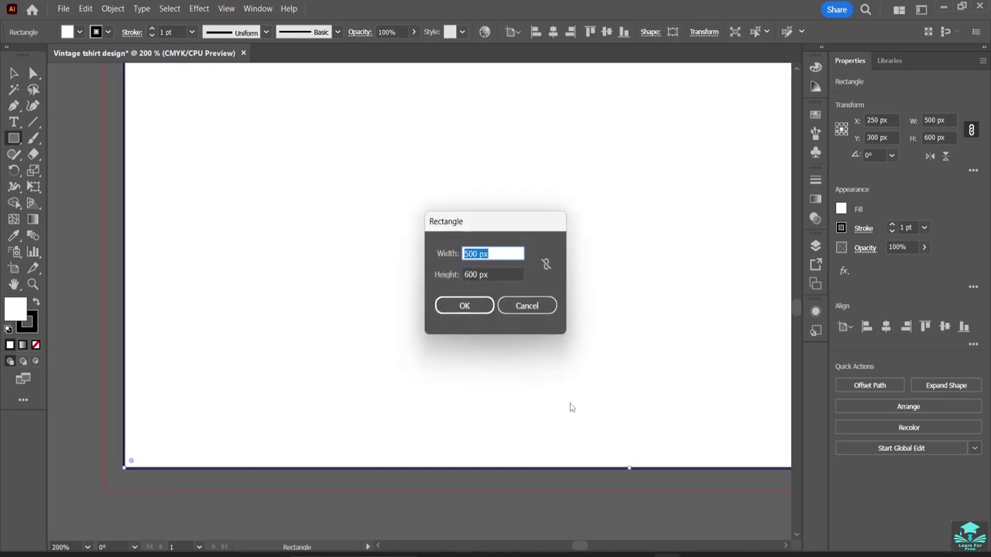
click(527, 306)
Step: Remove the stroke from the artboard-sized rectangle, keeping its white fill
scroll(239, 395, down, 2)
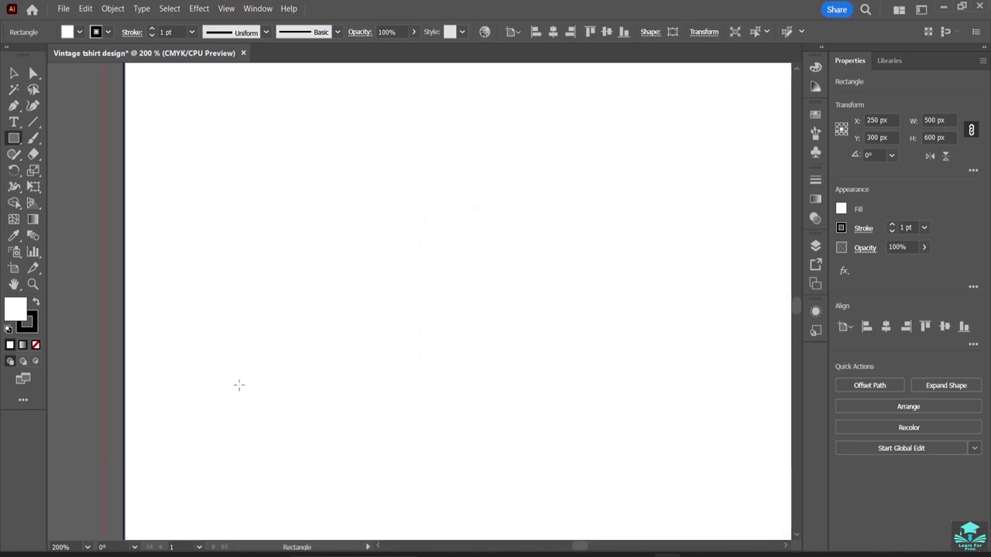
scroll(250, 358, up, 2)
scroll(252, 350, up, 1)
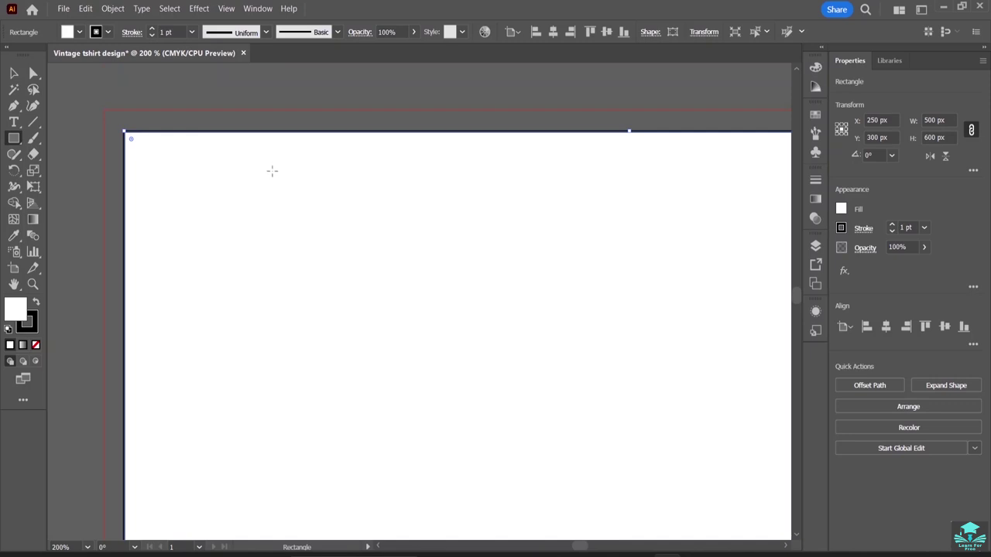
click(892, 229)
click(892, 229)
click(891, 231)
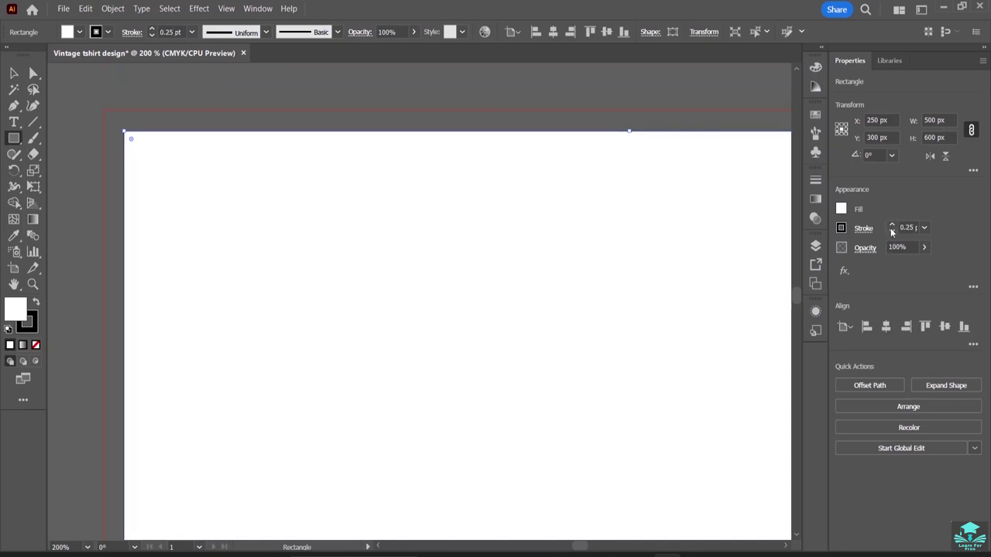
click(892, 231)
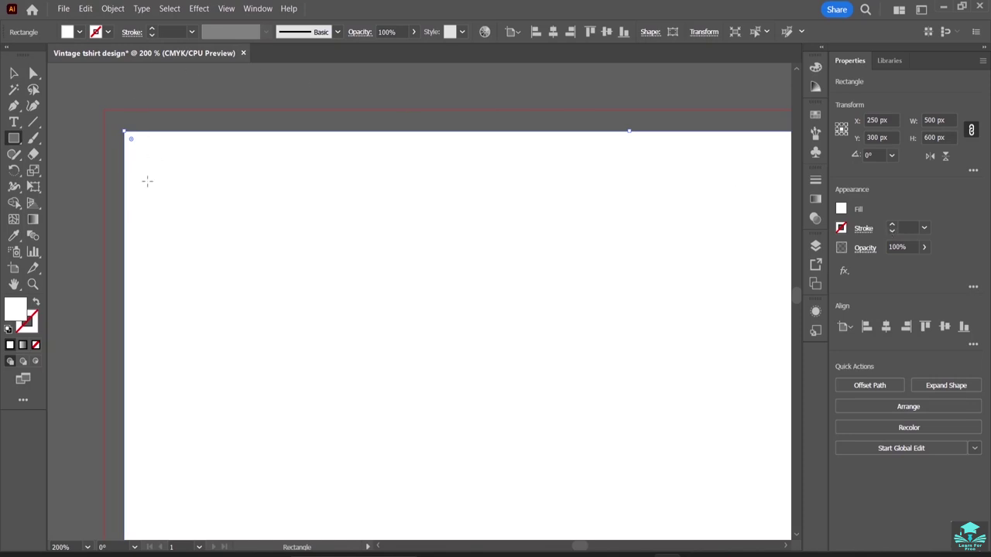
Step: Lock the white background rectangle in place on the artboard
scroll(137, 219, down, 2)
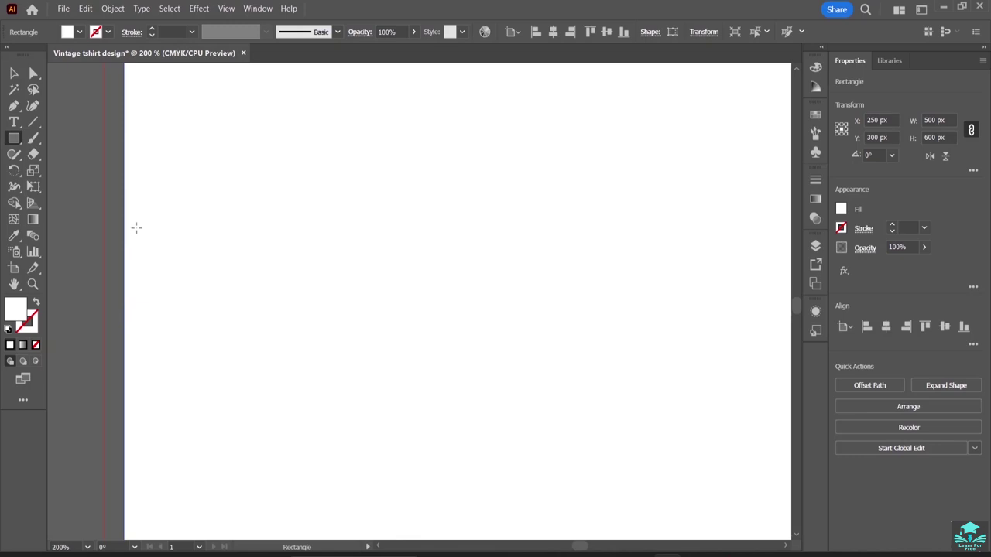
key(v)
key(ctrl+minus)
key(ctrl+minus)
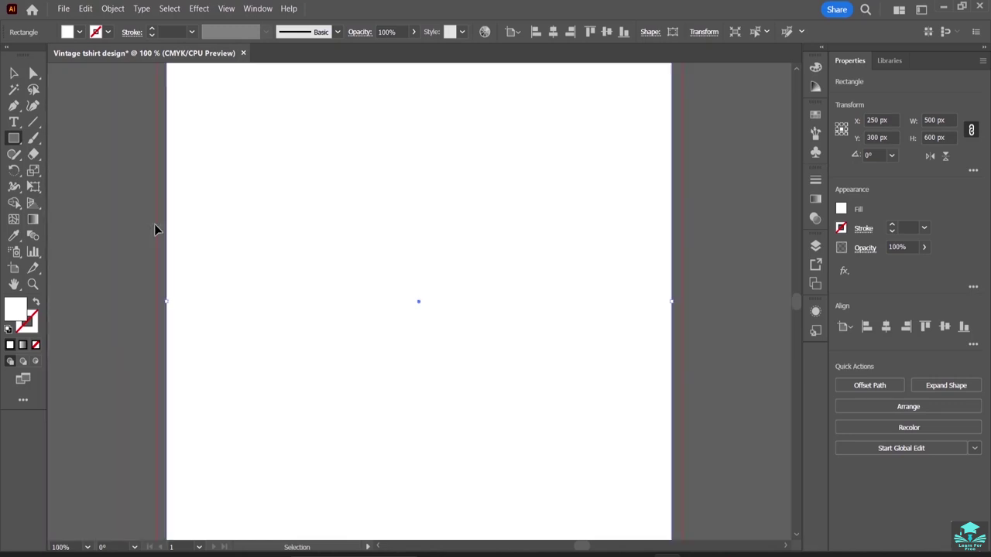
key(ctrl+minus)
key(m)
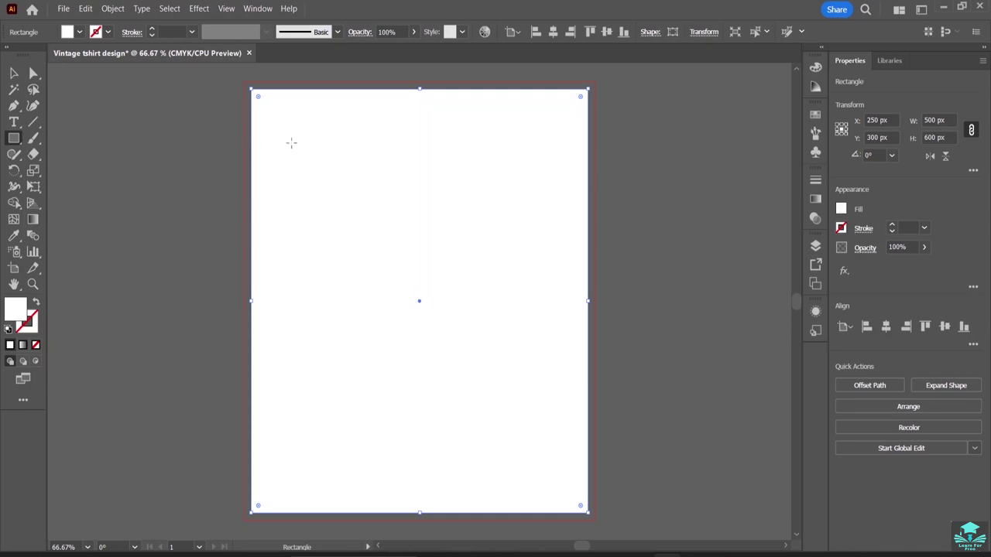
click(17, 73)
right_click(318, 160)
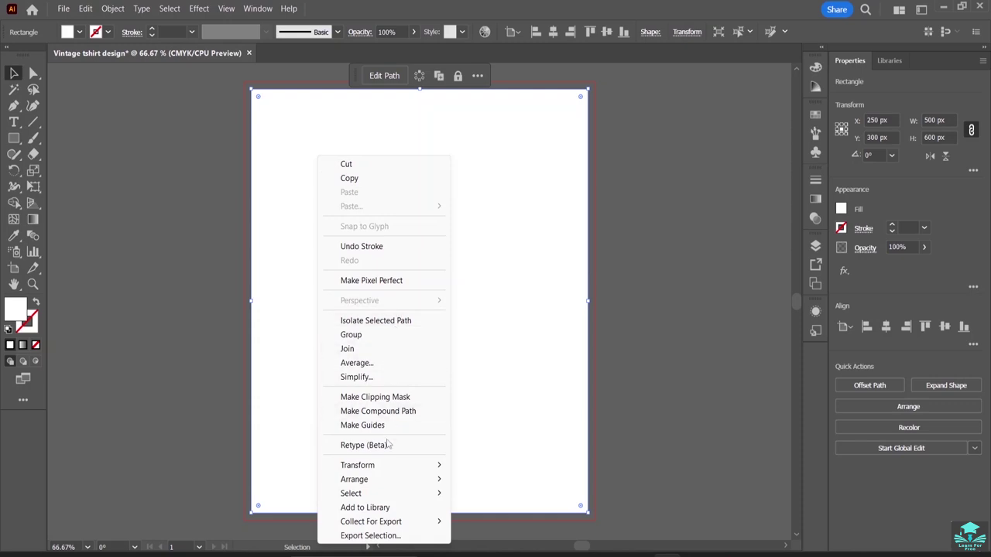
click(556, 354)
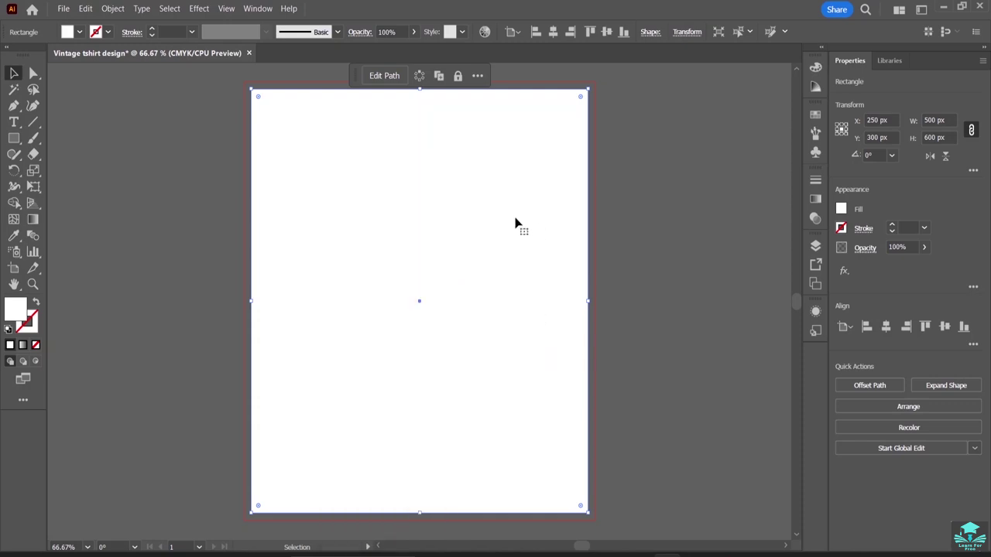
click(457, 78)
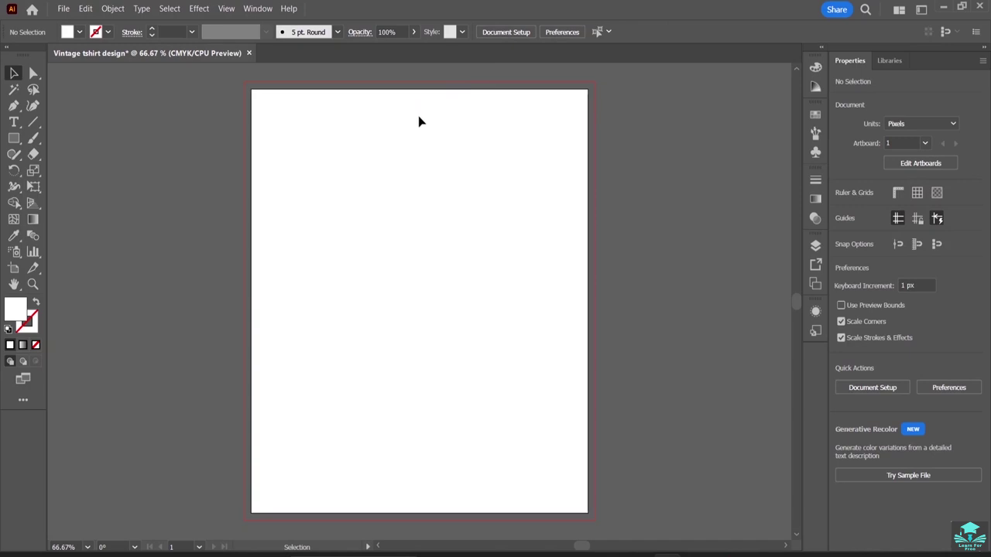
Step: Draw a circle about 193 px in diameter in the artboard's upper-right area, then move its centre to about X 326, Y 162 px
drag(19, 139, 70, 172)
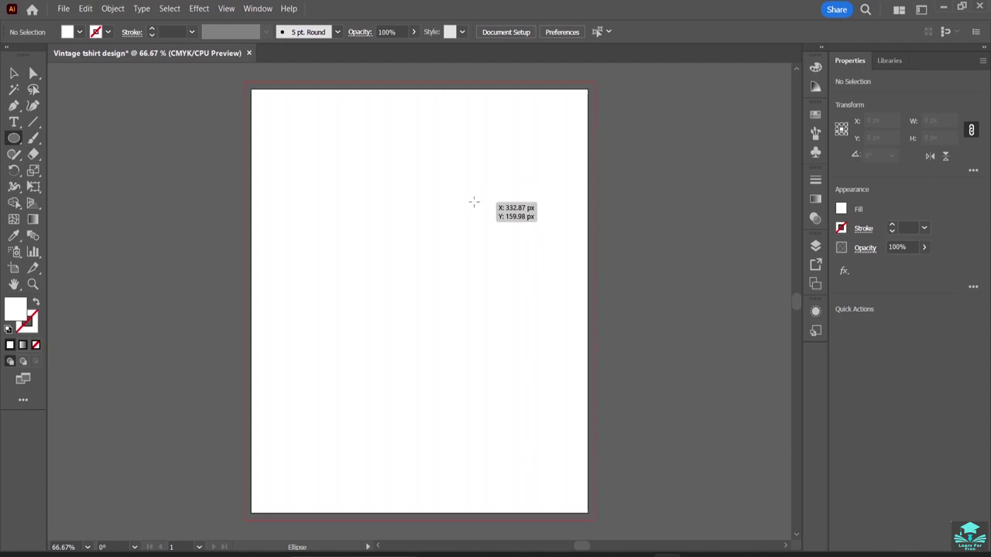
drag(417, 165, 547, 301)
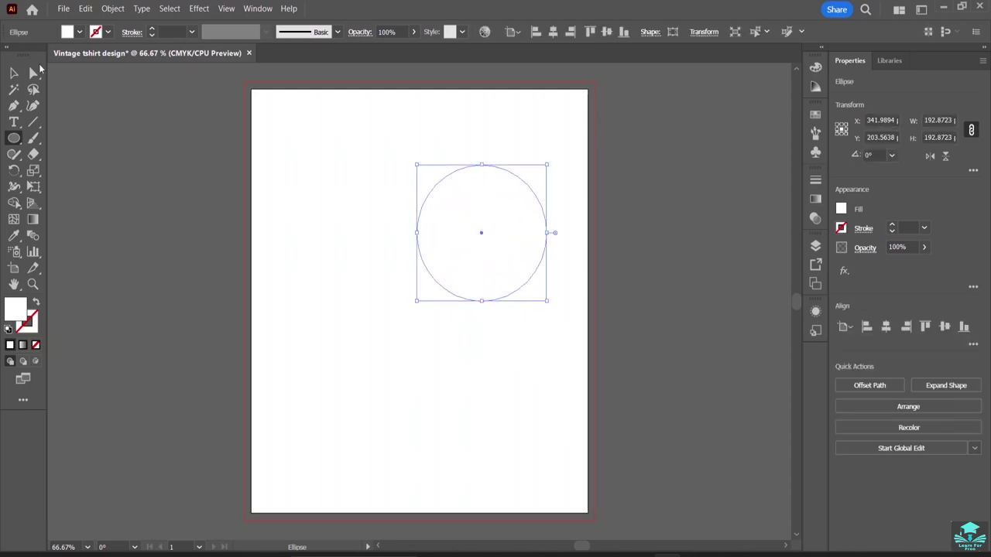
click(13, 74)
drag(517, 294, 506, 264)
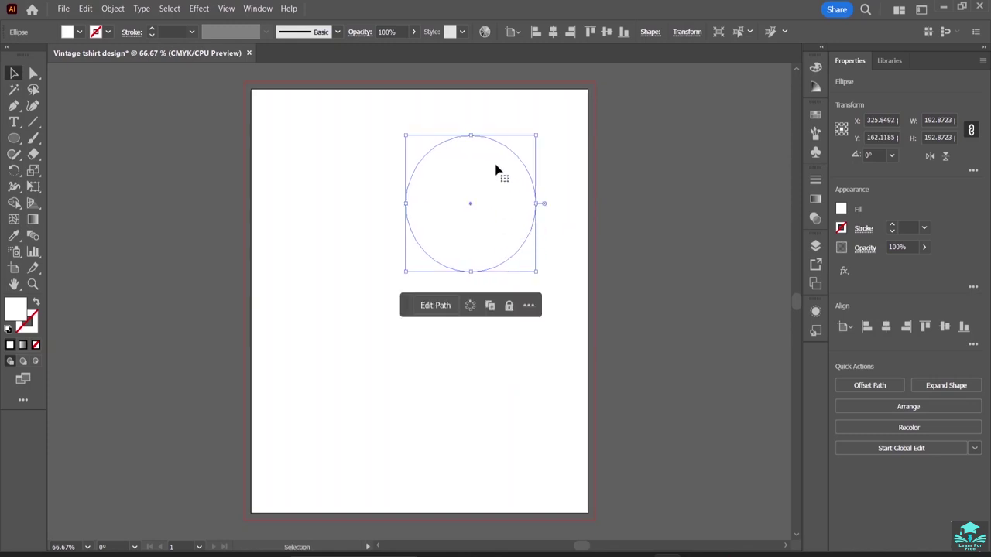
Step: Fill the circle with black and deselect it
click(842, 209)
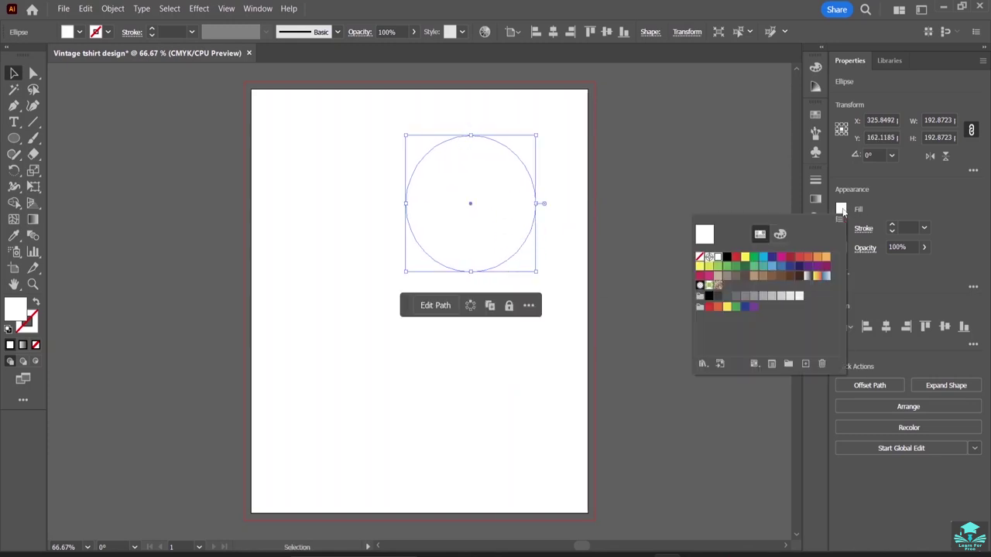
click(726, 258)
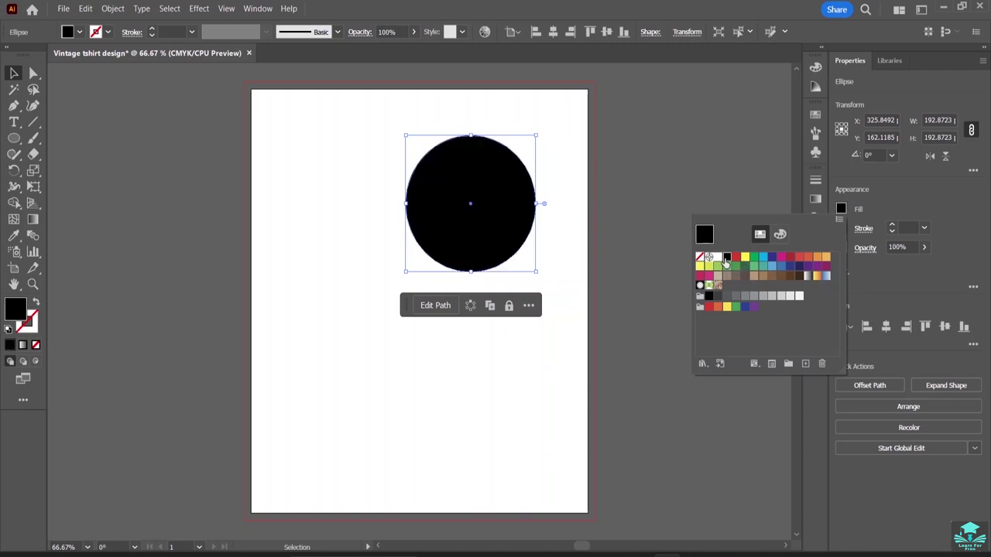
click(562, 186)
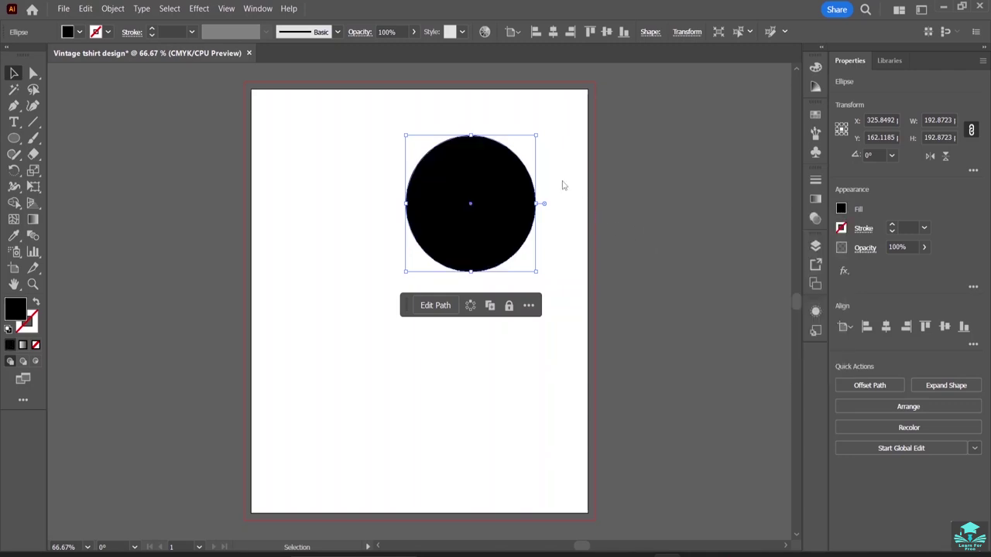
click(562, 186)
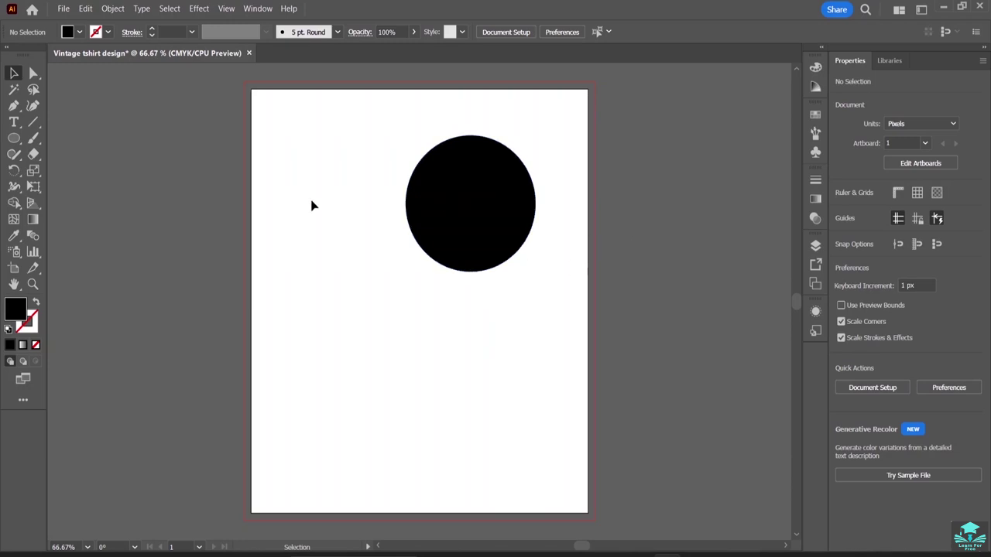
Step: Move the black circle slightly down and toward the artboard's vertical centre line, then deselect it
click(14, 138)
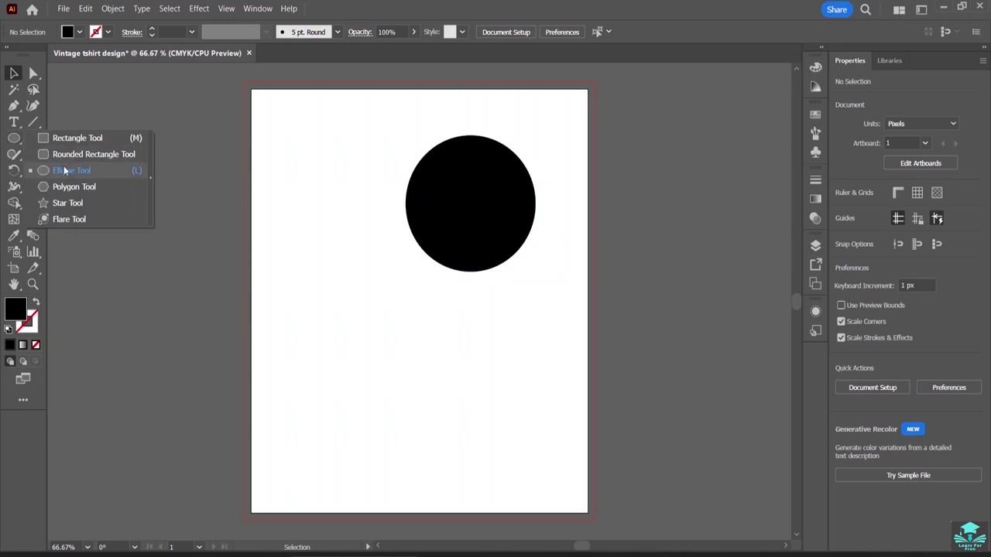
click(77, 137)
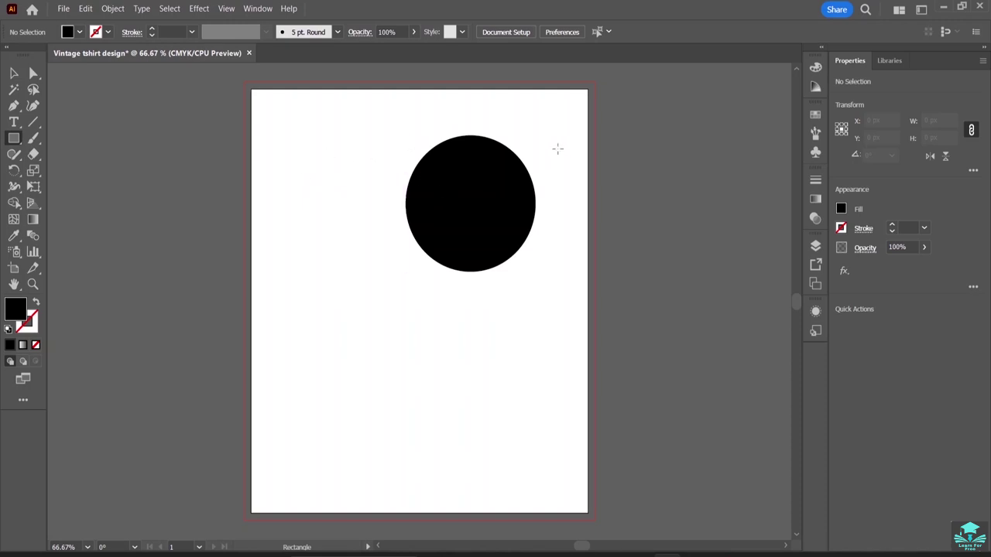
click(15, 74)
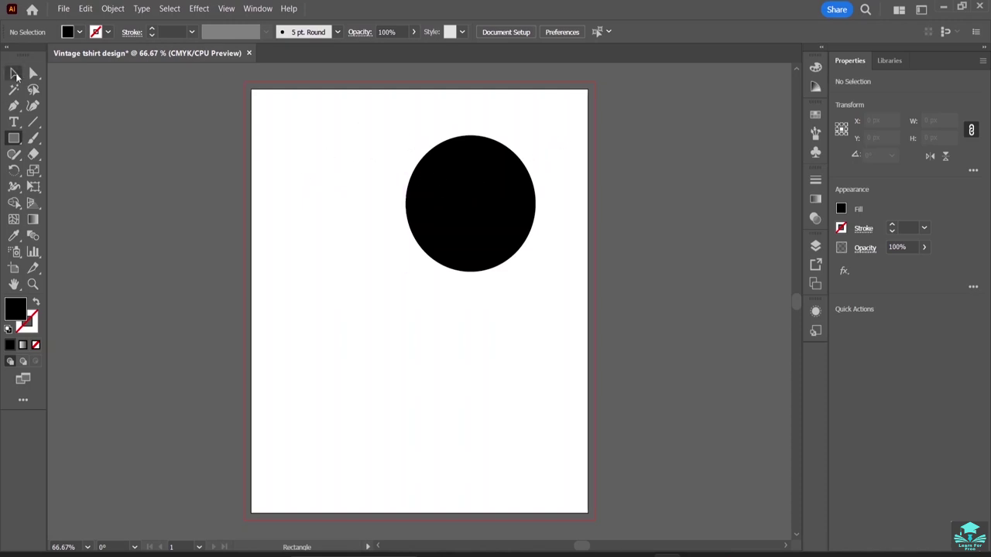
drag(502, 211, 473, 240)
click(274, 141)
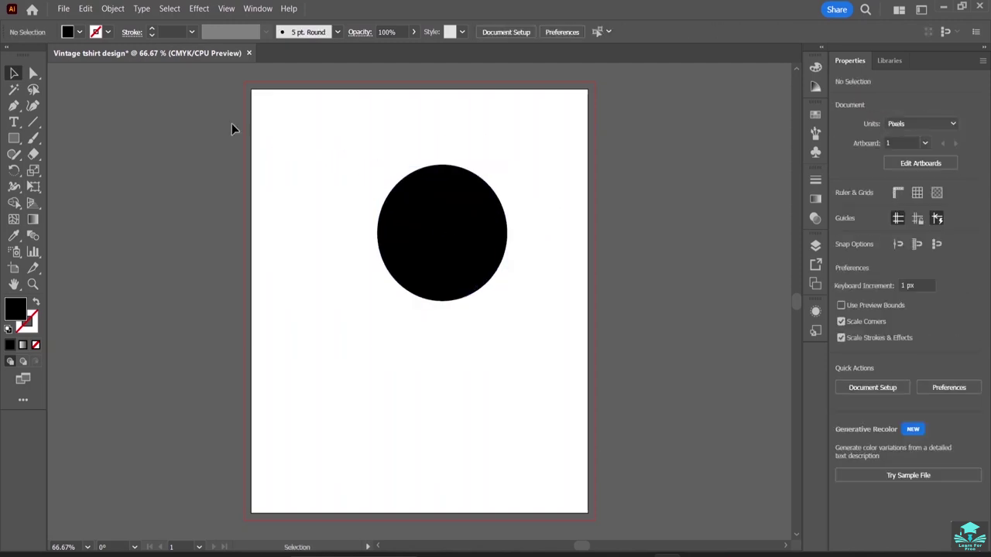
Step: Draw a thin horizontal rectangle about 352 × 24 px across the upper part of the black circle
click(19, 139)
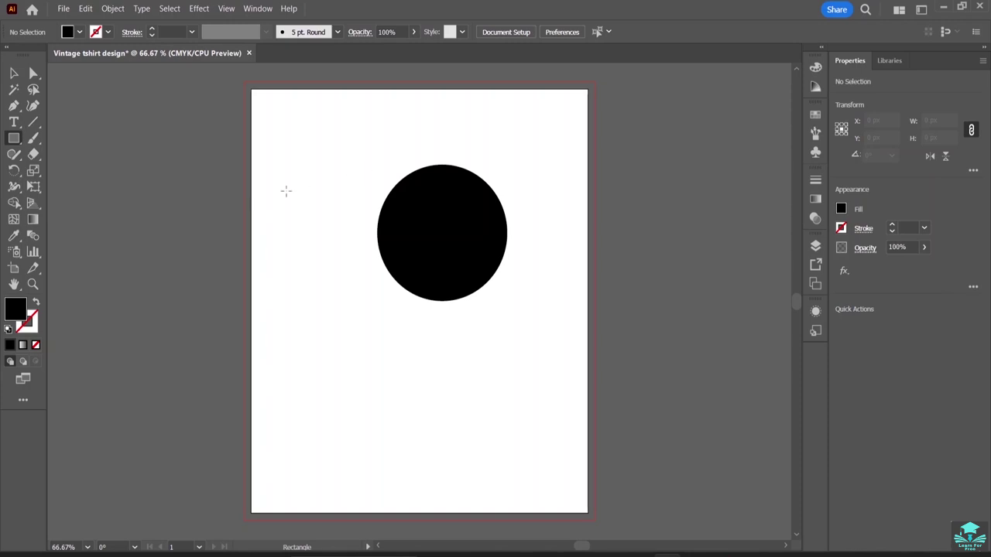
drag(312, 182, 546, 199)
drag(548, 201, 550, 199)
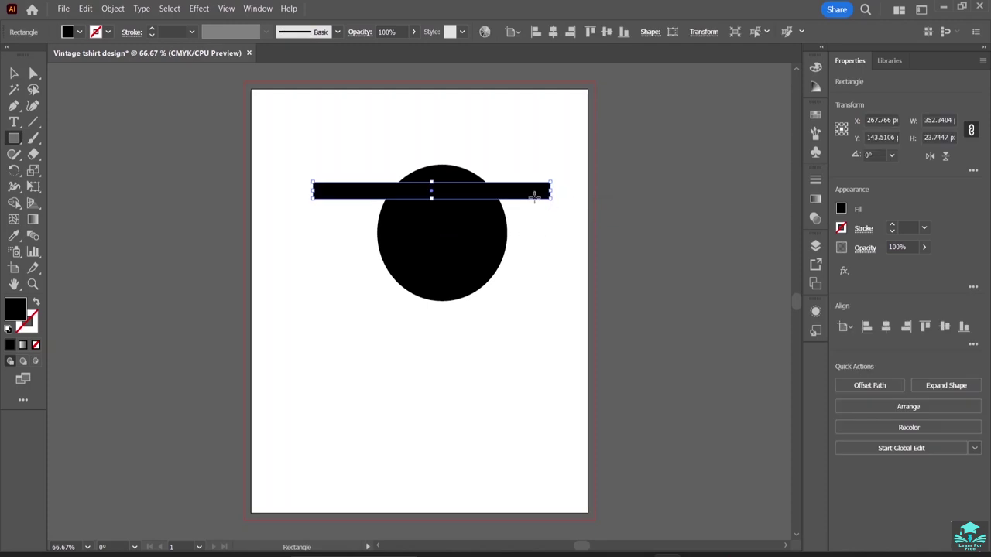
click(14, 74)
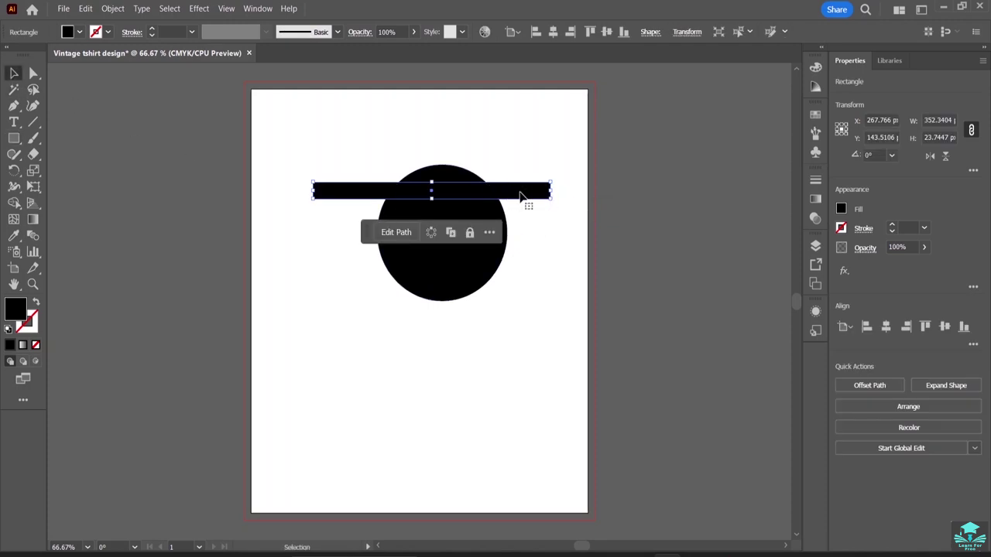
Step: Try several swatches on the thin rectangle, including brown, gray and tan, and settle on a light blue fill
click(841, 208)
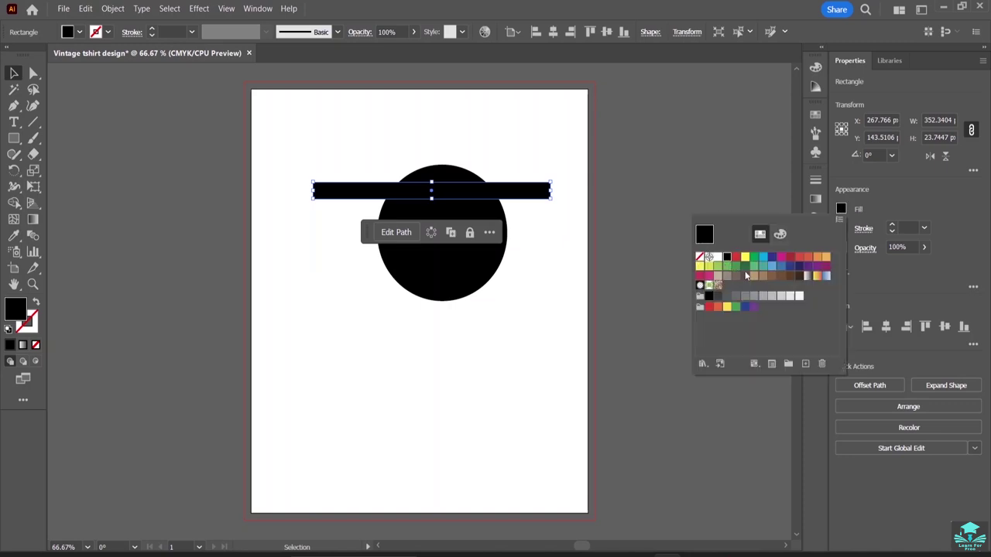
click(772, 267)
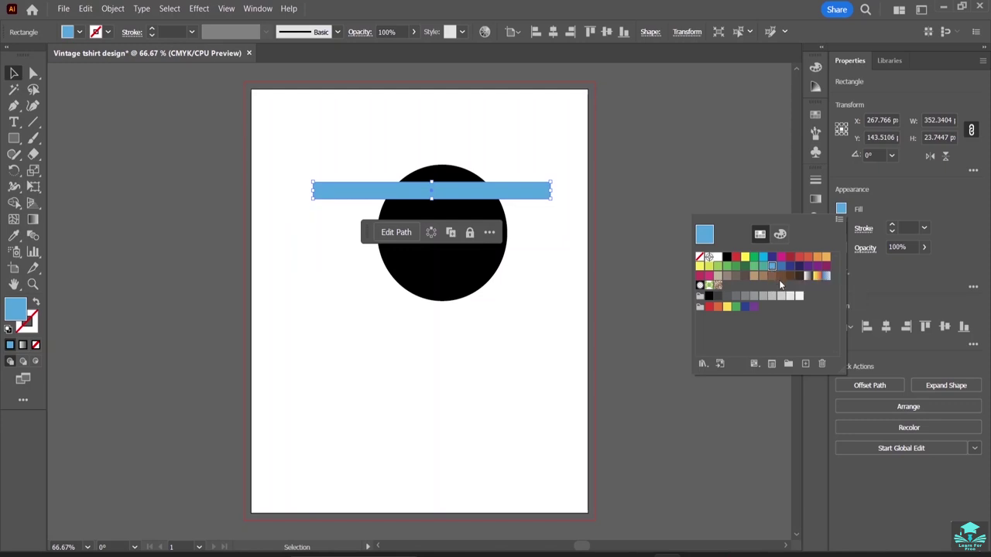
click(762, 278)
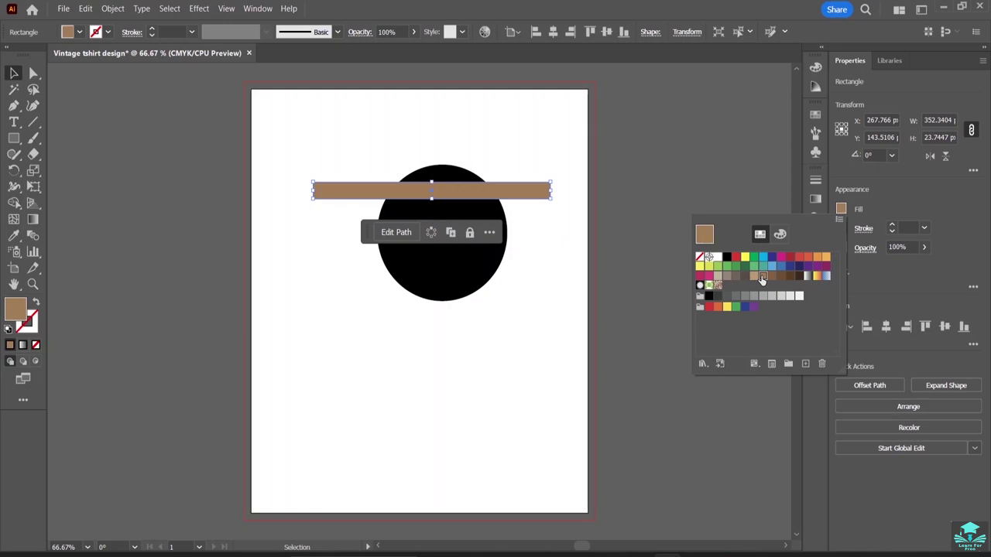
click(735, 297)
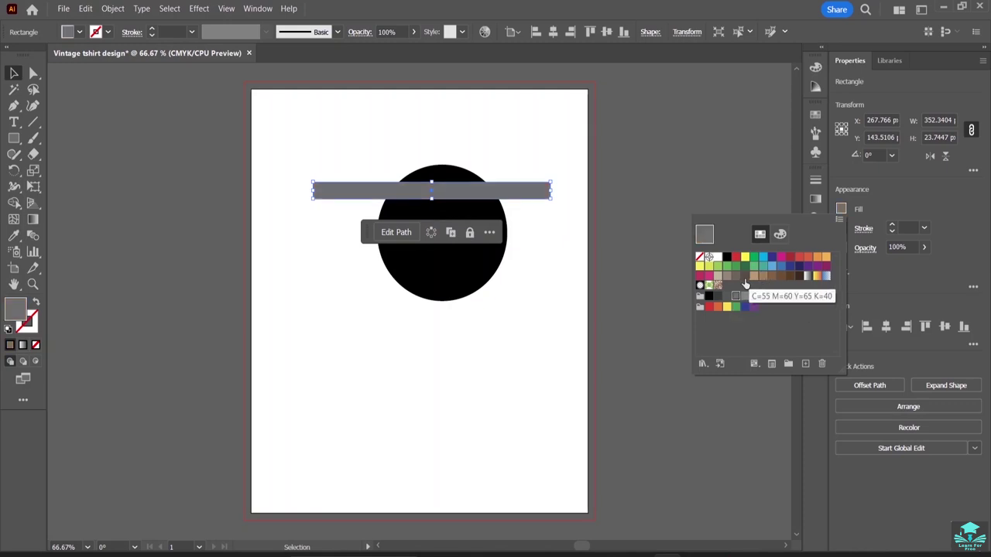
click(728, 278)
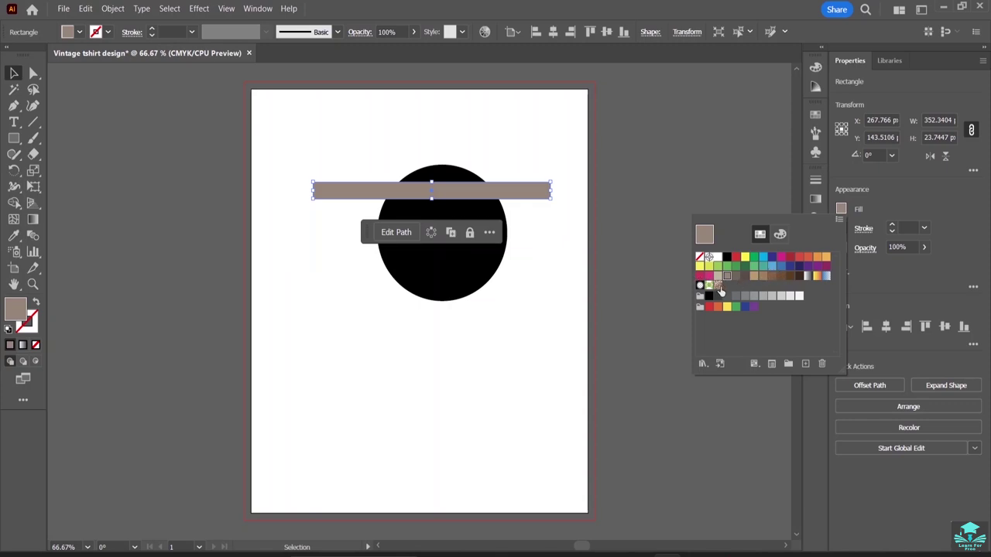
click(754, 277)
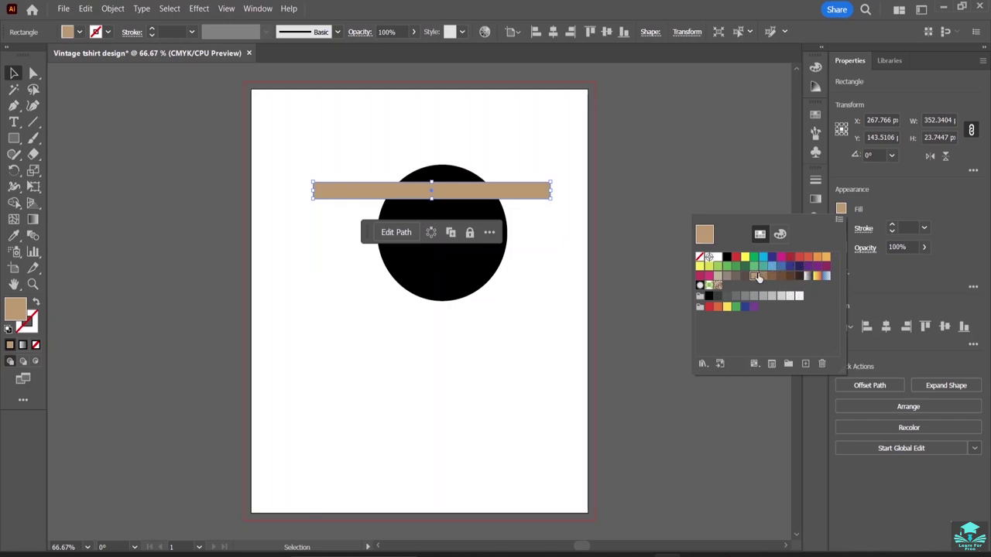
click(772, 266)
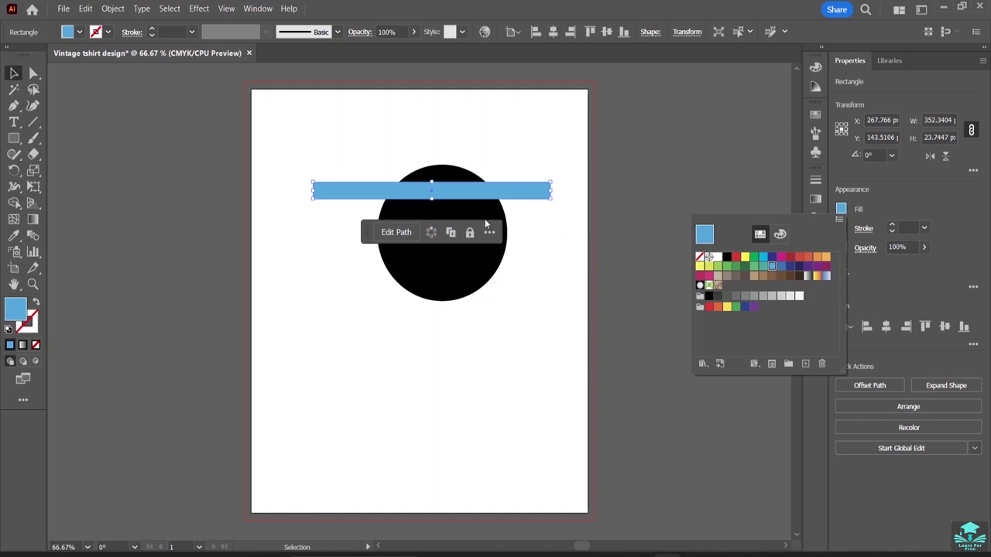
click(496, 195)
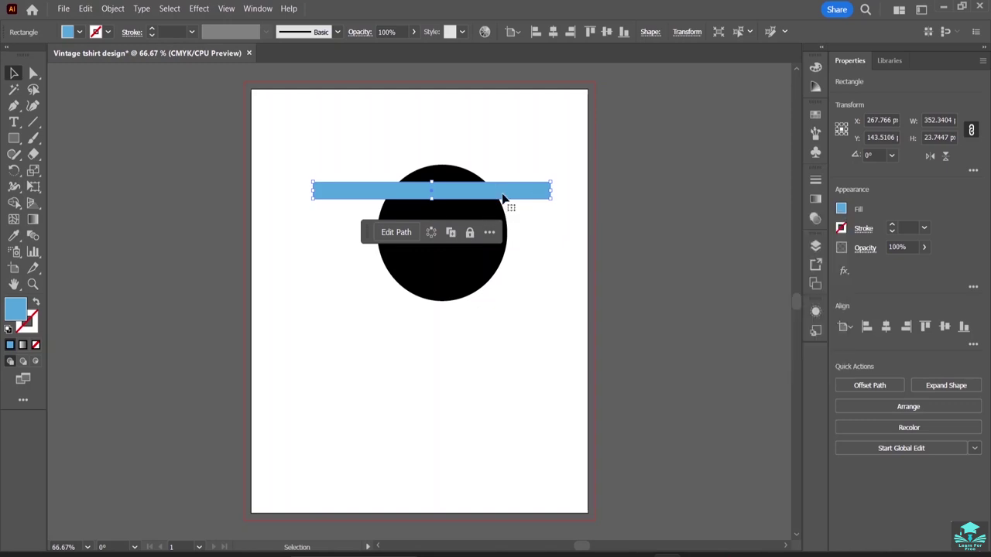
click(538, 215)
double_click(524, 193)
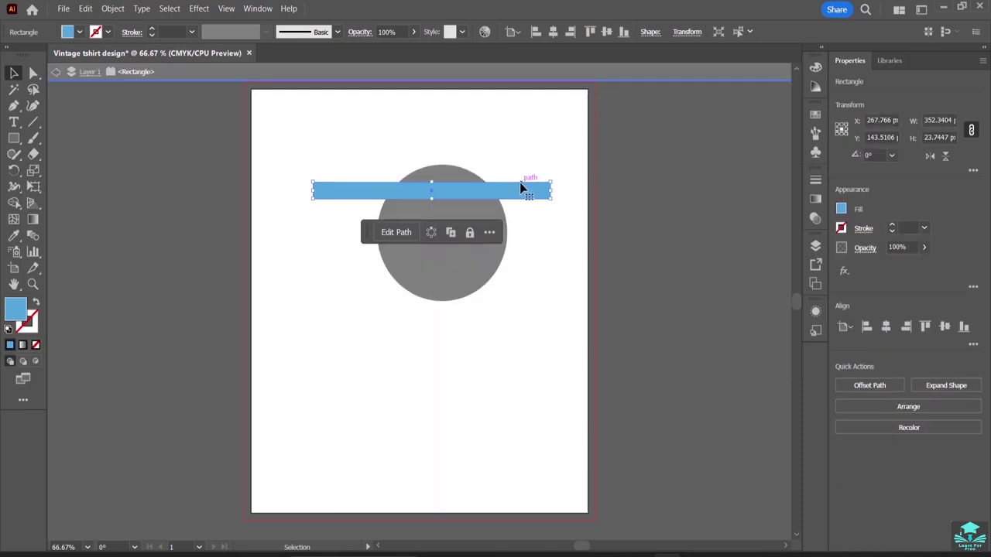
click(549, 216)
double_click(533, 225)
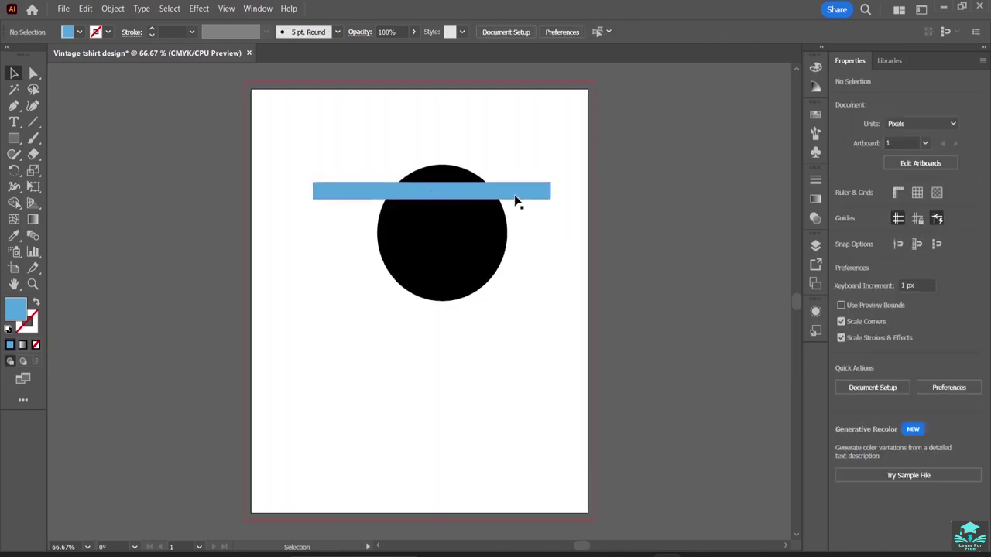
Step: Move the blue bar slightly up and to the right, centring it at about X 272, Y 139 px, and deselect it
click(516, 199)
drag(516, 199, 519, 197)
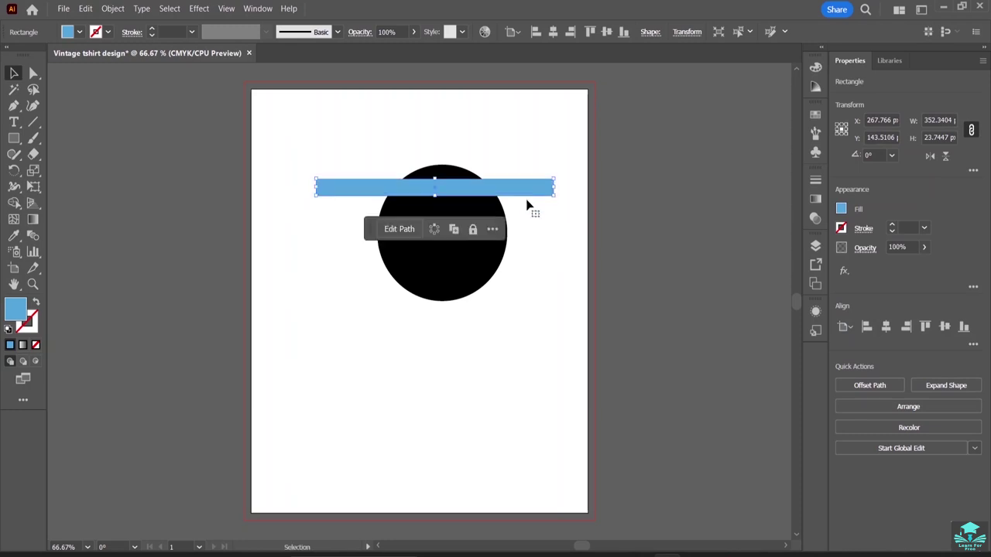
click(545, 237)
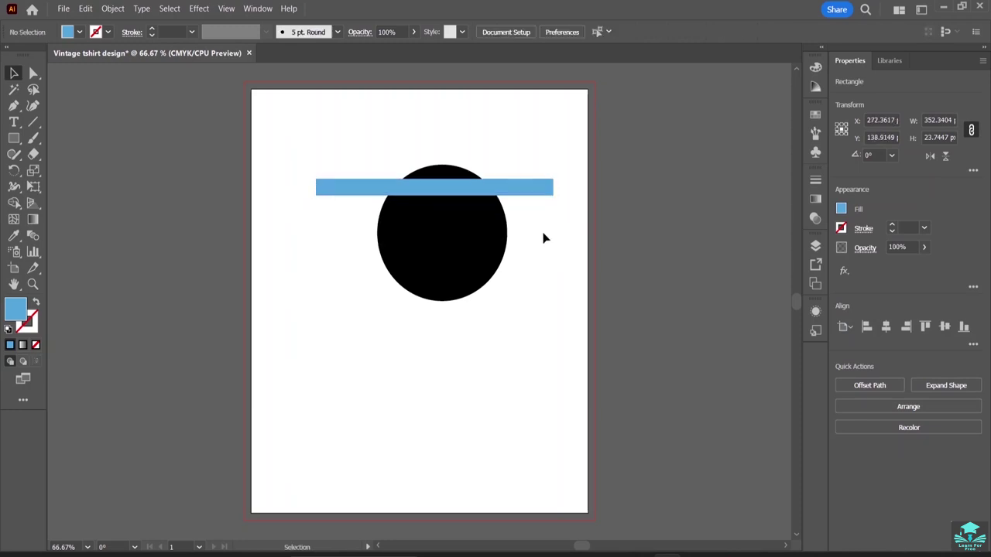
Step: Add two evenly spaced copies of the blue bar below it, with the lowest centred at about Y 196 px
click(465, 192)
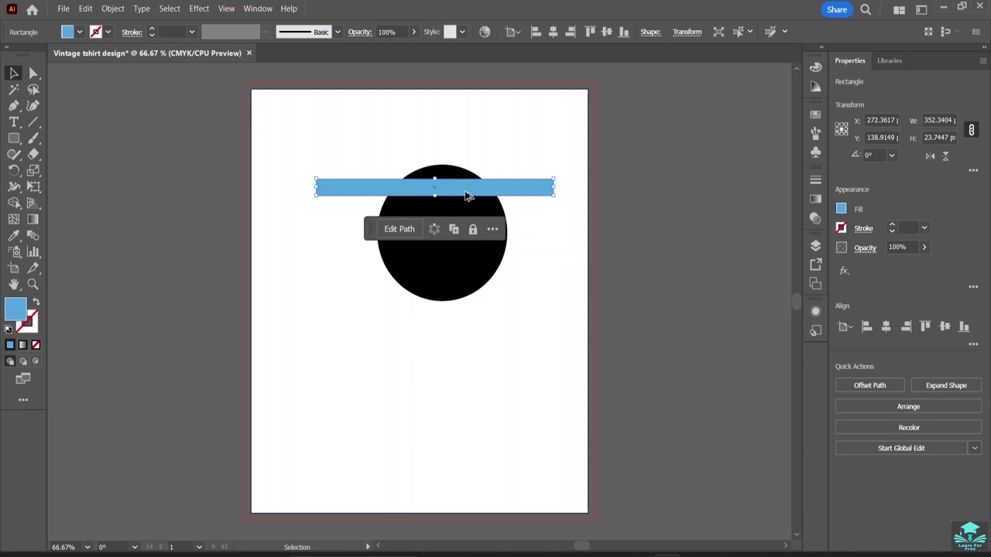
drag(469, 201, 459, 230)
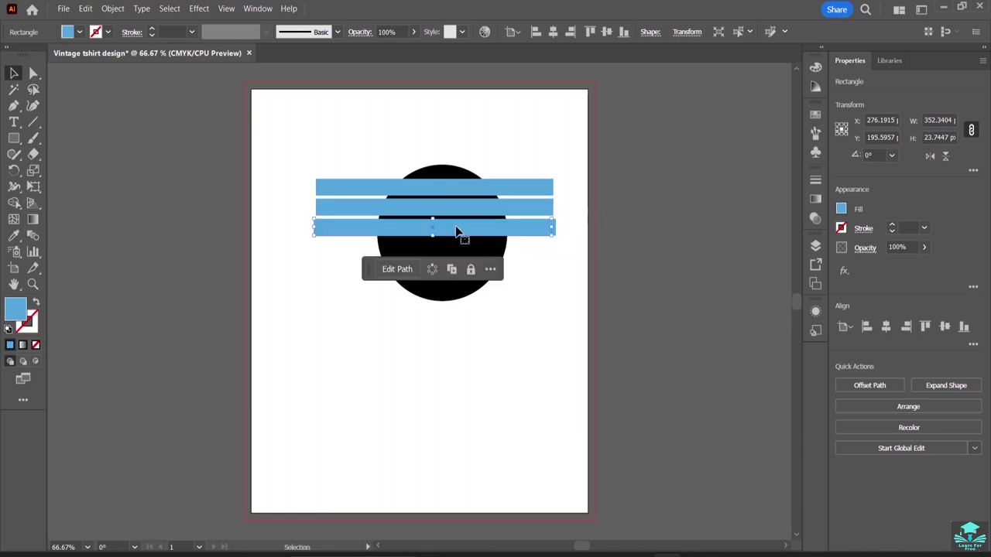
click(577, 279)
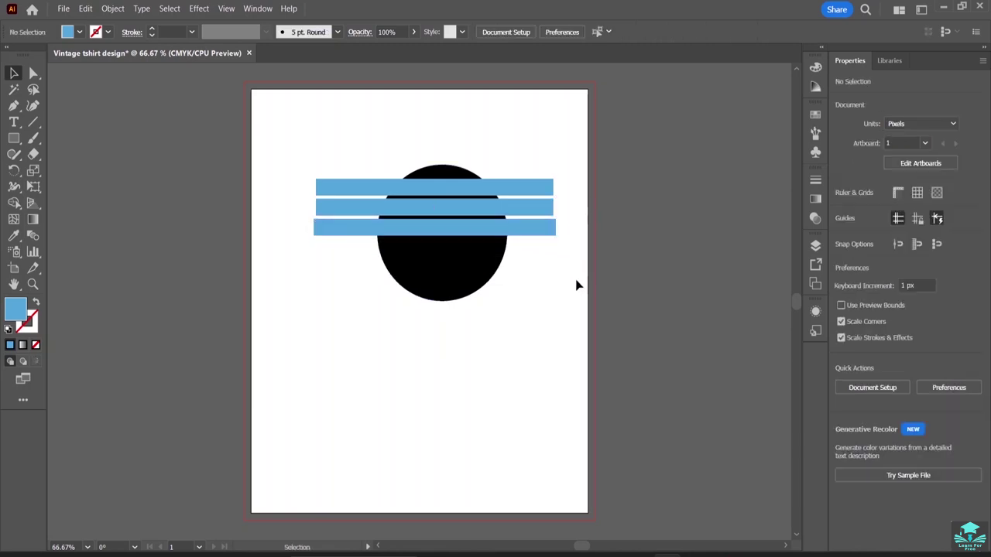
Step: Adjust both ends of the third blue bar to line up with the two bars above it, then deselect it
click(555, 228)
drag(555, 229, 553, 230)
click(570, 226)
click(336, 231)
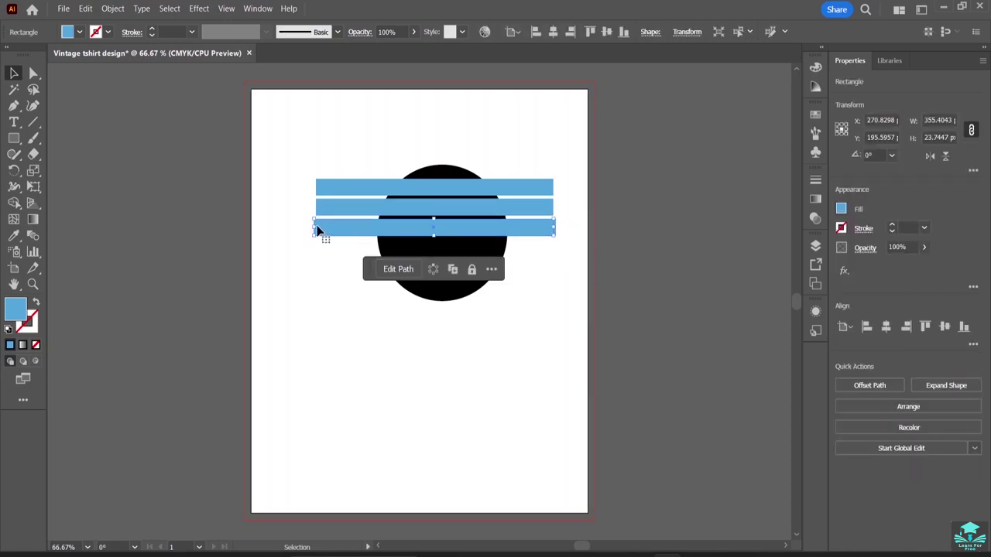
drag(316, 226, 318, 223)
click(328, 287)
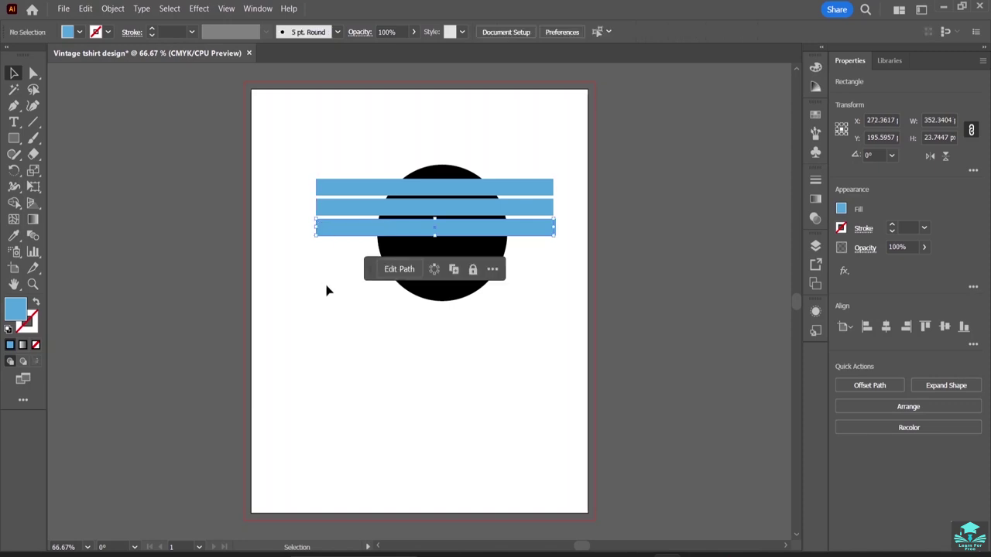
click(556, 226)
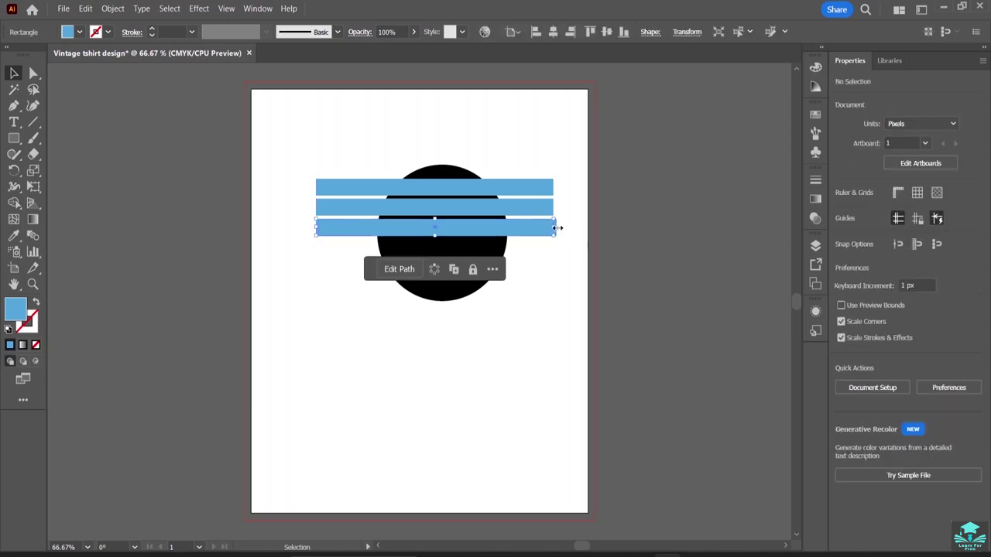
mouse_move(558, 226)
mouse_down()
mouse_move(547, 228)
mouse_move(555, 226)
mouse_up()
click(557, 271)
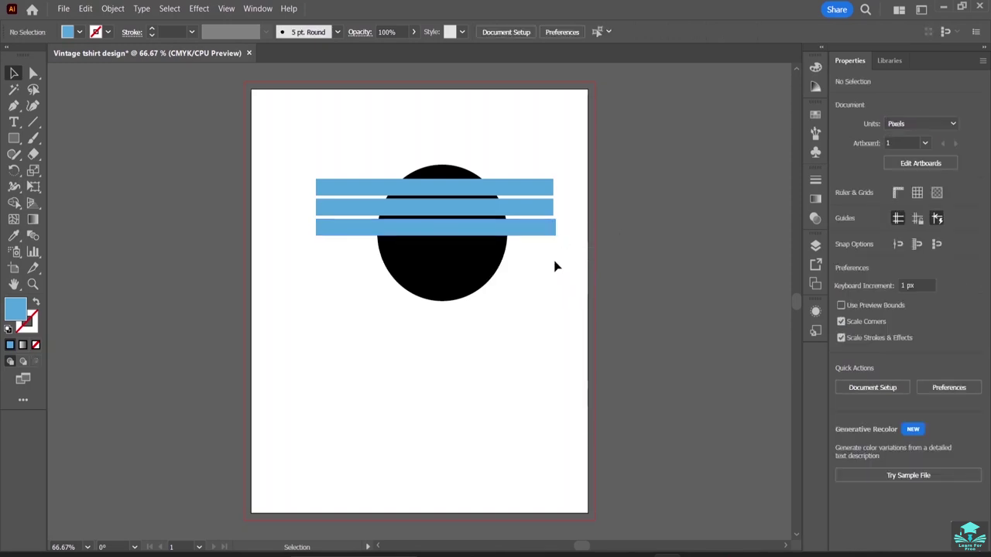
Step: Add two more copies of the third bar below it at the same spacing, with the last centred at about Y 252 px
click(461, 233)
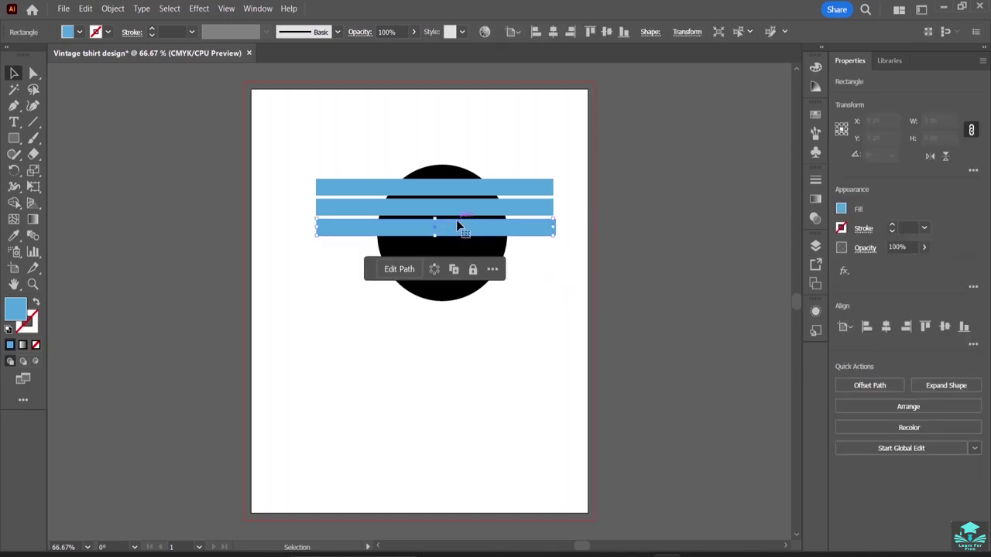
click(517, 252)
click(503, 230)
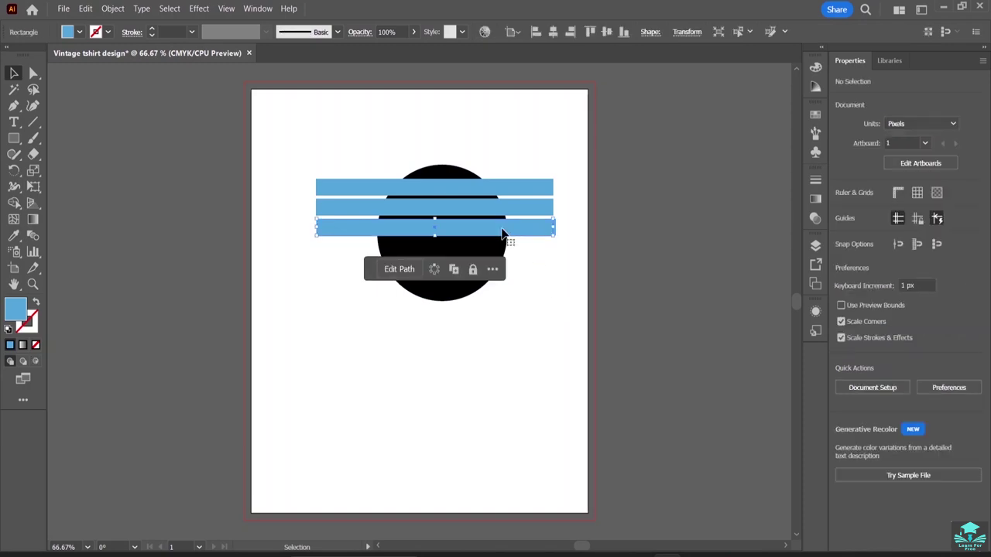
drag(501, 233, 501, 270)
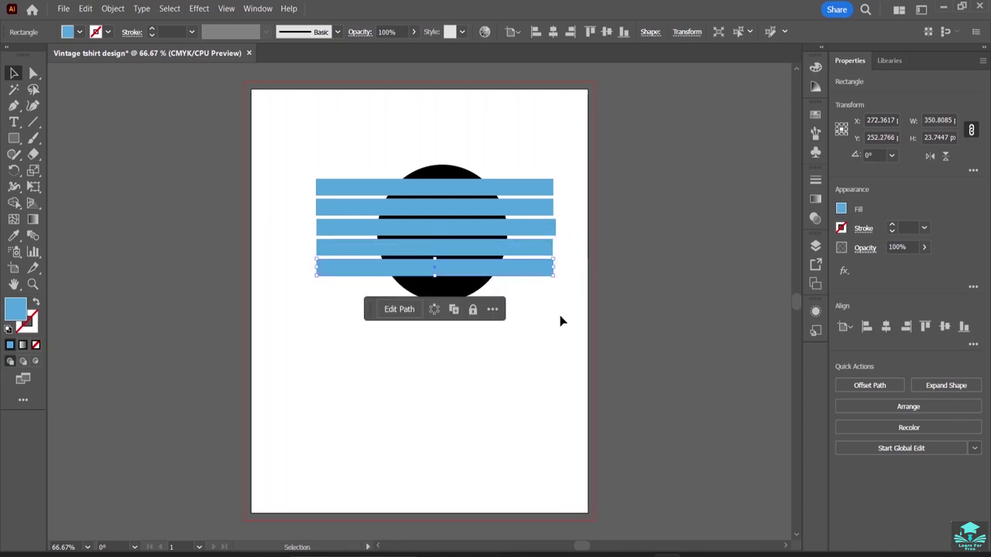
click(565, 326)
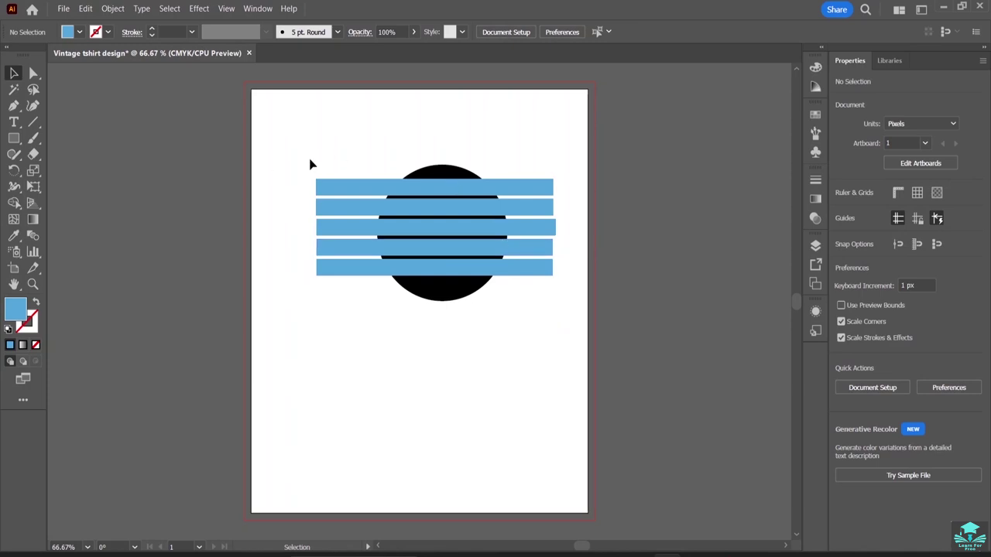
Step: Align the horizontal centres of all five blue bars, keep their vertical spacing, and deselect them
drag(307, 166, 351, 298)
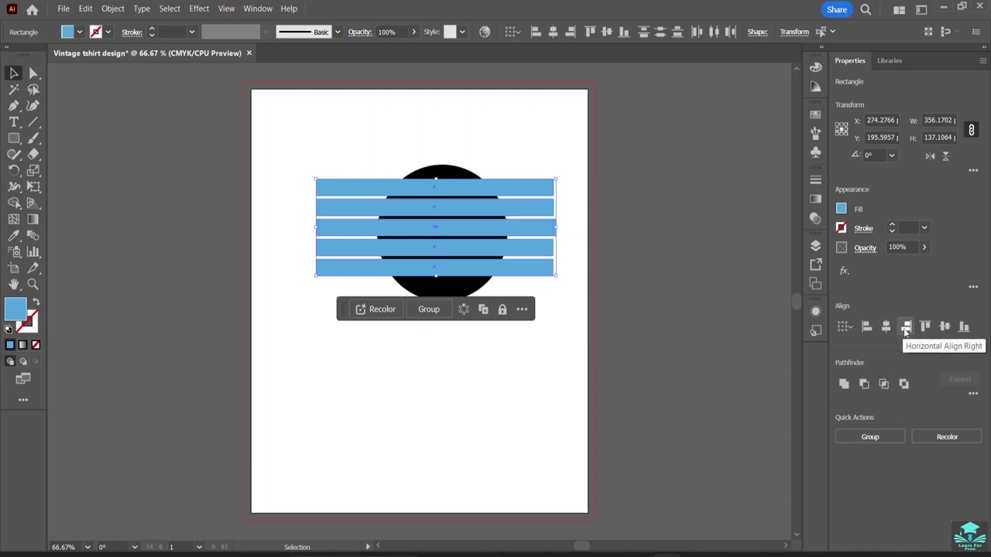
click(887, 328)
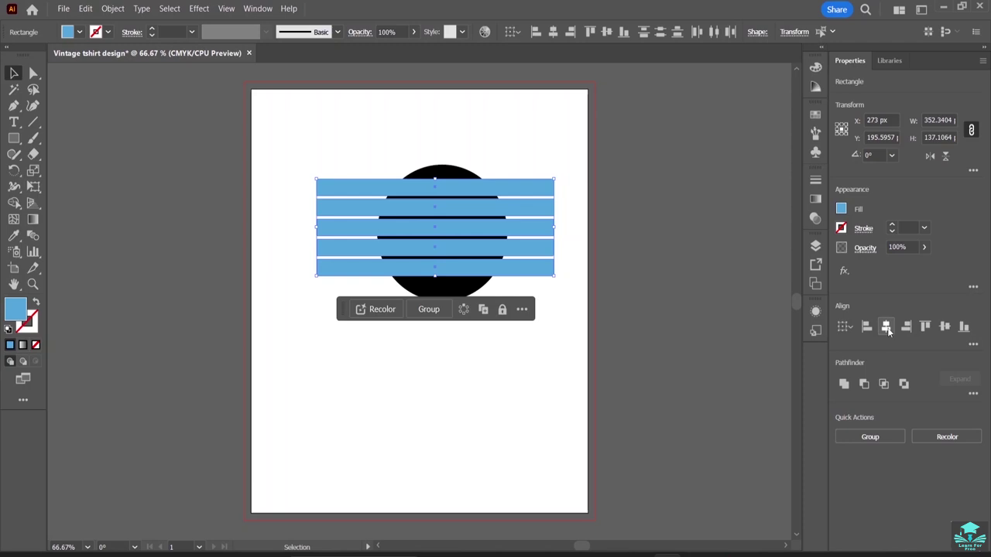
click(945, 328)
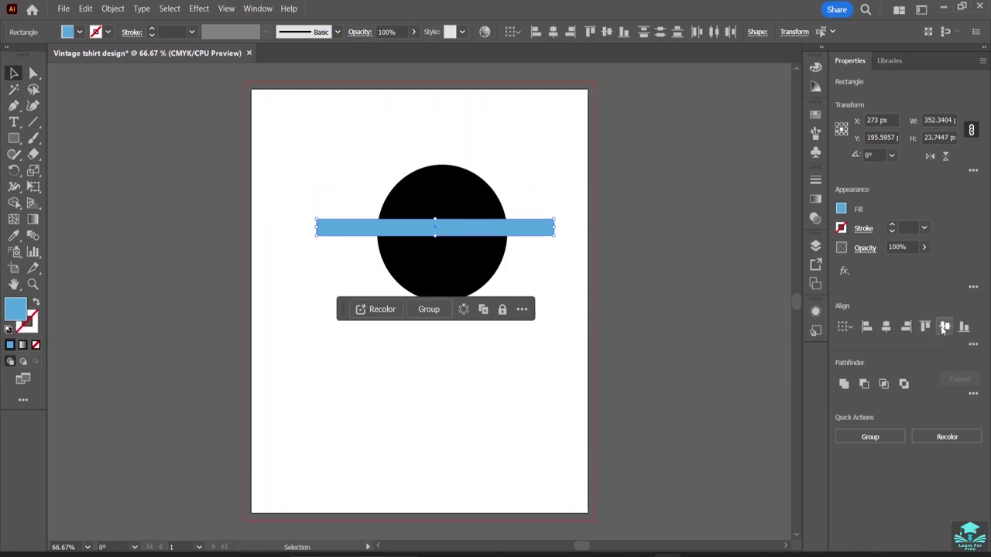
key(ctrl+z)
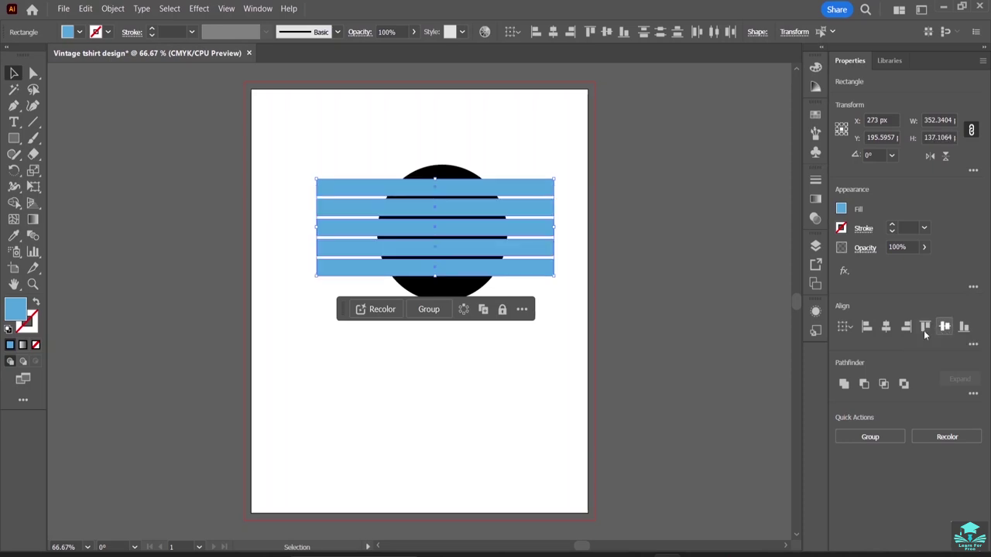
click(663, 291)
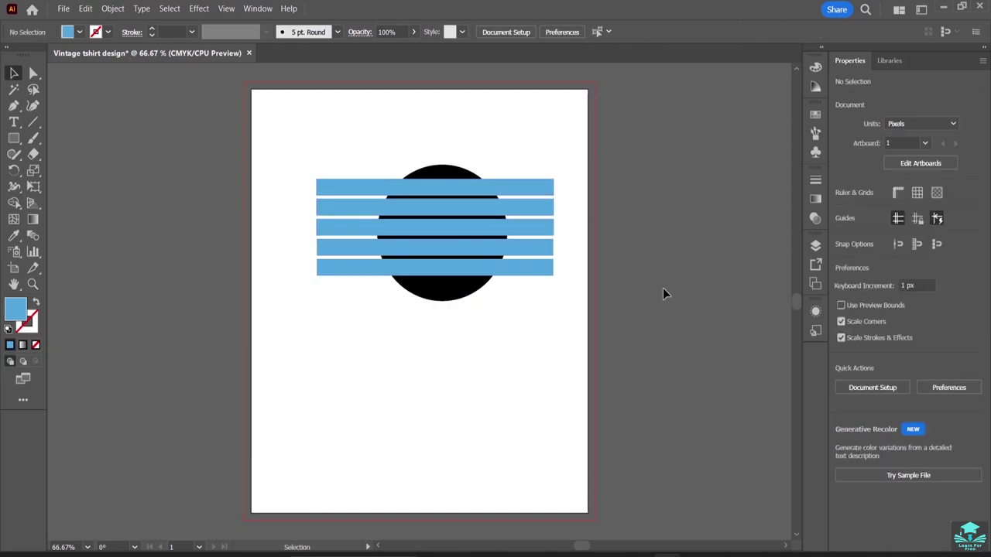
Step: Group the five blue bars into a single object and deselect it
click(329, 194)
click(326, 171)
drag(343, 201, 350, 316)
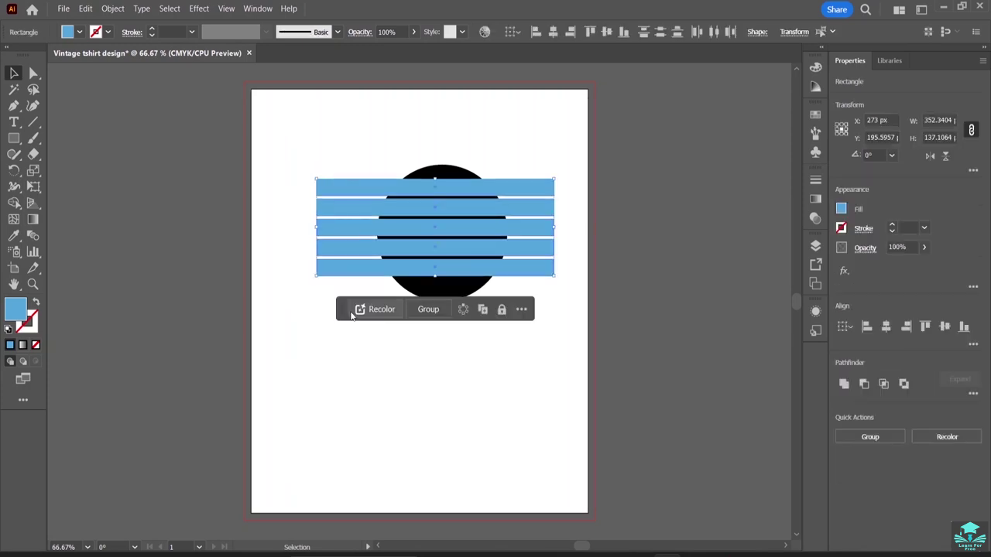
click(428, 309)
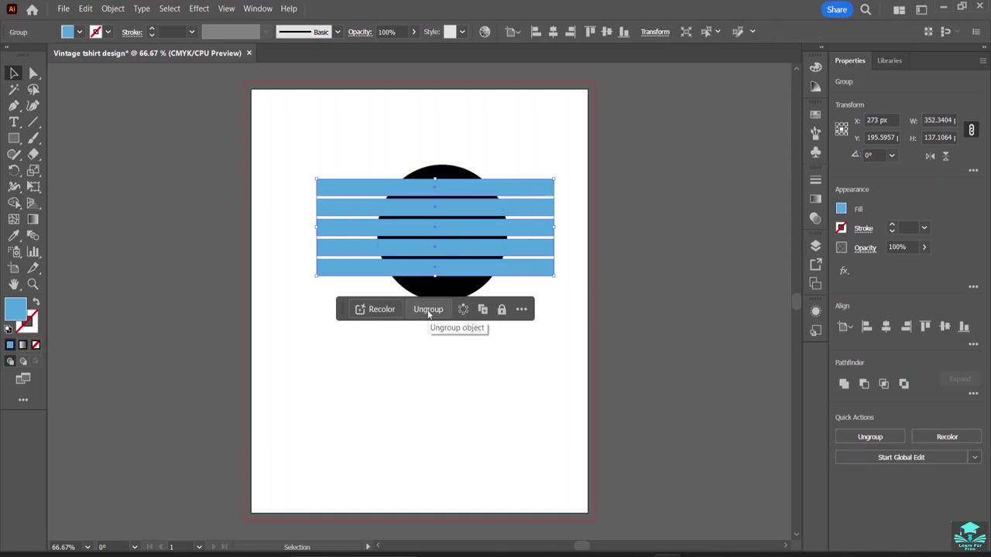
click(460, 400)
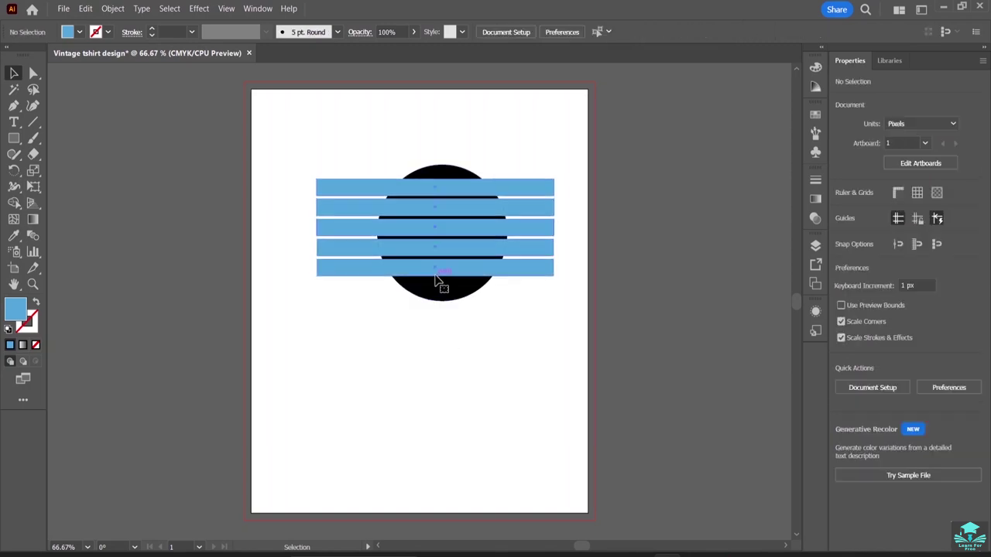
Step: Stretch the group of blue bars slightly downward from its lower edge over the circle, then deselect it
click(439, 275)
drag(435, 277, 436, 284)
click(576, 381)
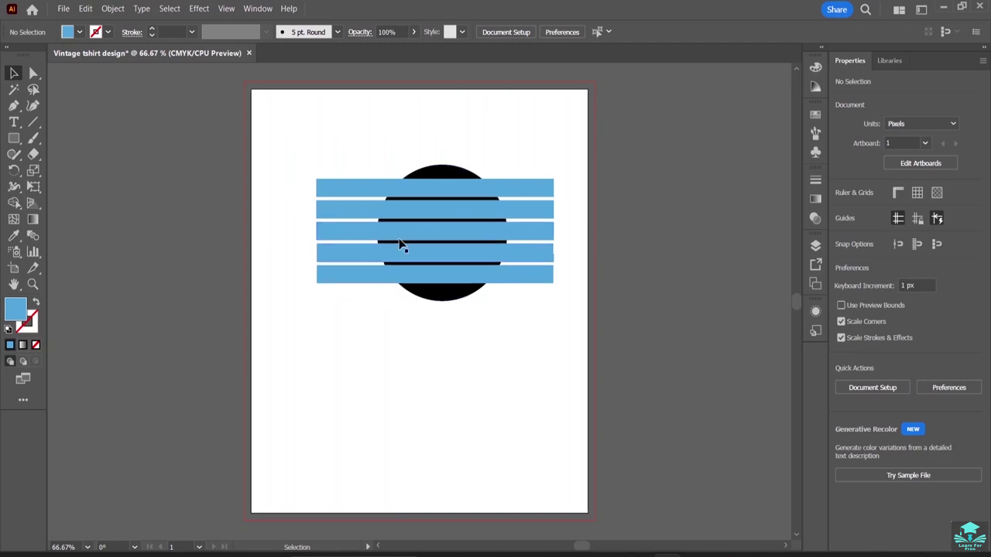
Step: Shrink the group of blue bars from its lower edge to about 135 px high, then deselect it
click(441, 283)
drag(438, 283, 438, 273)
click(602, 327)
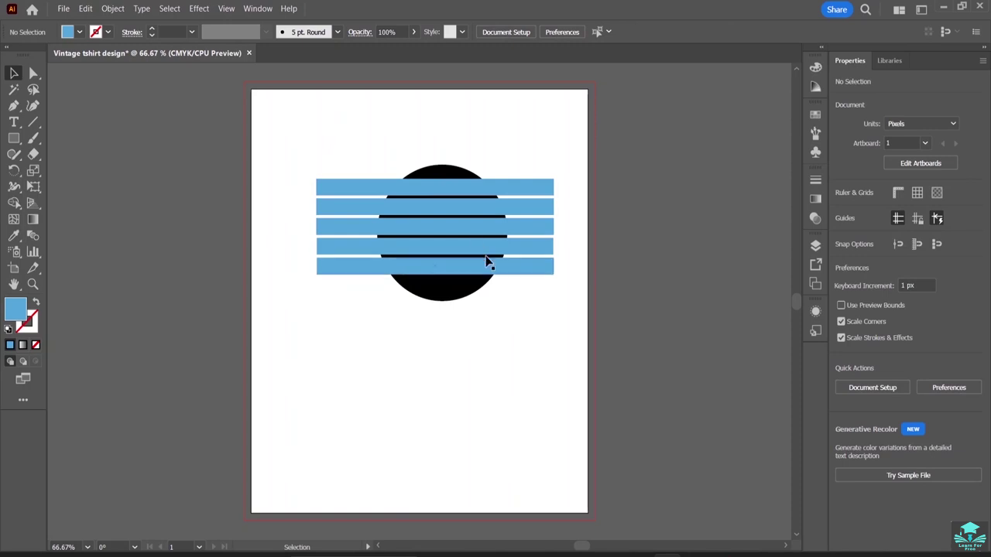
Step: Move the group of blue bars slightly down over the black circle and deselect it
double_click(453, 206)
click(460, 237)
double_click(294, 157)
double_click(413, 208)
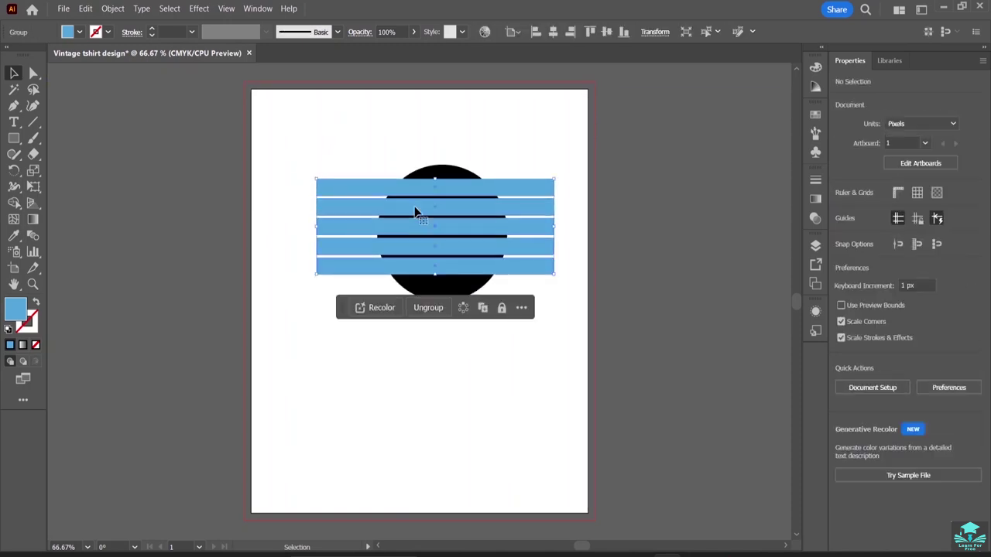
double_click(495, 144)
click(491, 209)
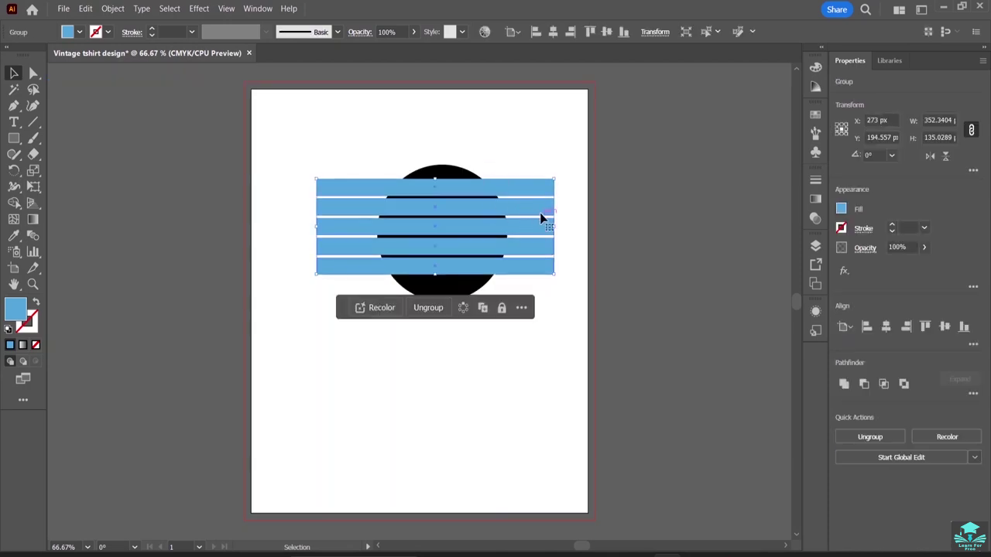
drag(537, 216, 537, 222)
click(524, 168)
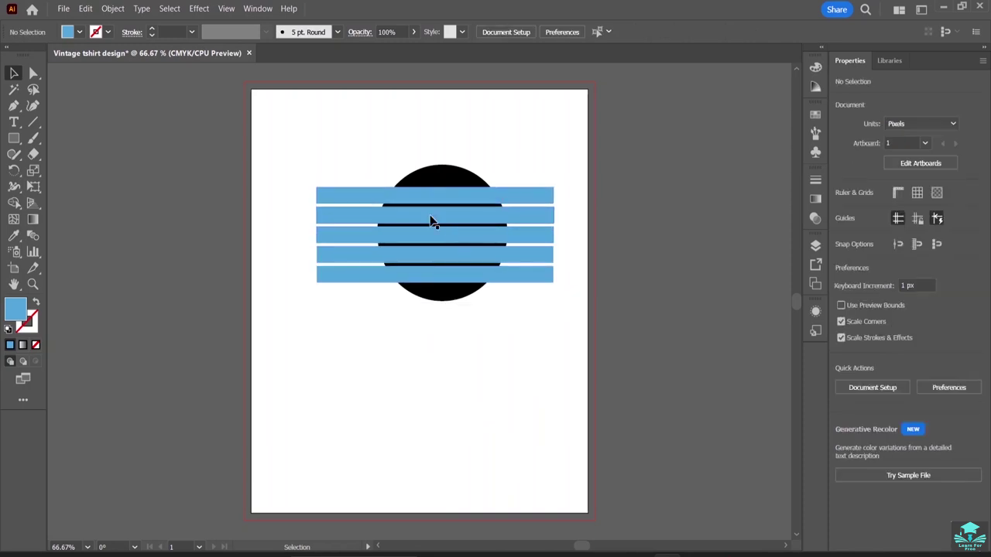
Step: Remove the ends of the five blue bars that extend past the circle's right side with Shape Builder, including the leftover sliver, and deselect everything
drag(340, 146, 520, 350)
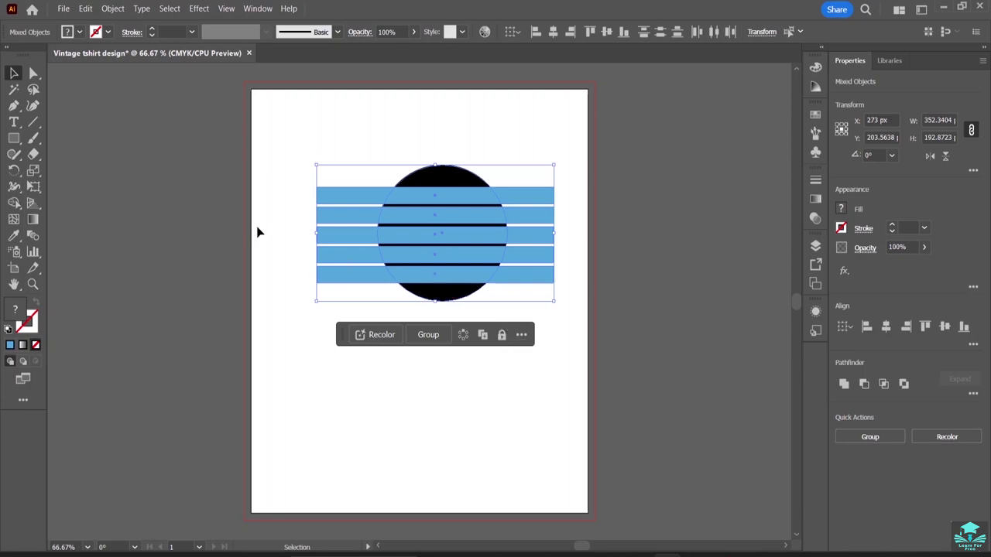
click(15, 204)
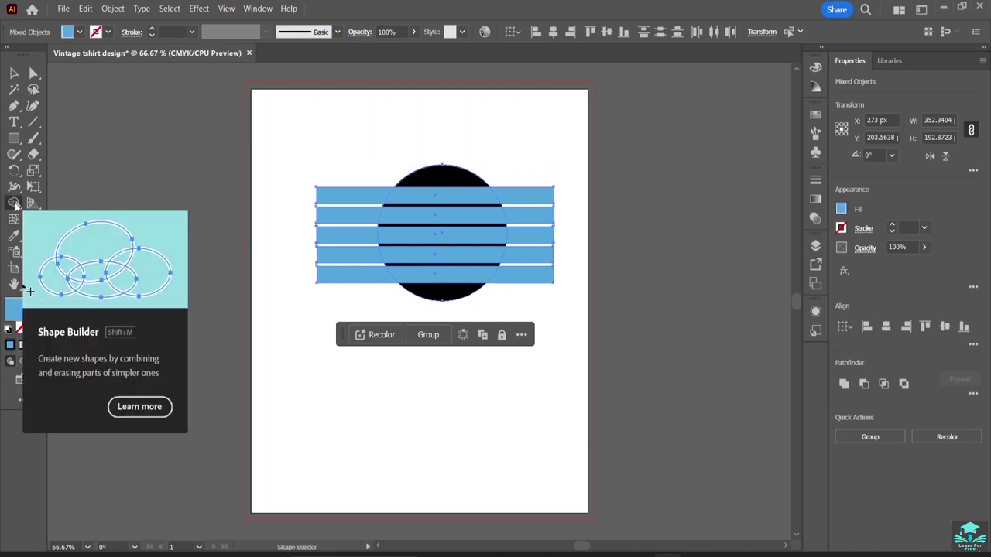
click(522, 278)
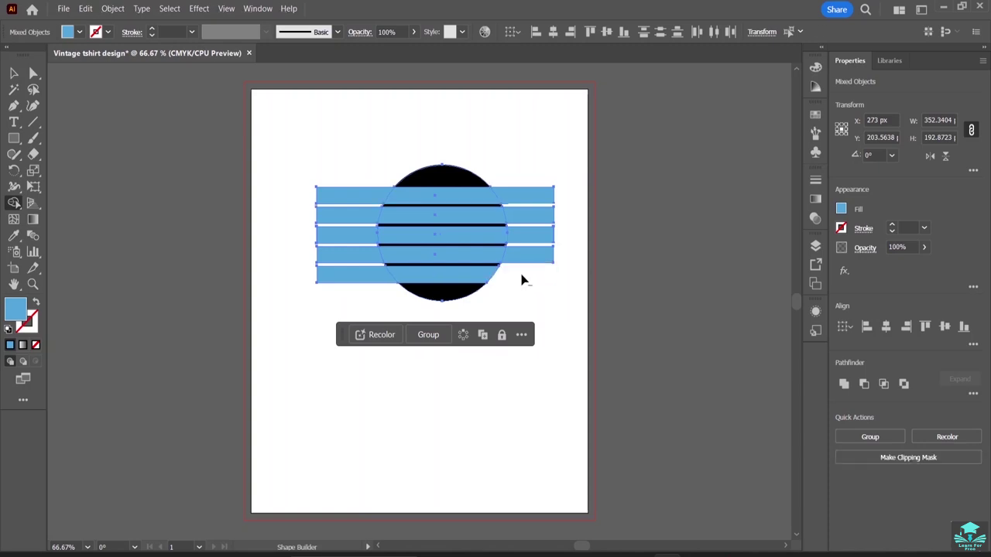
alt+click(534, 239)
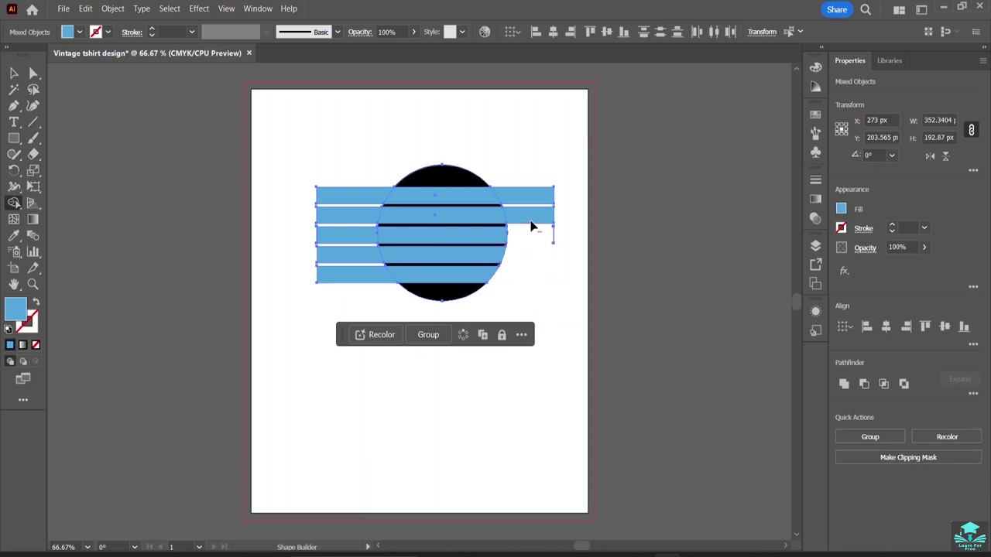
alt+click(529, 198)
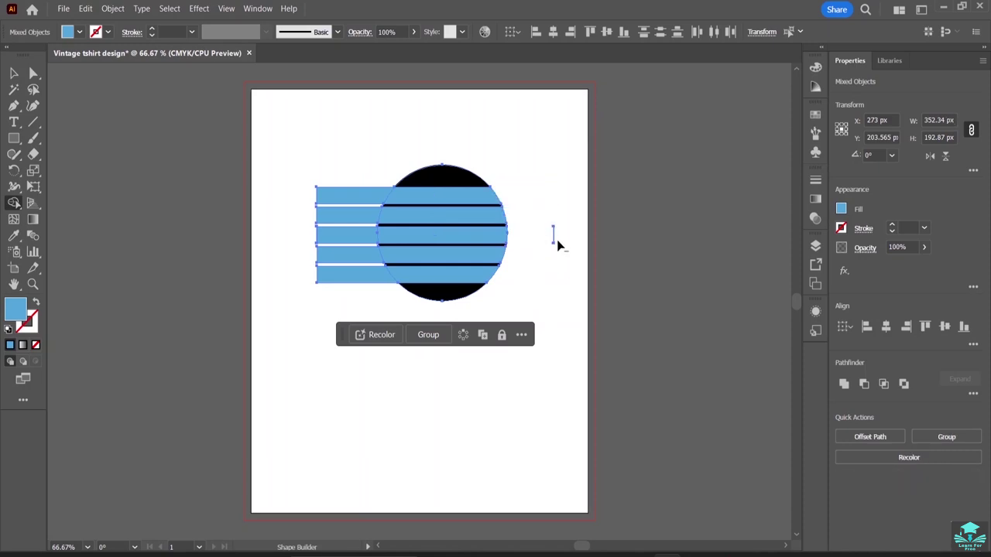
alt+click(554, 236)
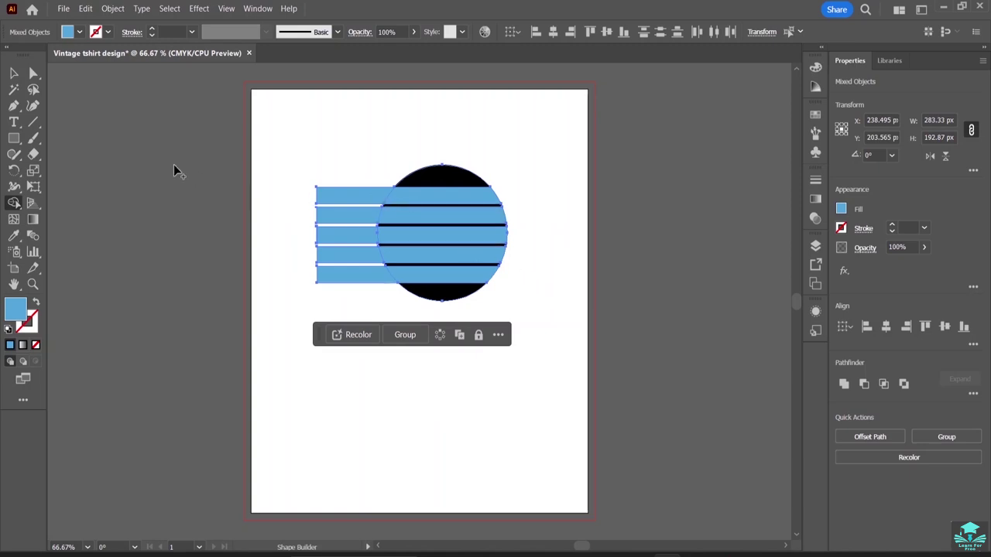
click(13, 74)
click(146, 127)
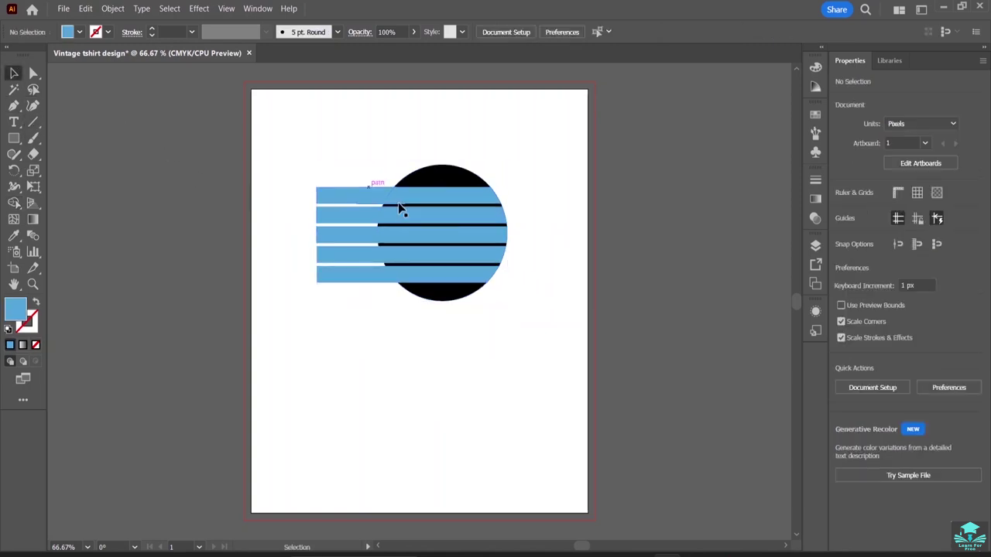
Step: Show the Pathfinder panel and dock it beside the canvas
click(429, 199)
drag(344, 148, 518, 338)
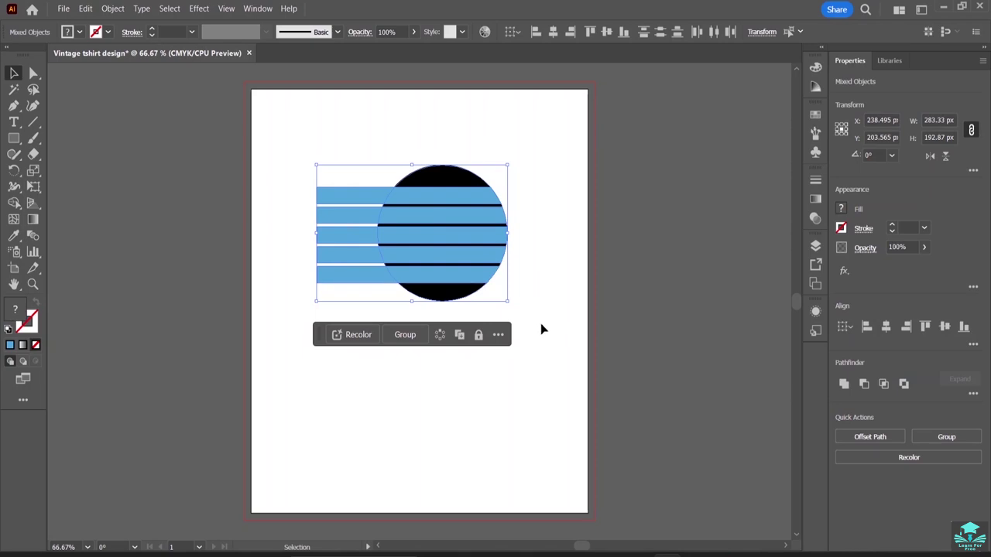
click(260, 9)
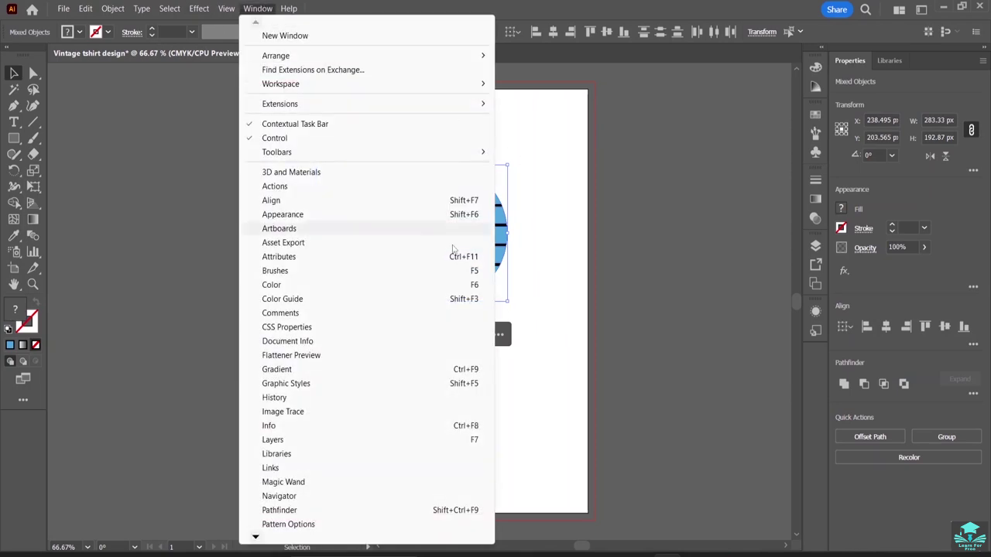
click(353, 511)
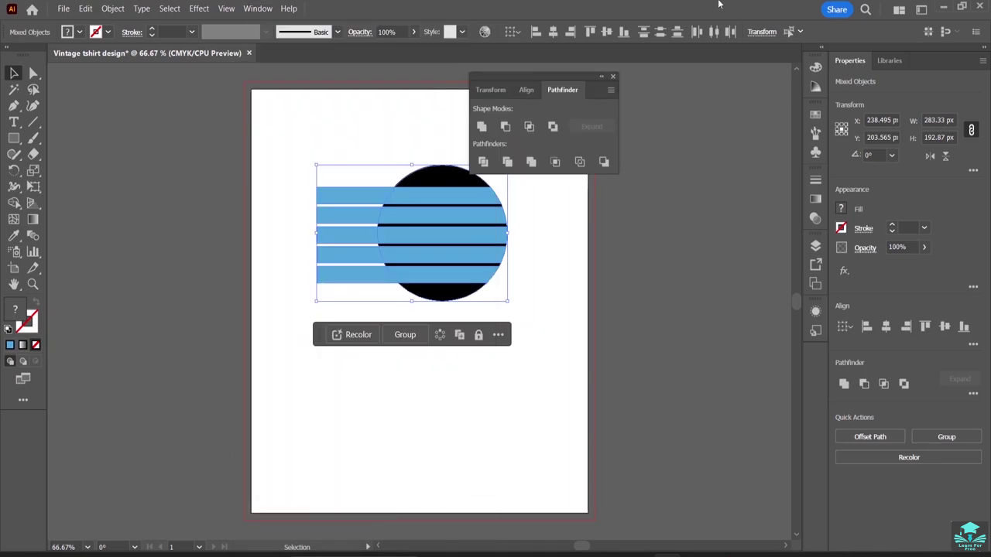
drag(537, 77, 795, 384)
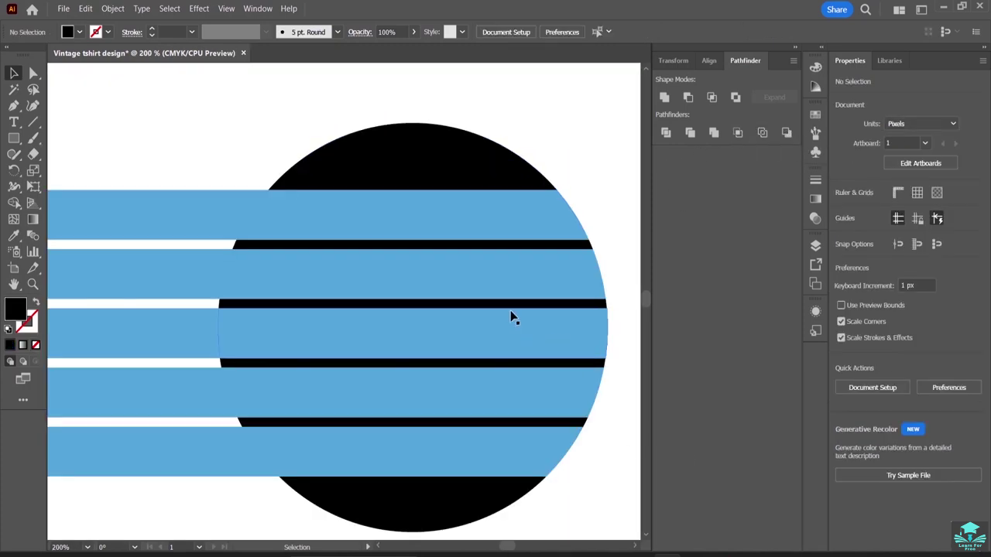
Step: Divide the circle and the five blue bars with Pathfinder, ungroup the resulting pieces and deselect them
drag(172, 94, 525, 504)
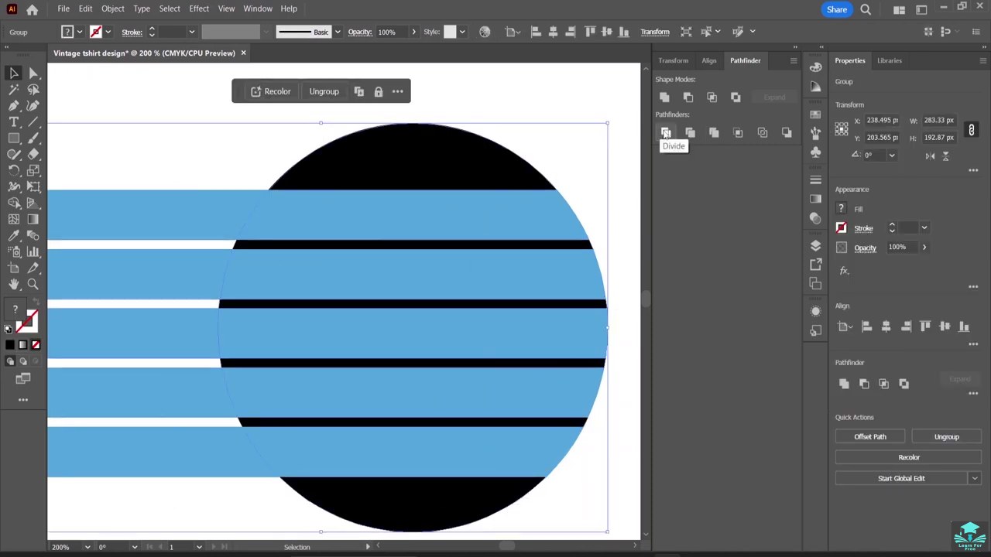
click(665, 133)
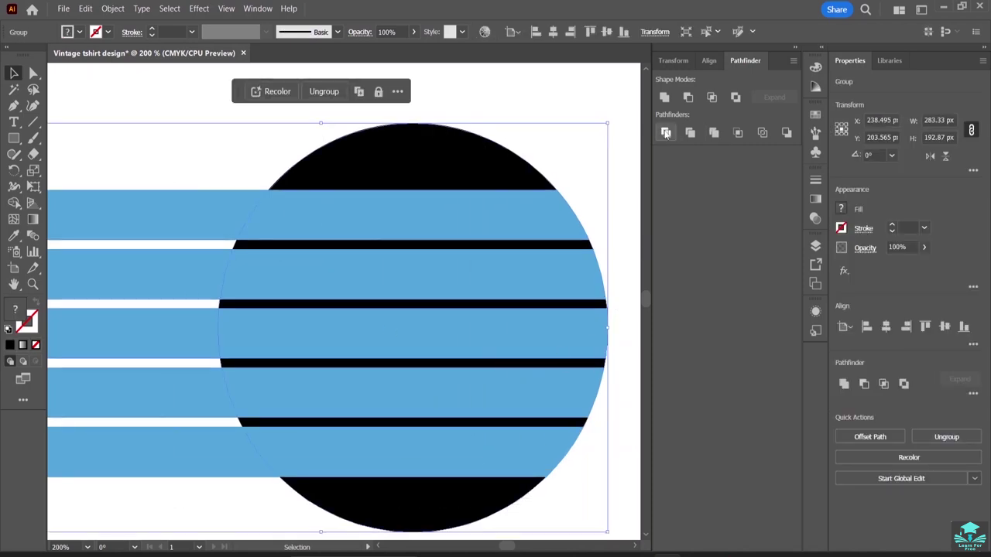
click(487, 99)
drag(203, 146, 524, 513)
right_click(405, 394)
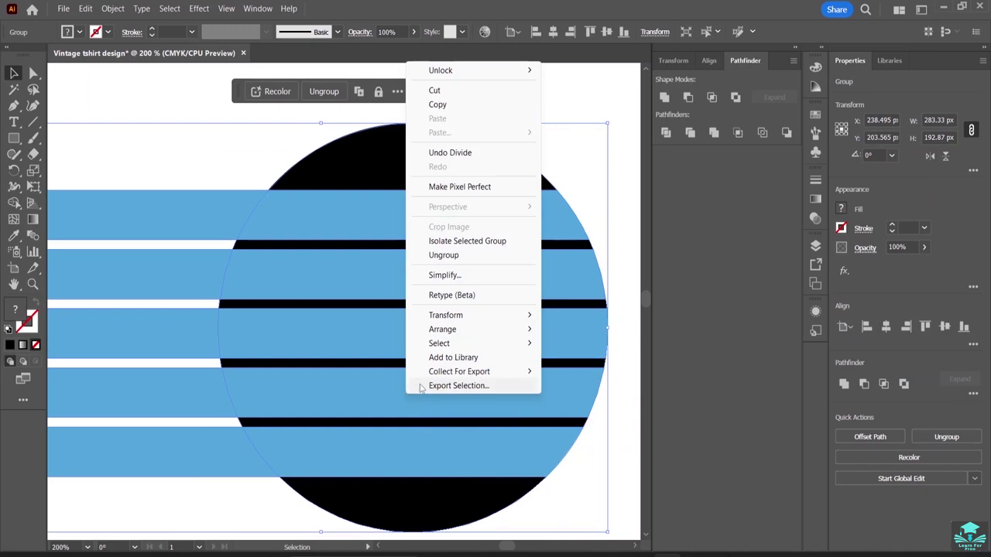
click(446, 256)
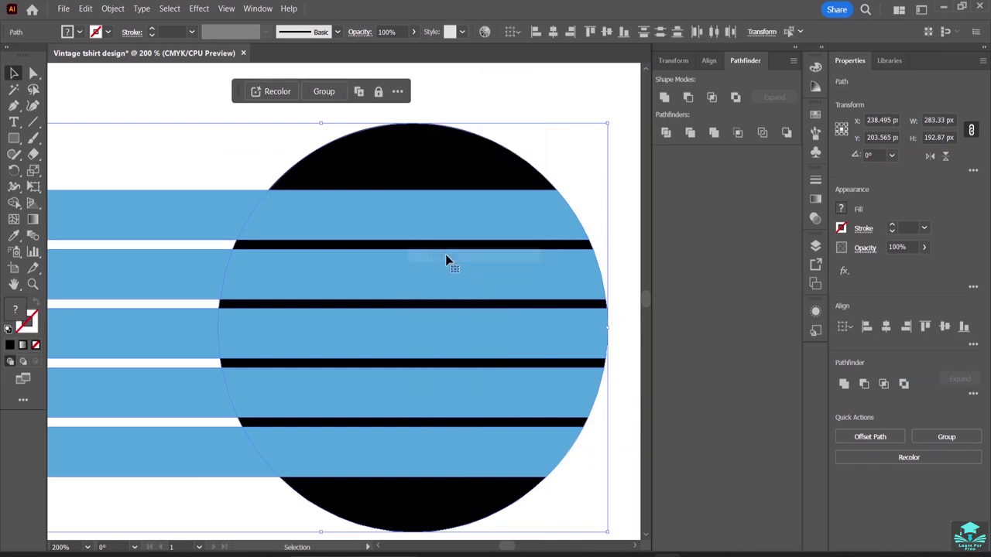
click(477, 99)
Step: Delete the three lower black strips between the blue bars
scroll(400, 194, down, 5)
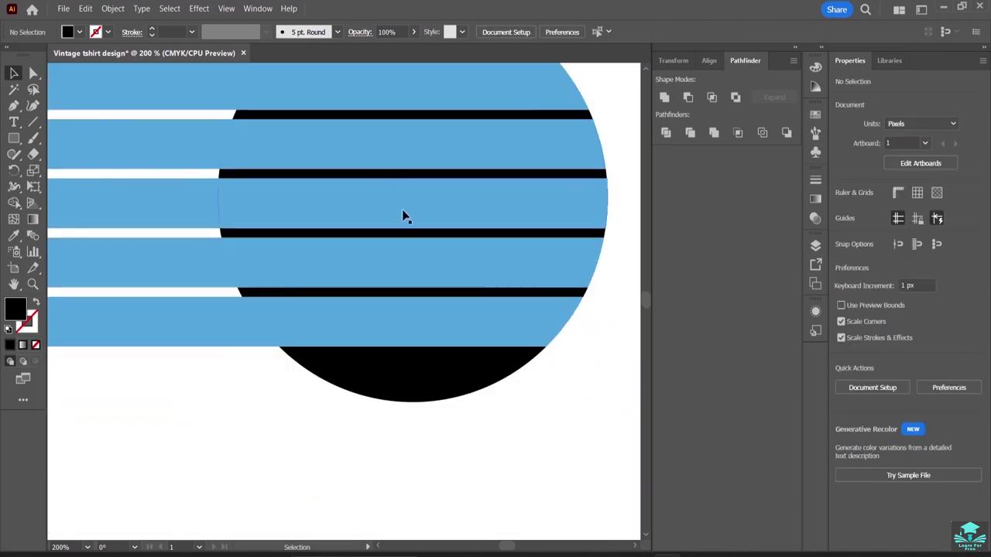
click(379, 350)
click(377, 294)
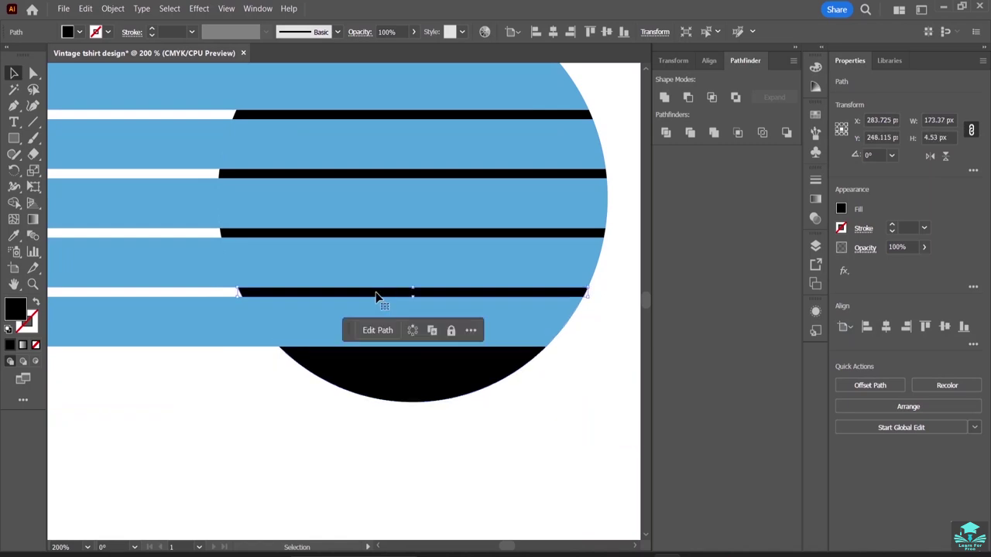
scroll(375, 292, up, 2)
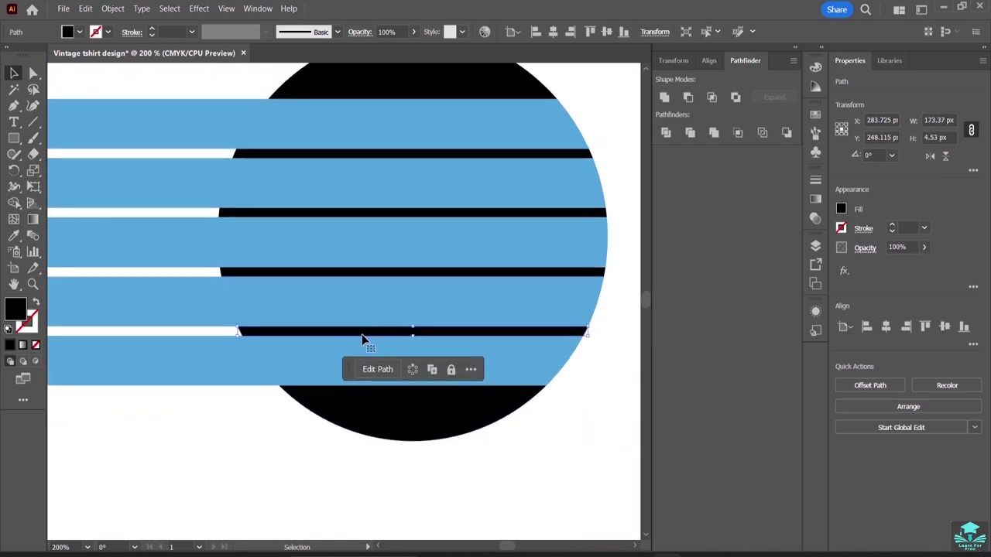
key(Delete)
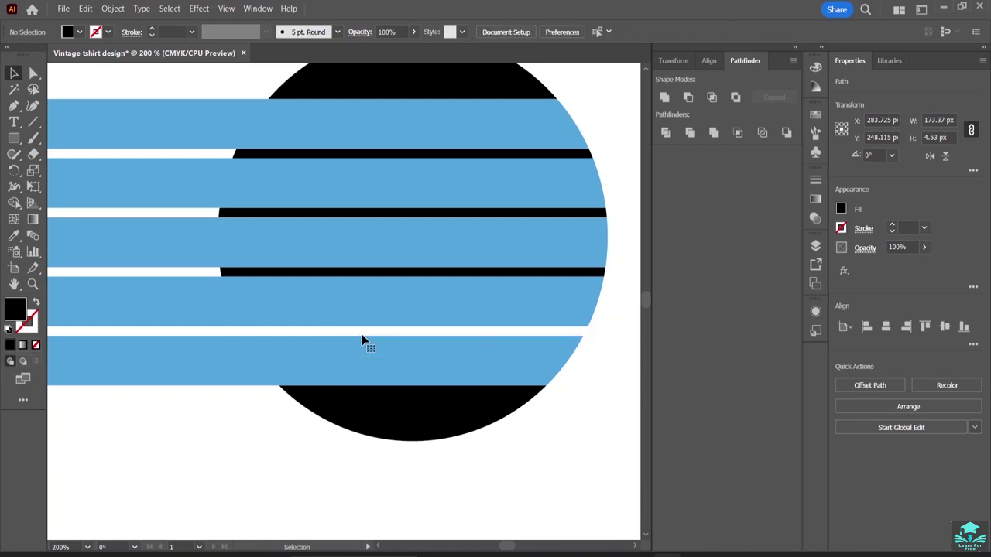
click(356, 275)
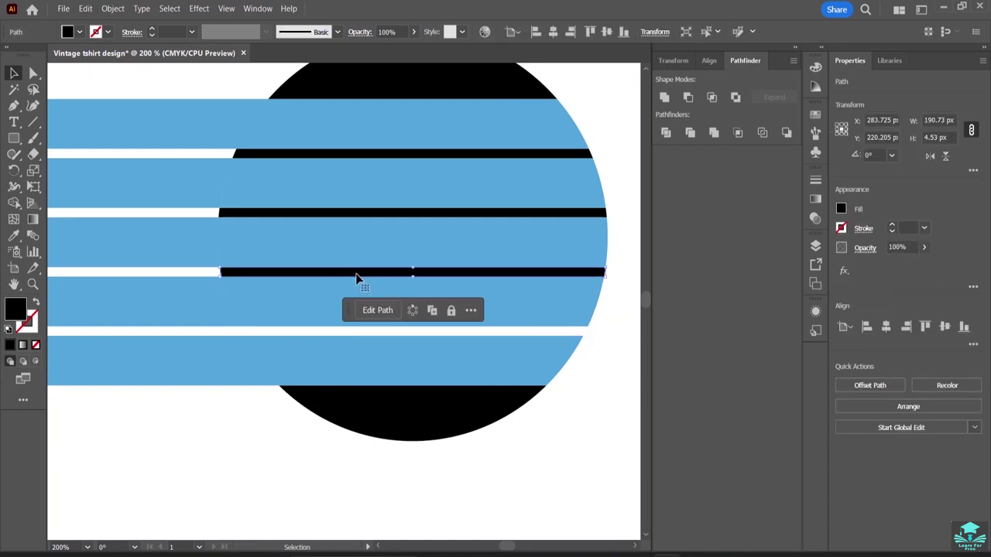
key(Delete)
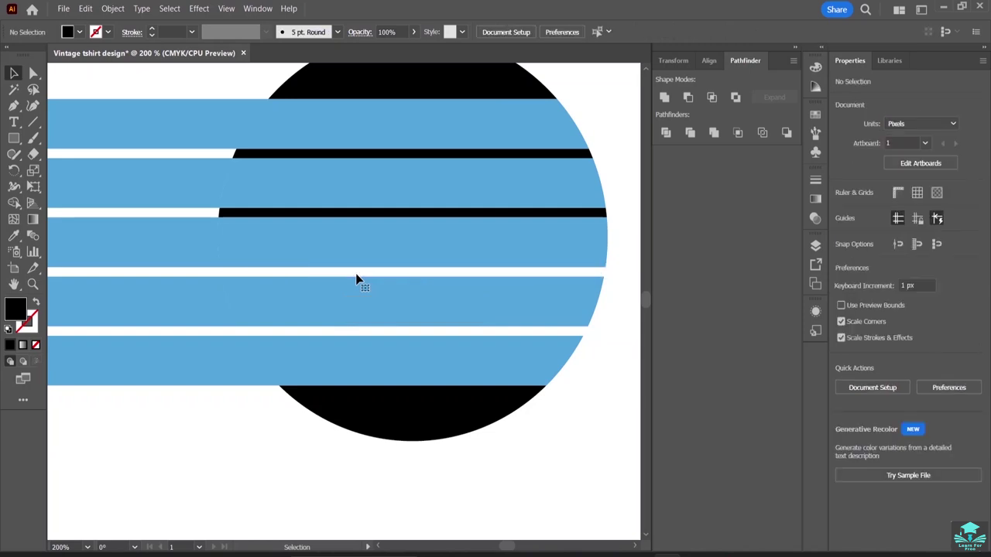
click(377, 214)
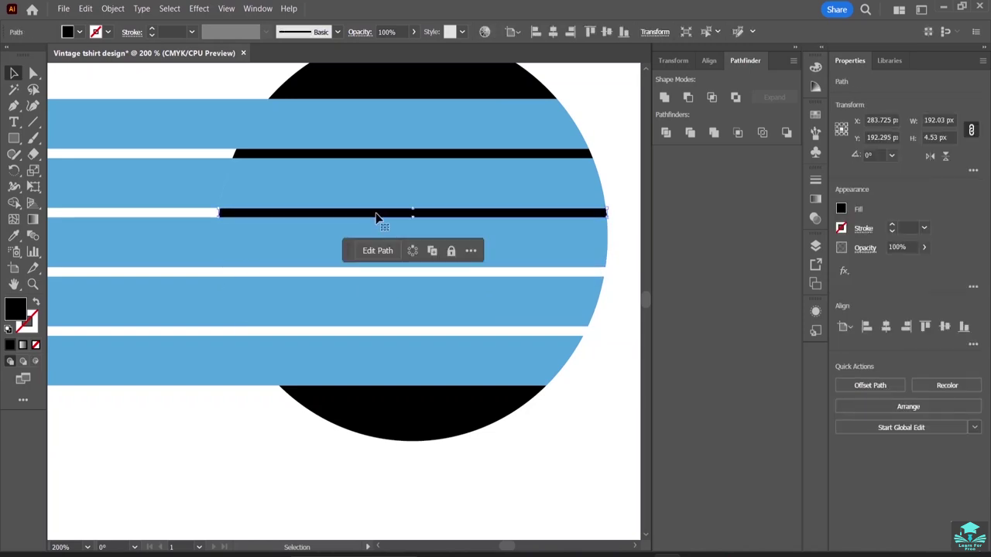
key(Delete)
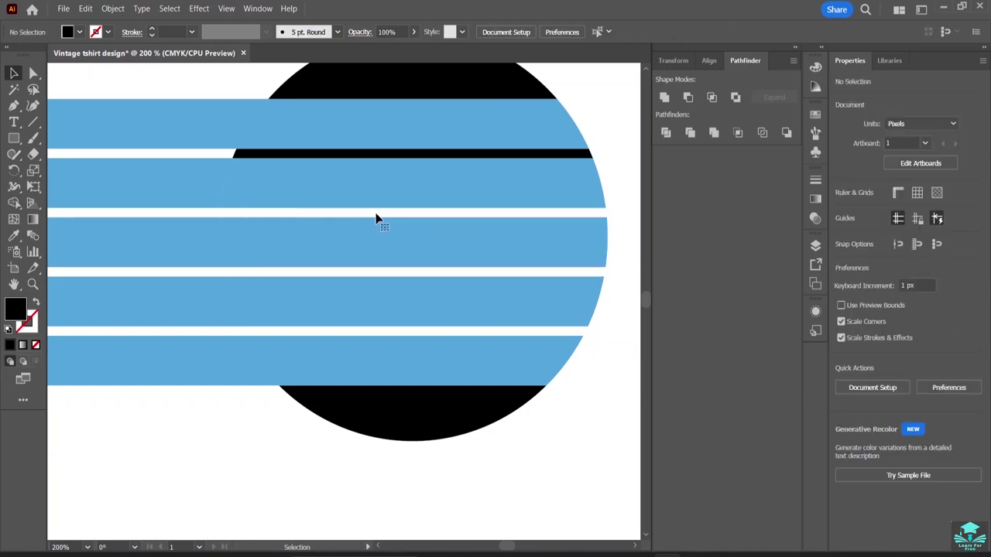
Step: Move the remaining black strip from between the top two bars to just below the lowest blue bar, centred at about Y 276 px
click(372, 155)
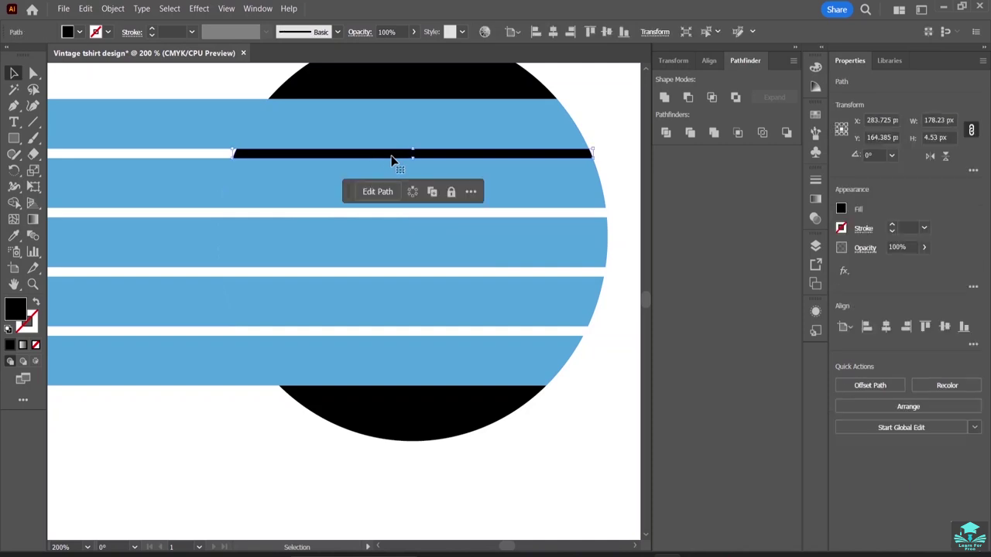
drag(389, 158, 393, 395)
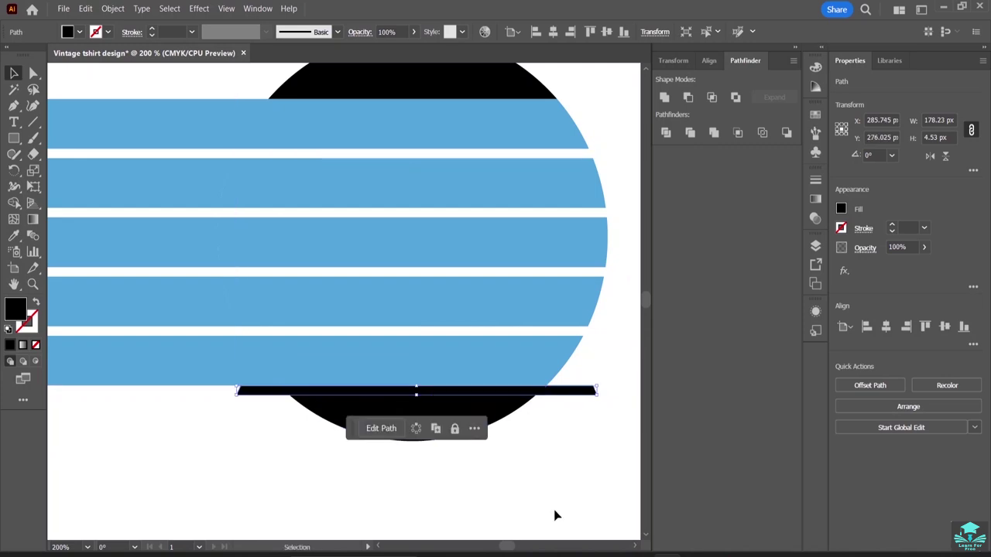
Step: Divide the moved black strip and the circle's bottom segment where they overlap, ungroup the pieces and deselect them
drag(506, 413, 503, 403)
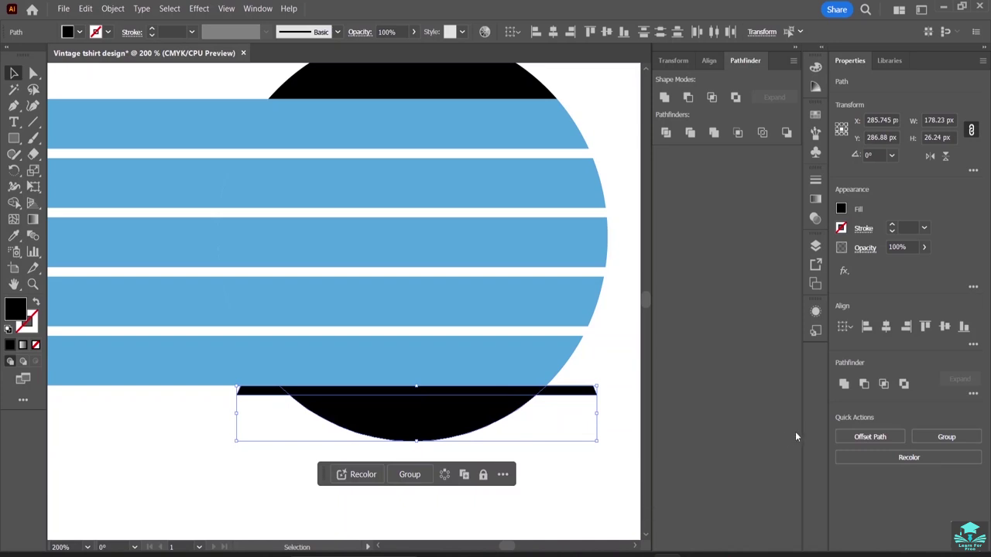
click(865, 385)
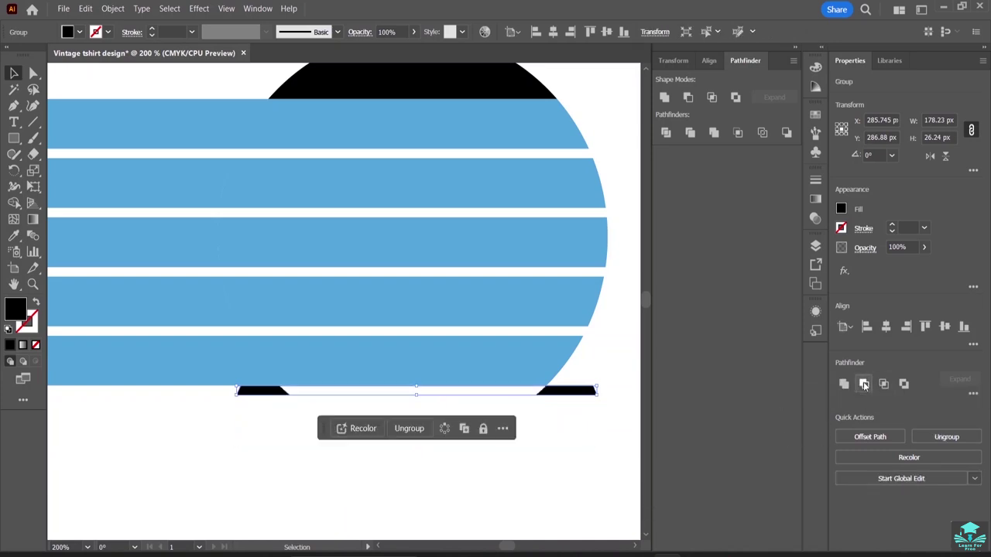
key(ctrl+z)
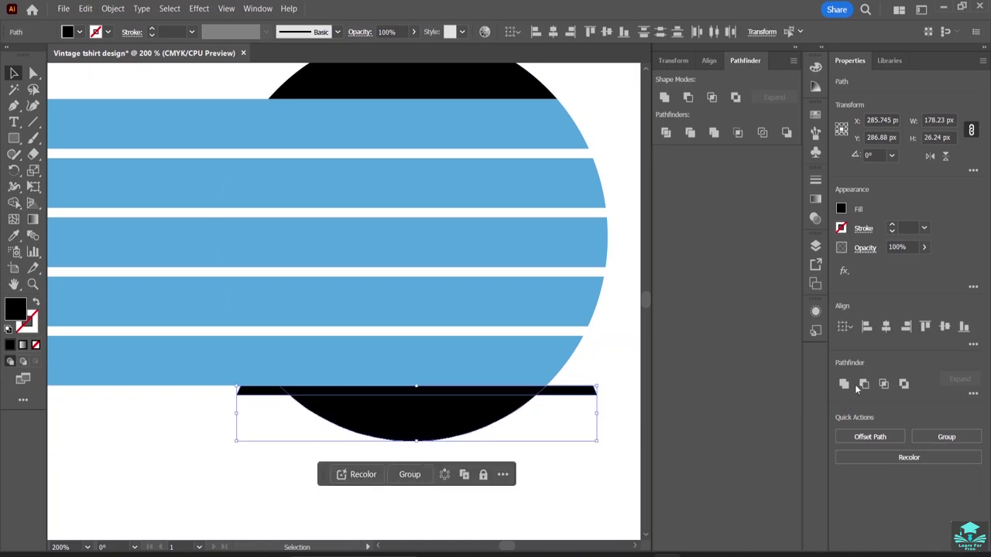
click(665, 133)
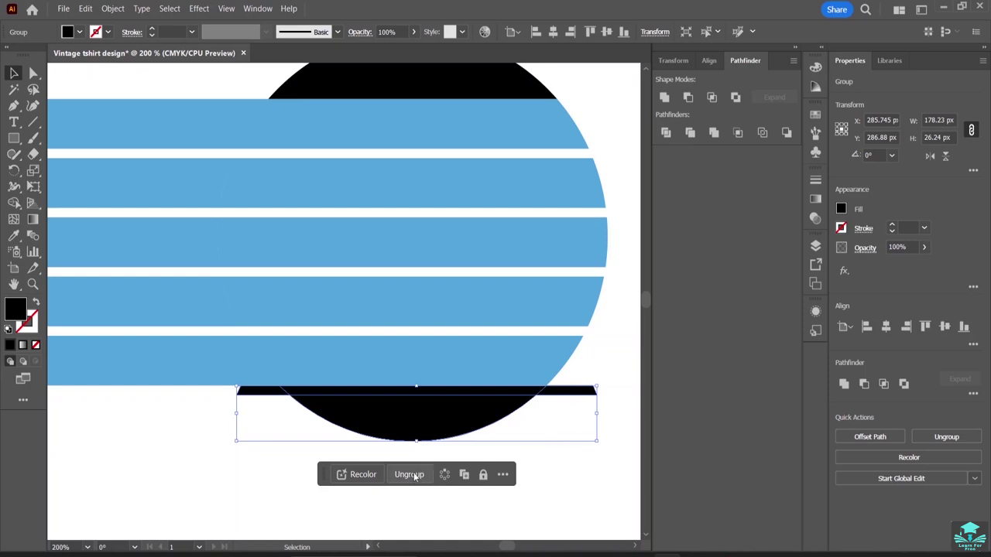
click(520, 469)
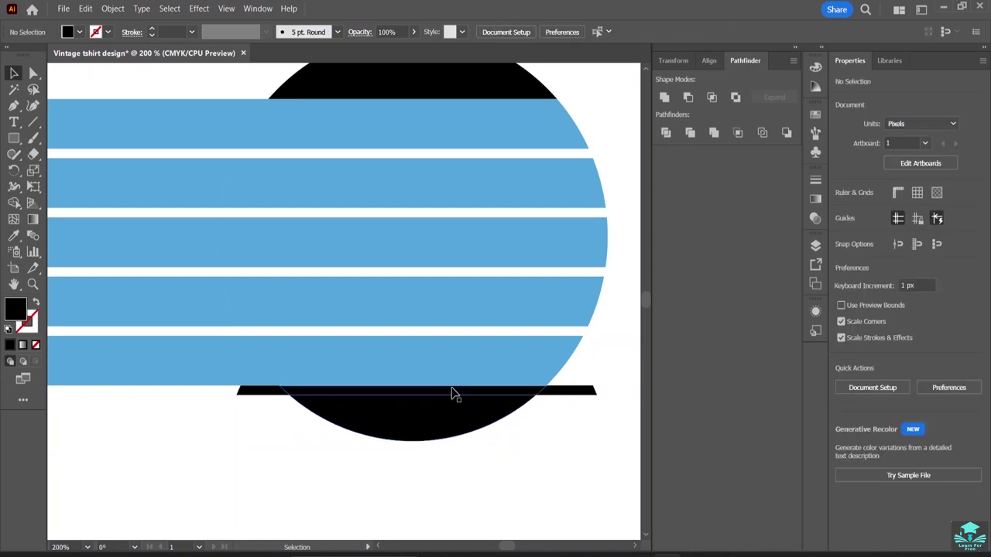
Step: Delete the overlap strip below the lowest blue bar and the two leftover black ends beside the circle
click(454, 393)
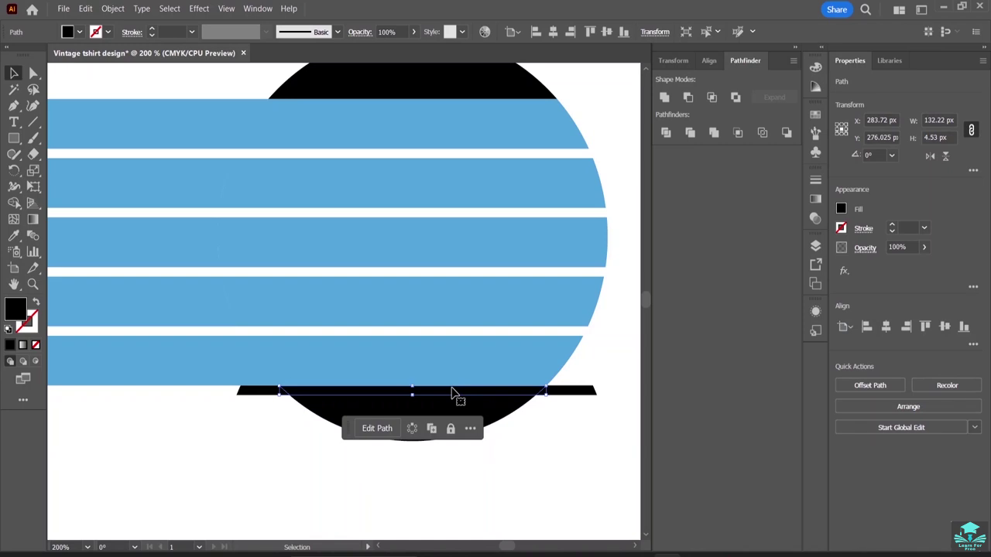
key(Delete)
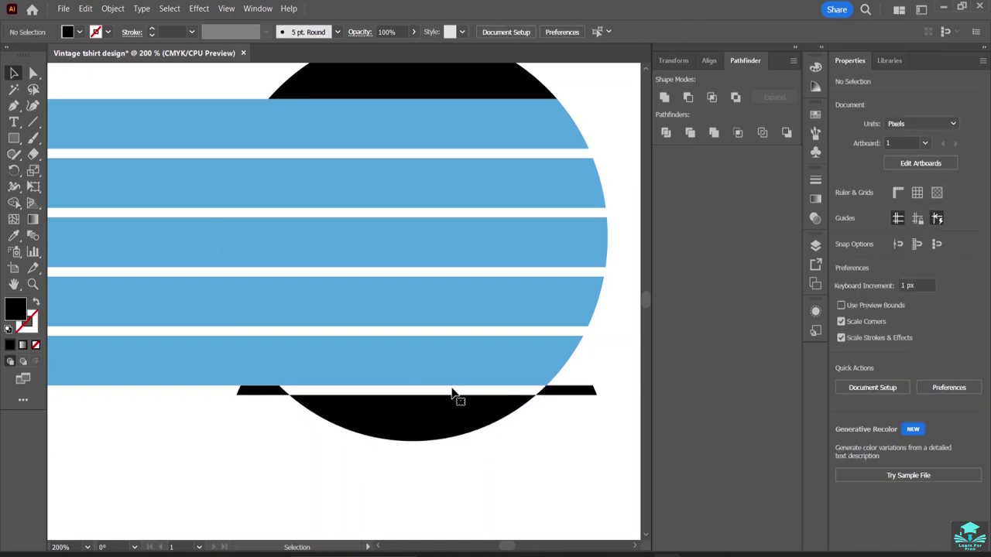
click(573, 391)
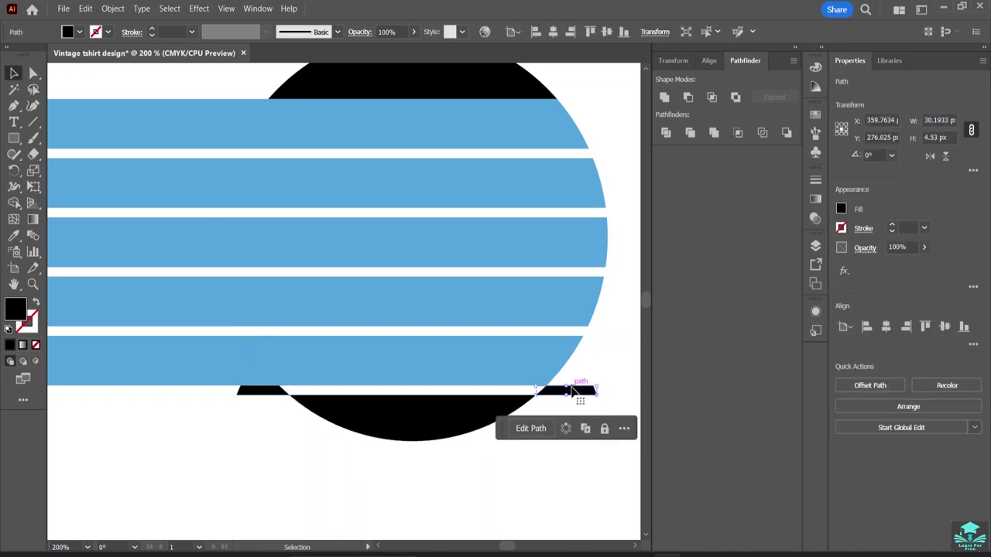
key(Delete)
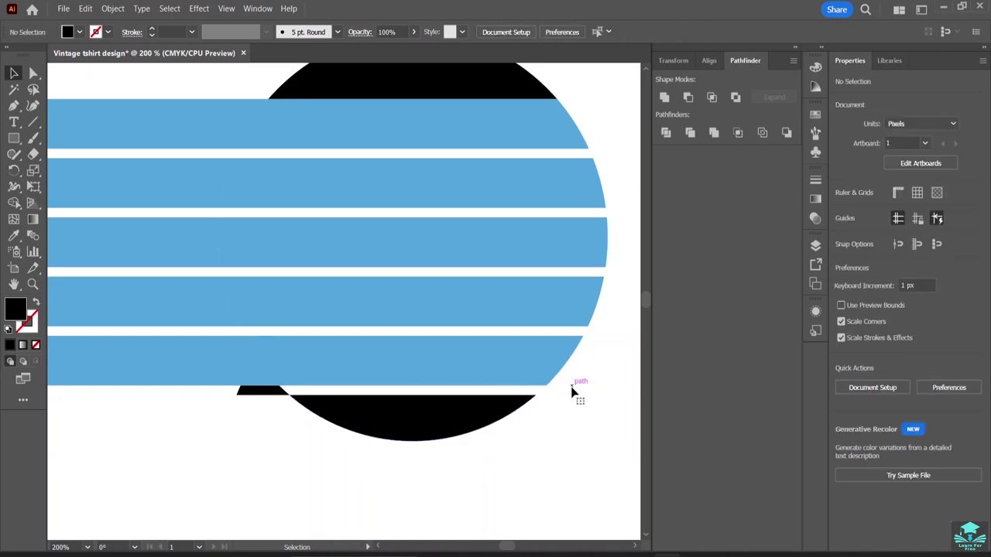
click(258, 397)
key(Delete)
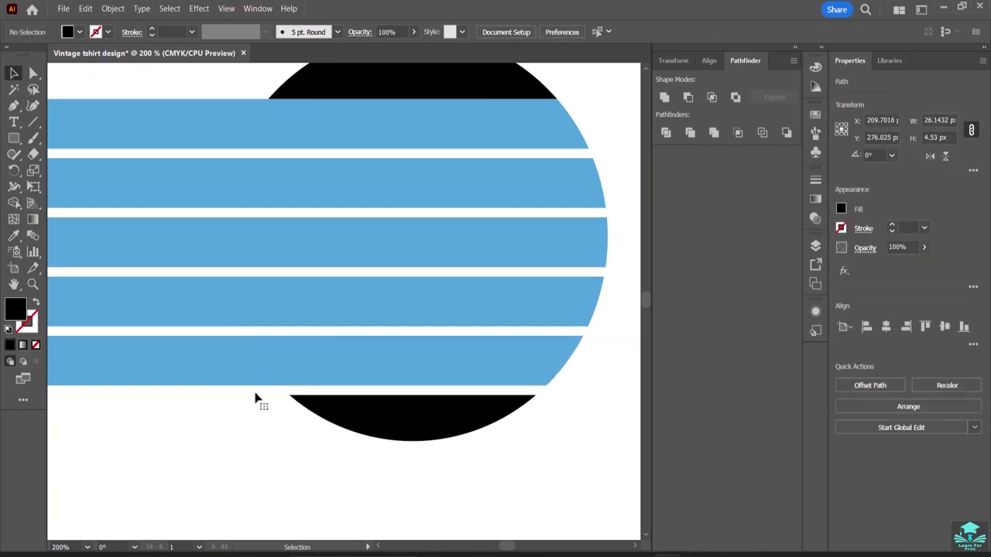
Step: Draw a black rectangle about 209 × 4.5 px in the gap between the top two bars and move it onto the base of the circle's top segment
scroll(385, 326, up, 5)
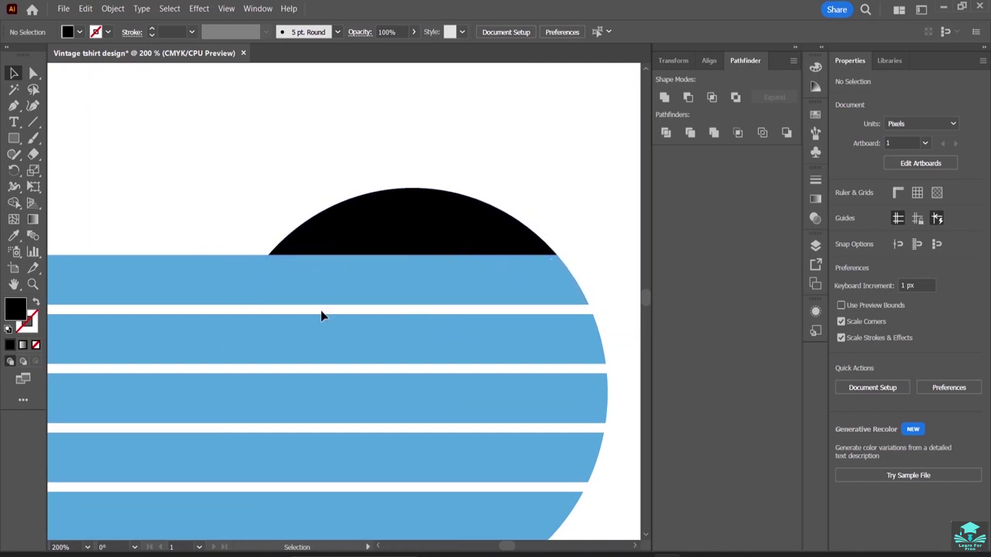
click(13, 138)
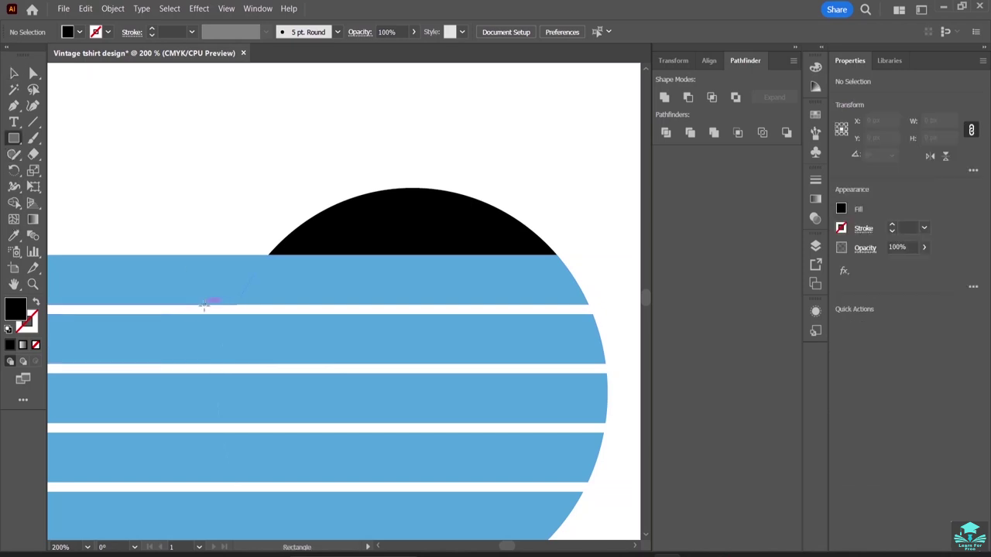
drag(203, 303, 624, 313)
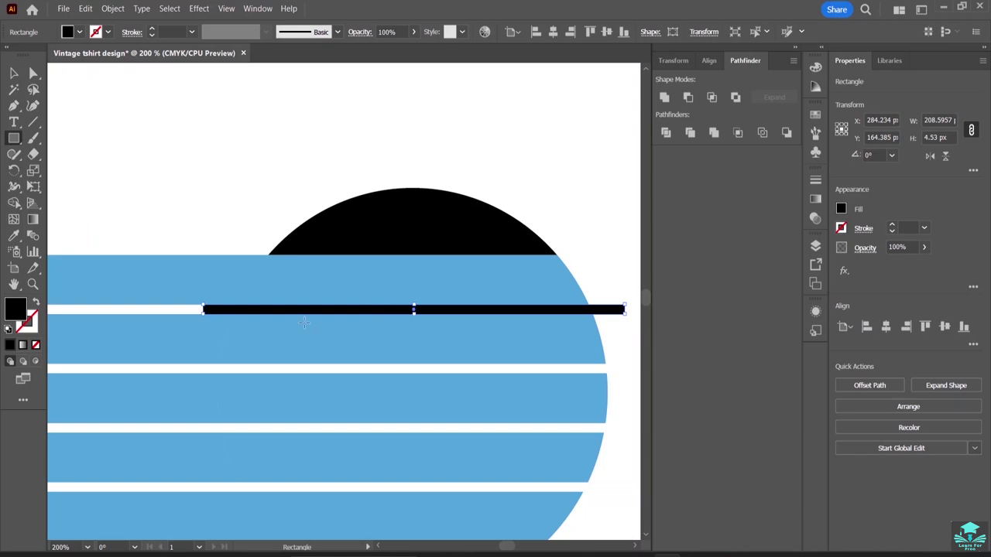
click(14, 73)
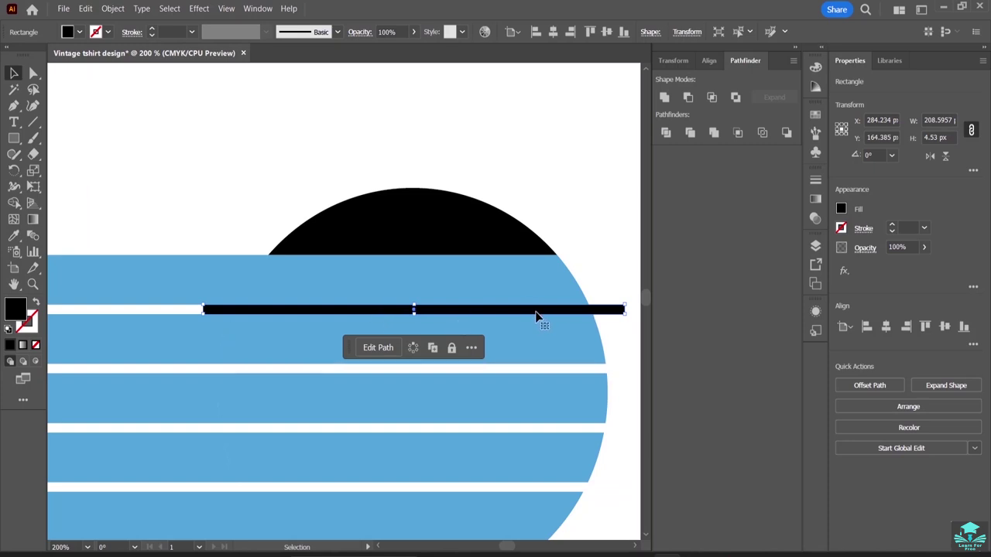
drag(506, 313, 501, 253)
Step: Divide the thin rectangle and the circle's top segment with Pathfinder, ungroup the resulting pieces and deselect them
drag(295, 196, 362, 250)
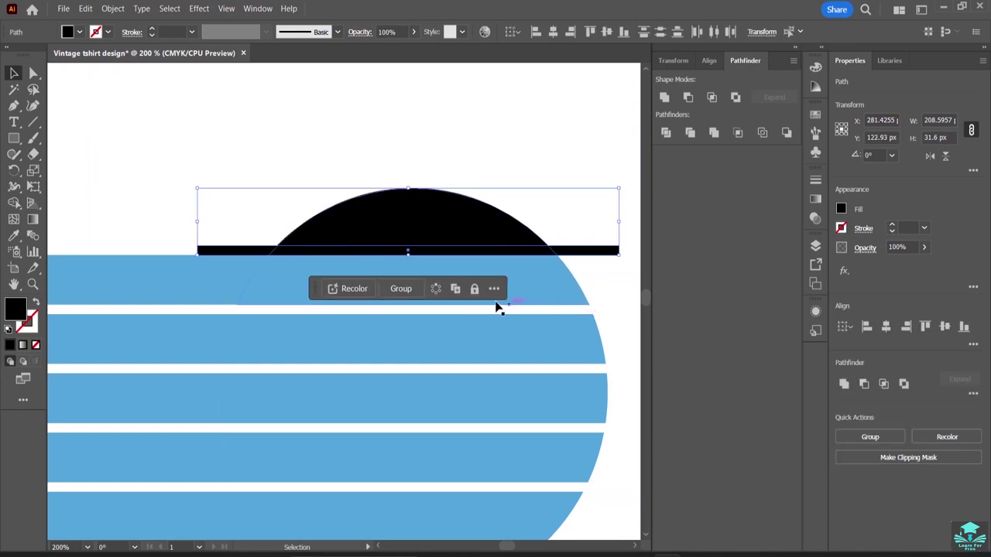
click(665, 133)
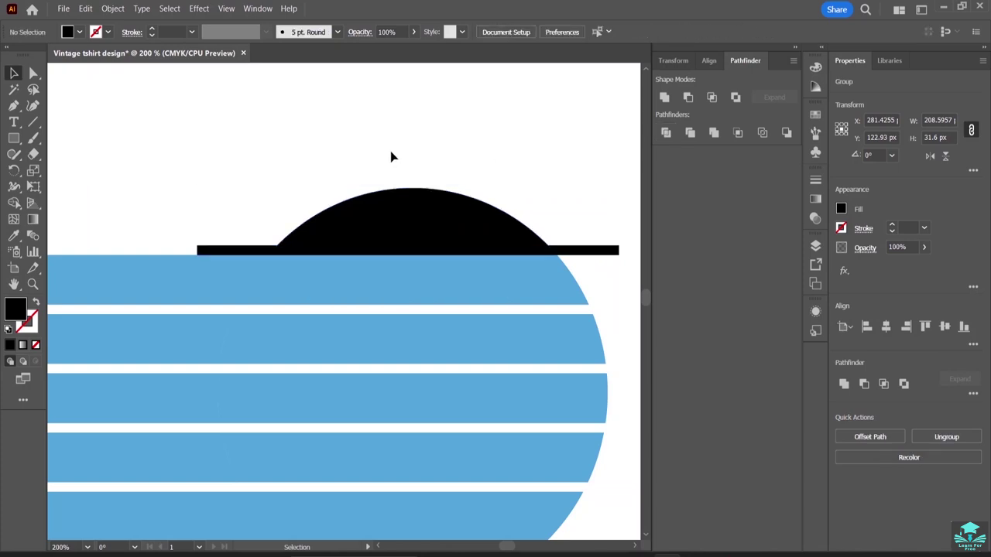
click(391, 151)
click(408, 252)
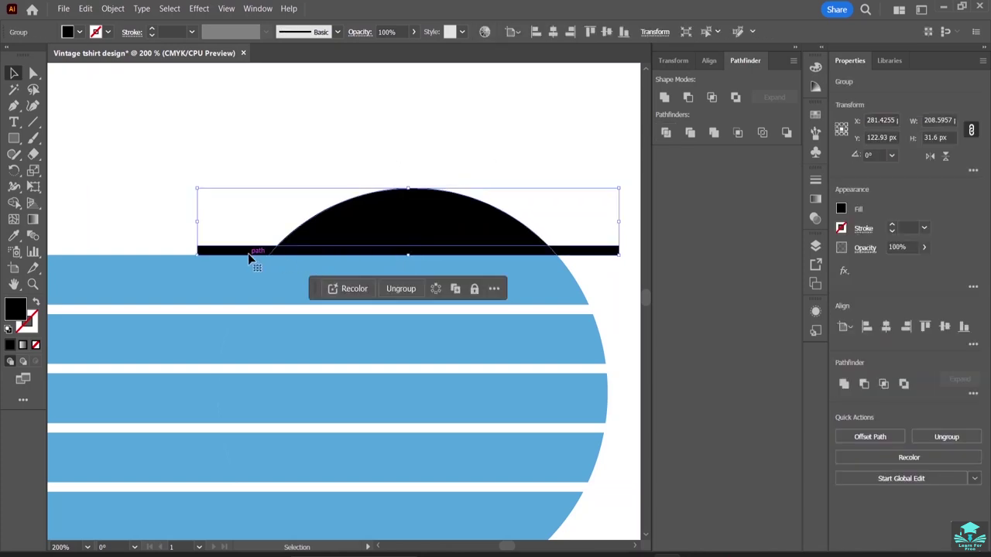
click(401, 288)
click(356, 152)
Step: Delete the overlap strip above the top blue bar and the two leftover black ends outside the circle
click(343, 248)
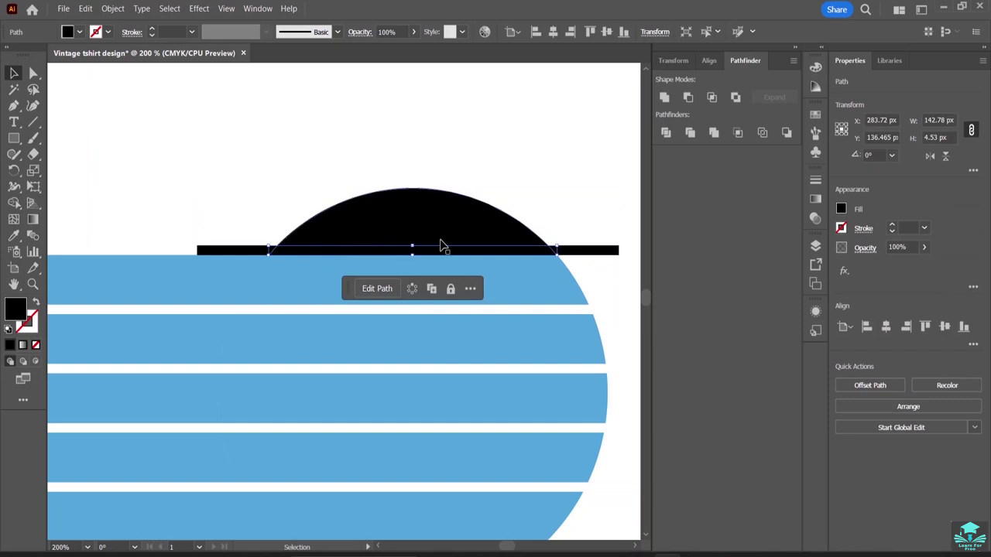
key(Delete)
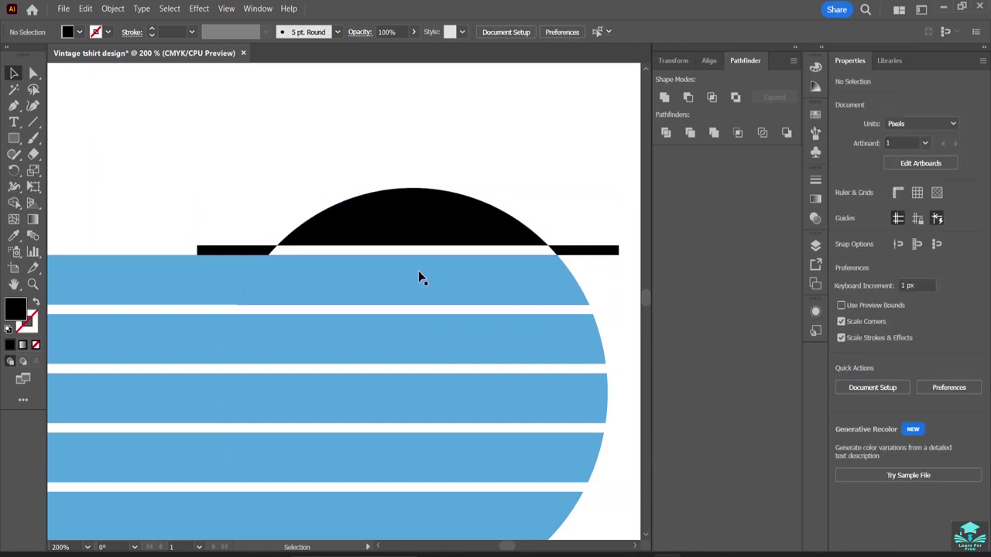
click(582, 253)
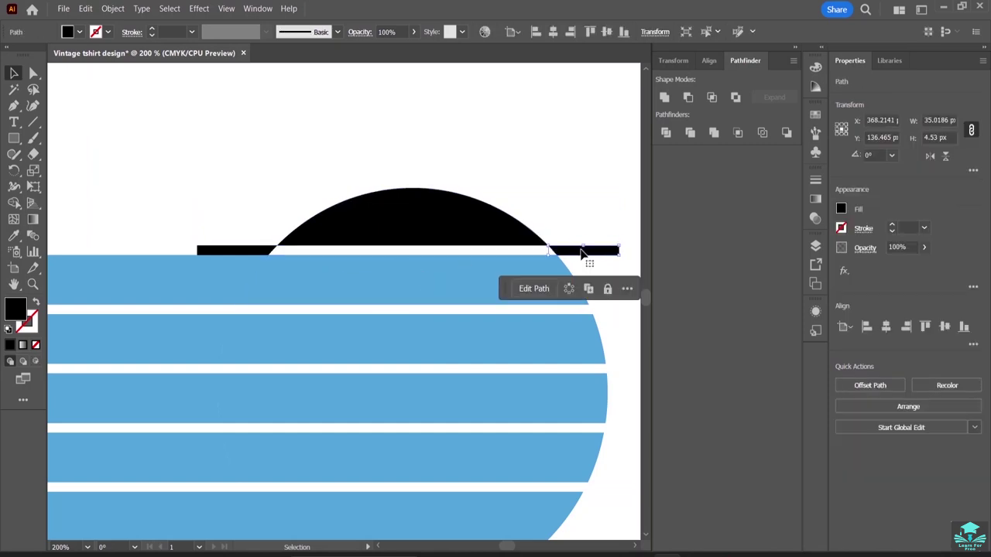
key(Delete)
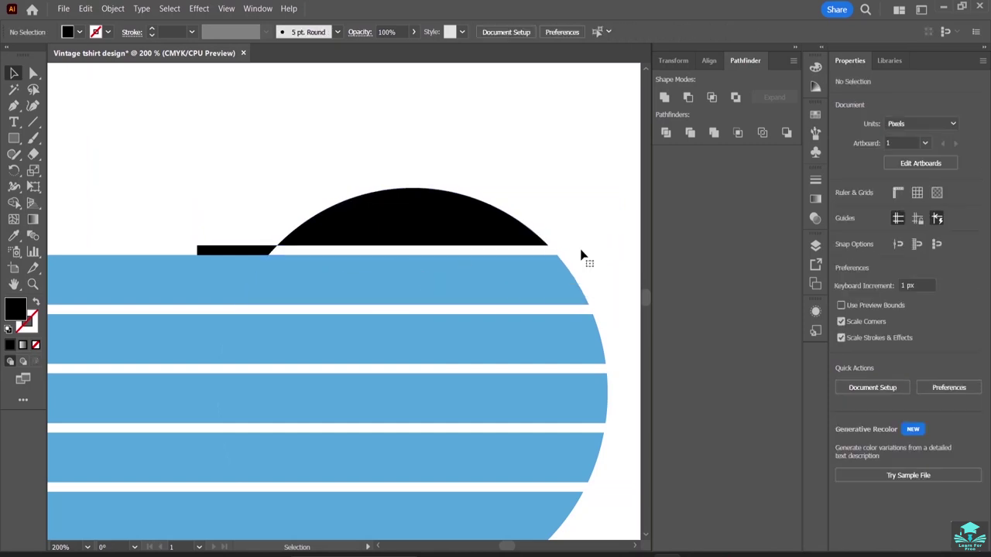
click(209, 250)
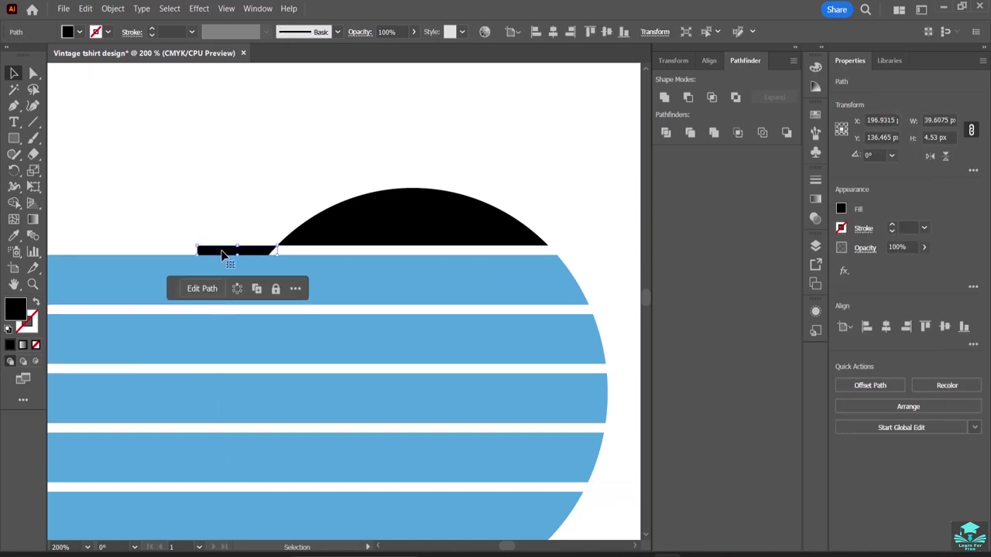
key(Delete)
scroll(413, 250, down, 3)
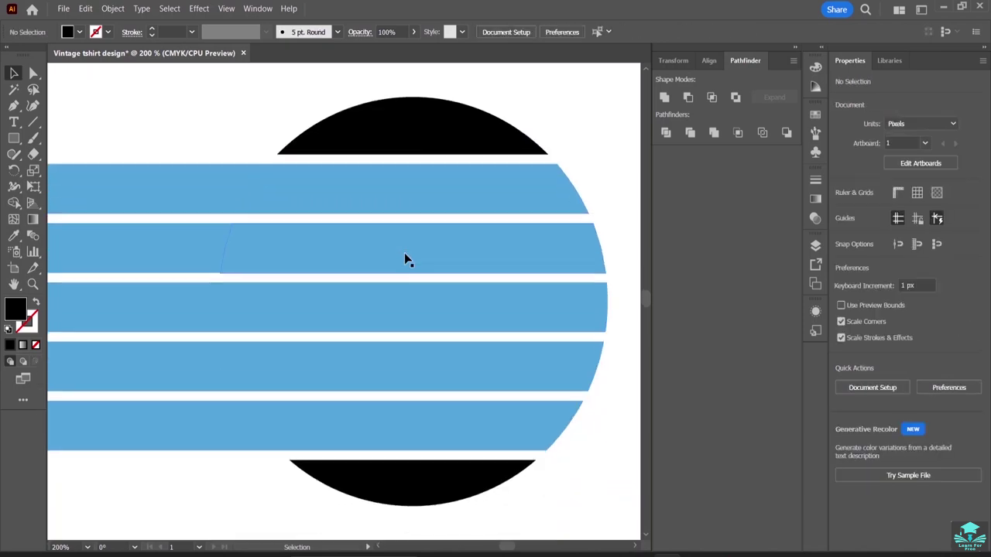
key(ctrl+minus)
key(ctrl+minus)
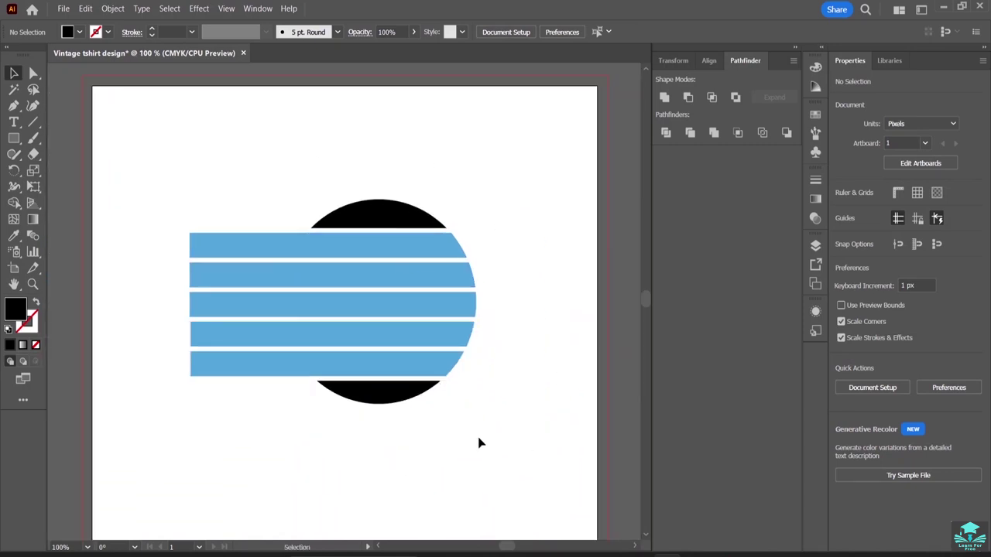
click(238, 249)
click(227, 204)
drag(165, 202, 224, 164)
click(225, 242)
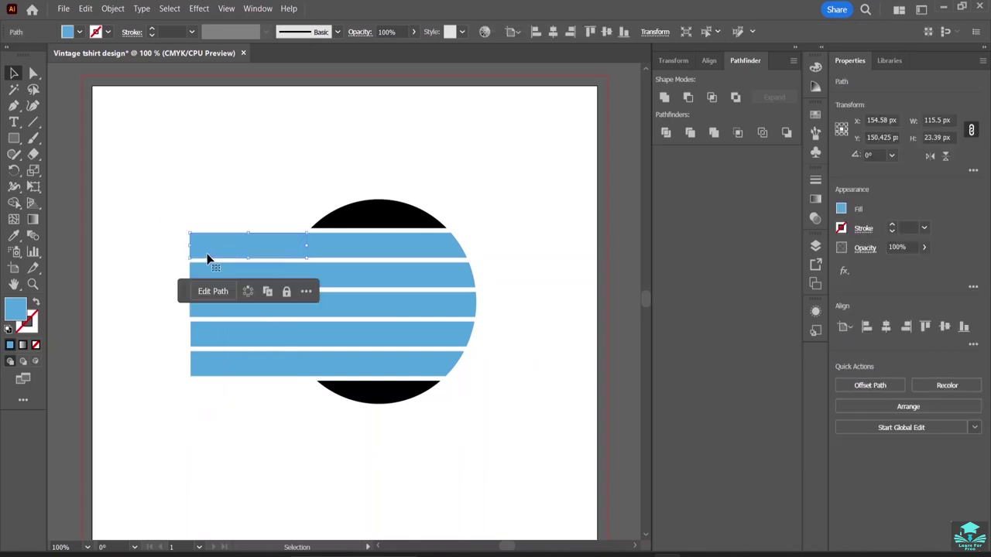
double_click(225, 249)
click(128, 143)
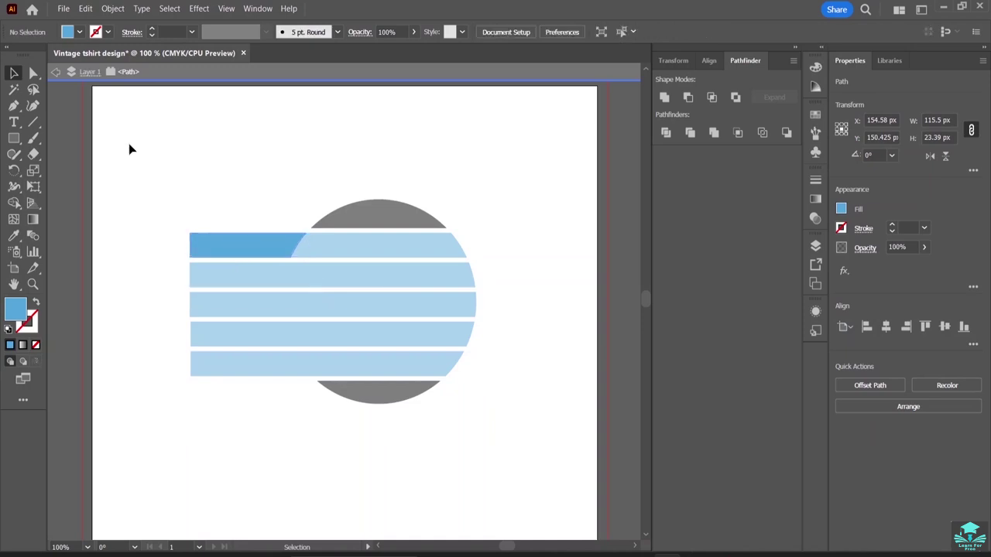
double_click(129, 143)
click(252, 249)
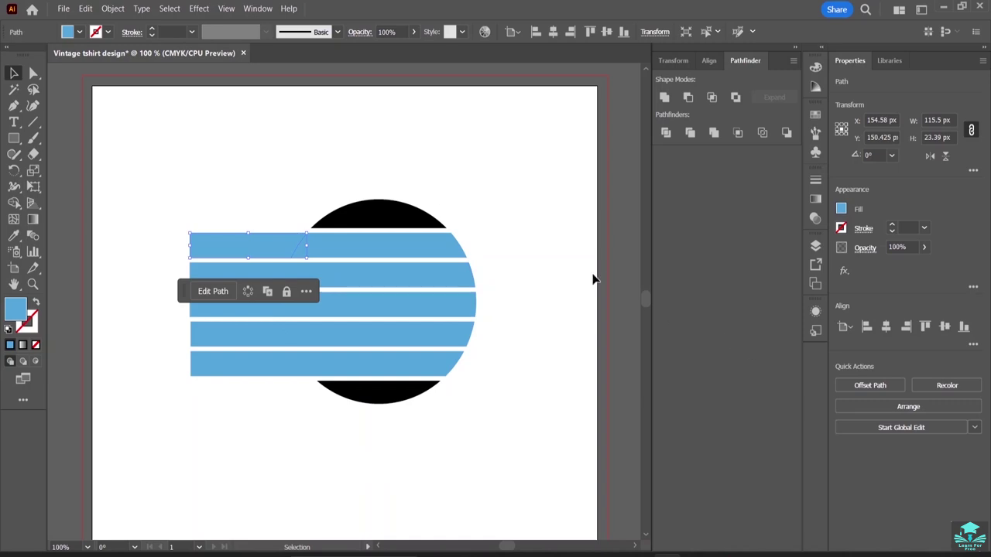
click(251, 169)
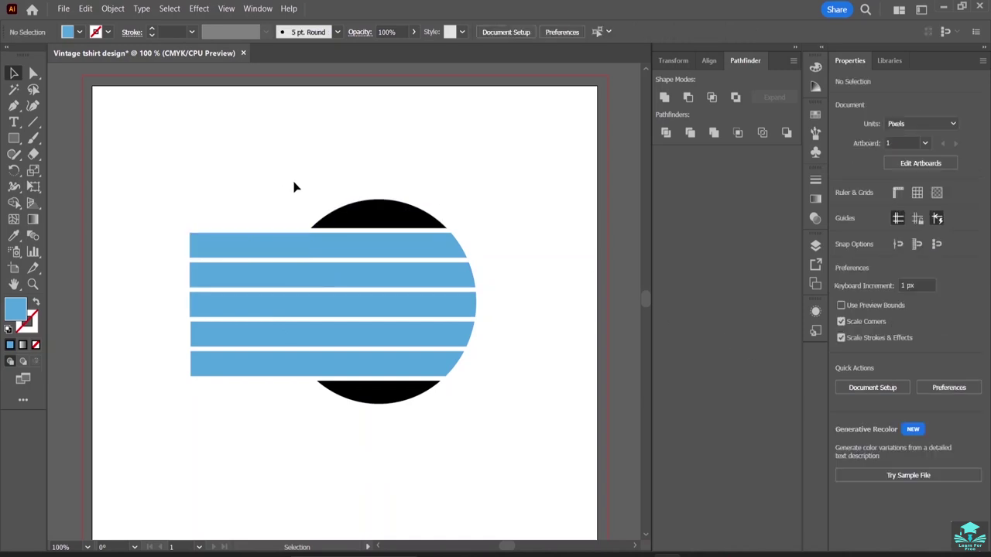
click(274, 246)
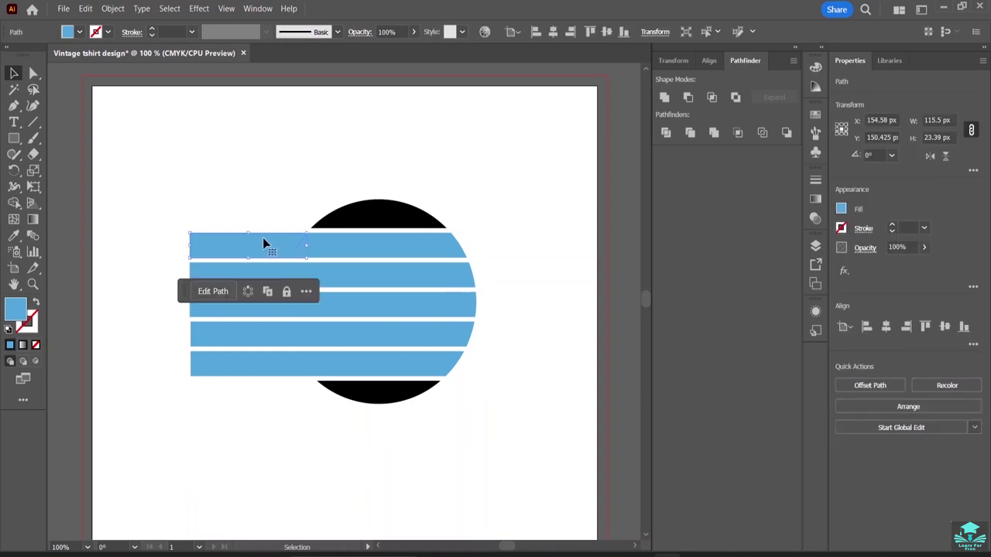
Step: Merge each of the five blue bars' outer pieces with its adjoining circle band using the Shape Builder tool, and deselect the artwork
drag(155, 190, 489, 417)
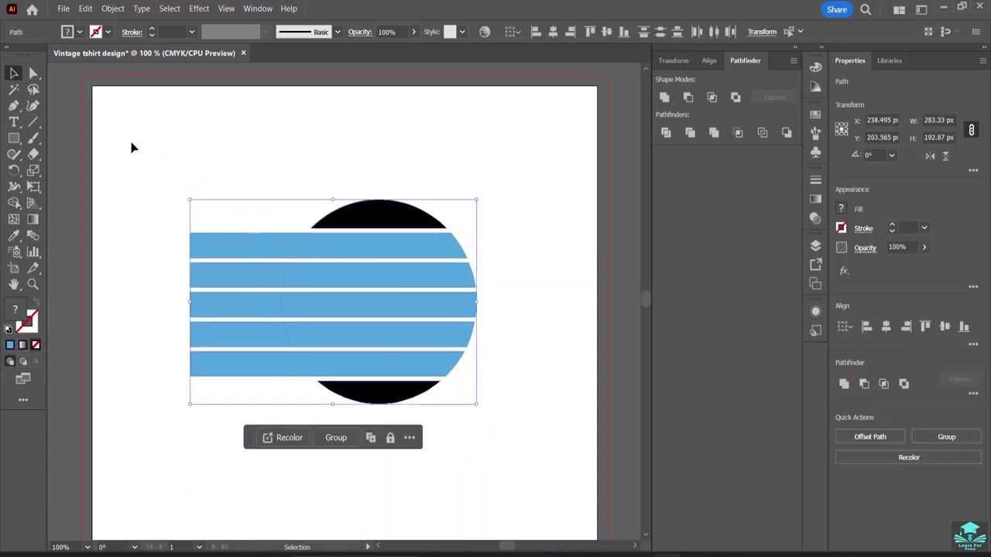
click(14, 203)
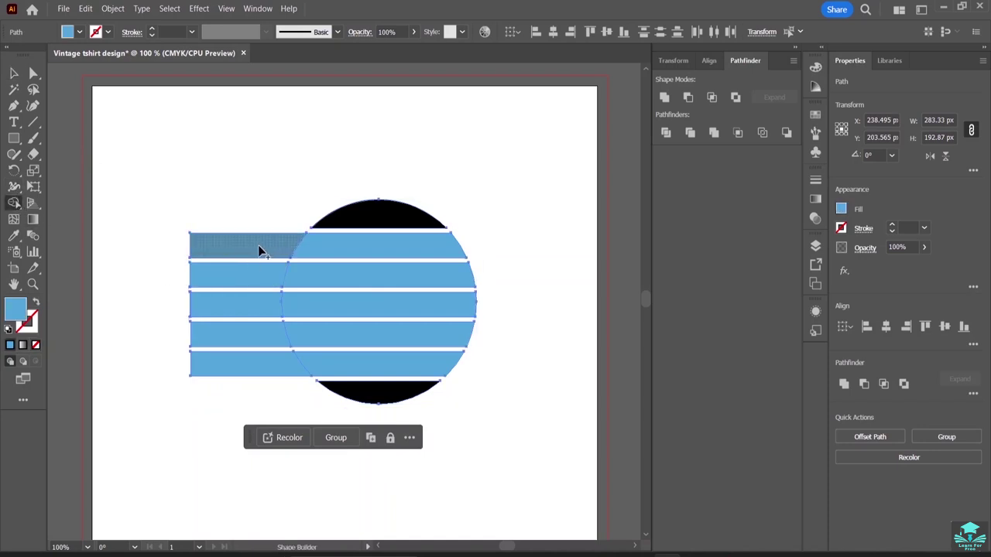
drag(259, 249, 325, 247)
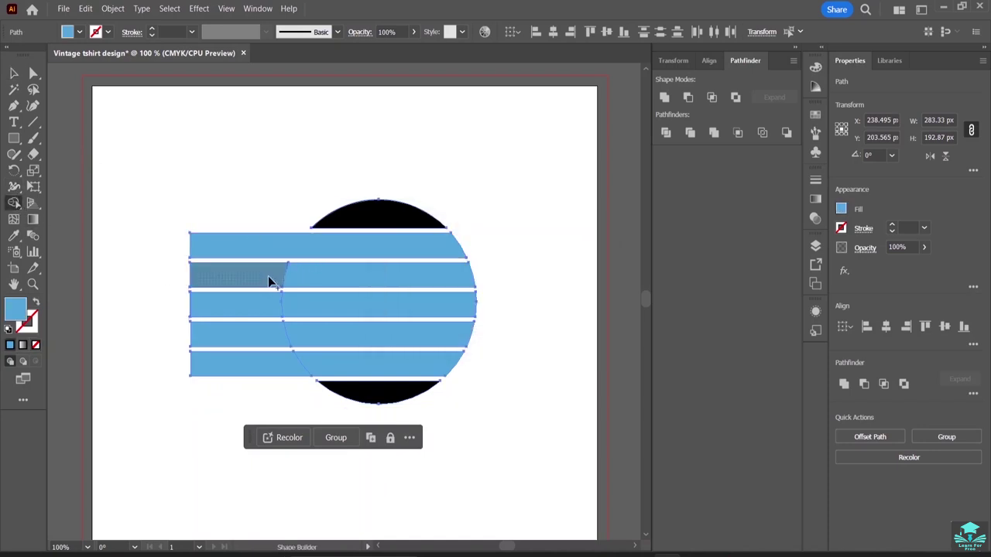
drag(250, 281, 318, 282)
drag(242, 310, 308, 314)
drag(235, 339, 329, 341)
drag(247, 372, 348, 362)
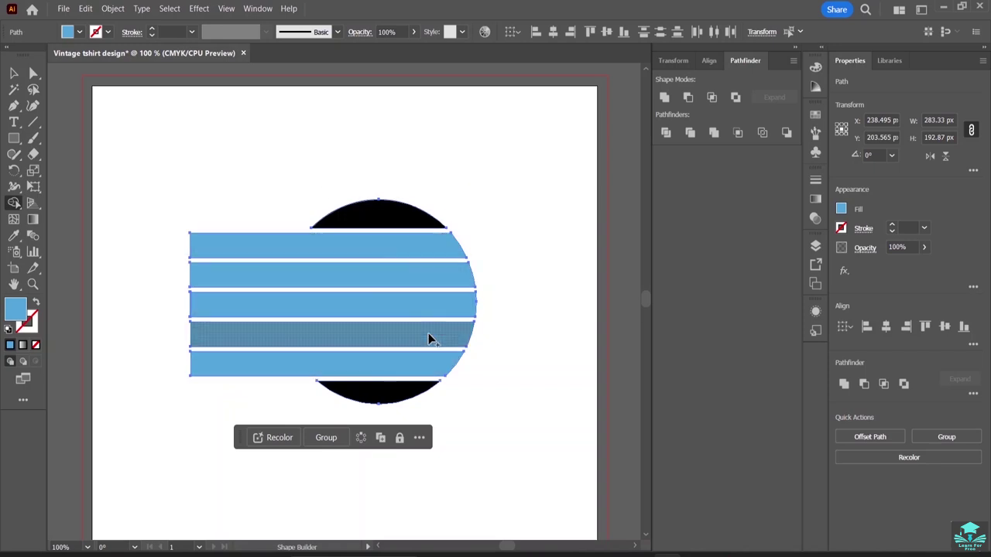
click(13, 74)
click(160, 118)
click(283, 256)
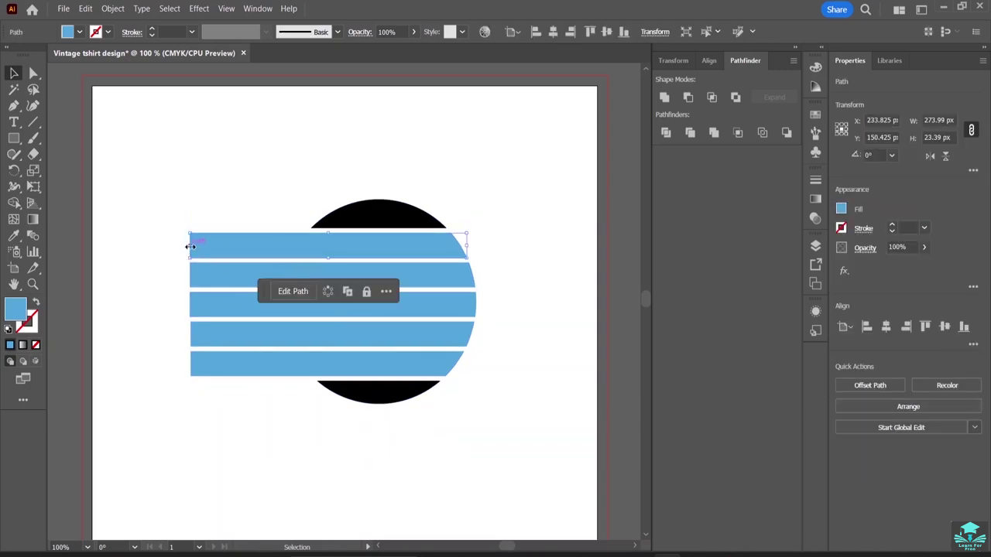
click(485, 247)
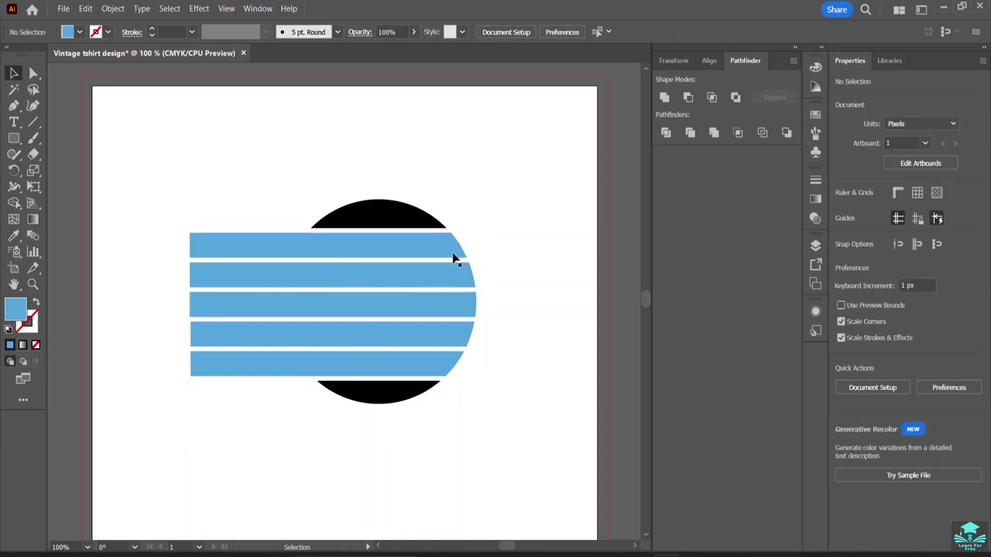
click(240, 251)
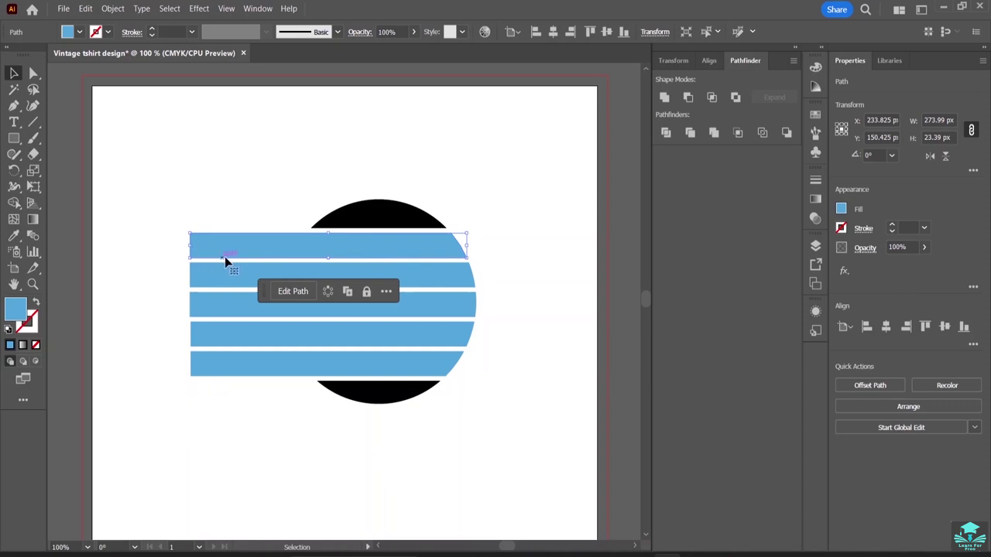
click(34, 73)
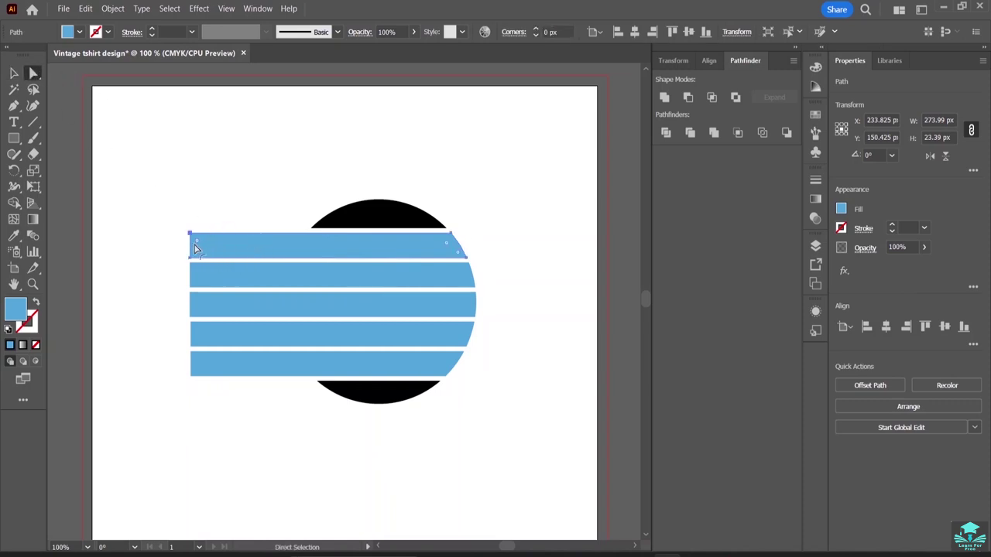
drag(198, 244, 163, 212)
click(177, 186)
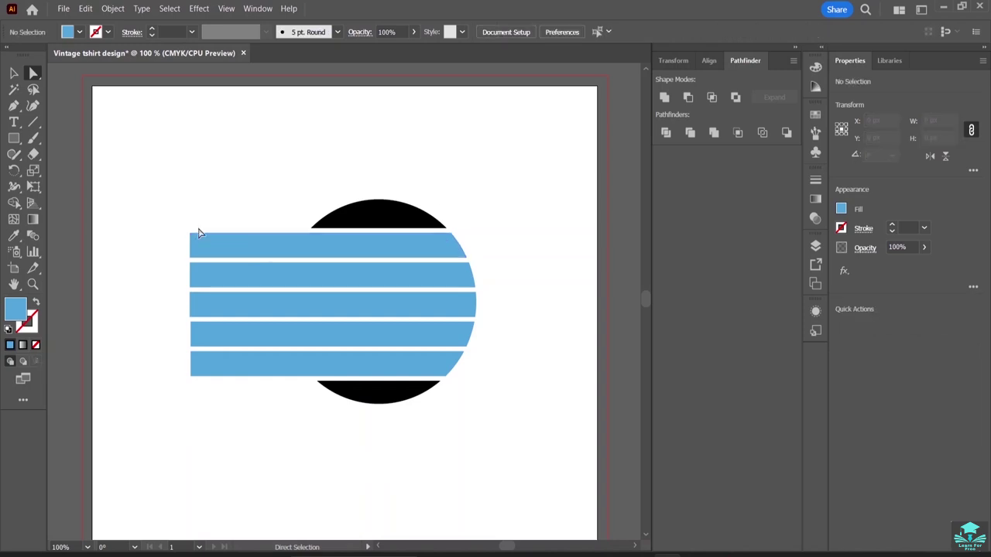
Step: Round all the corners of the top blue bar slightly by increasing its corner radius in three increments
click(206, 247)
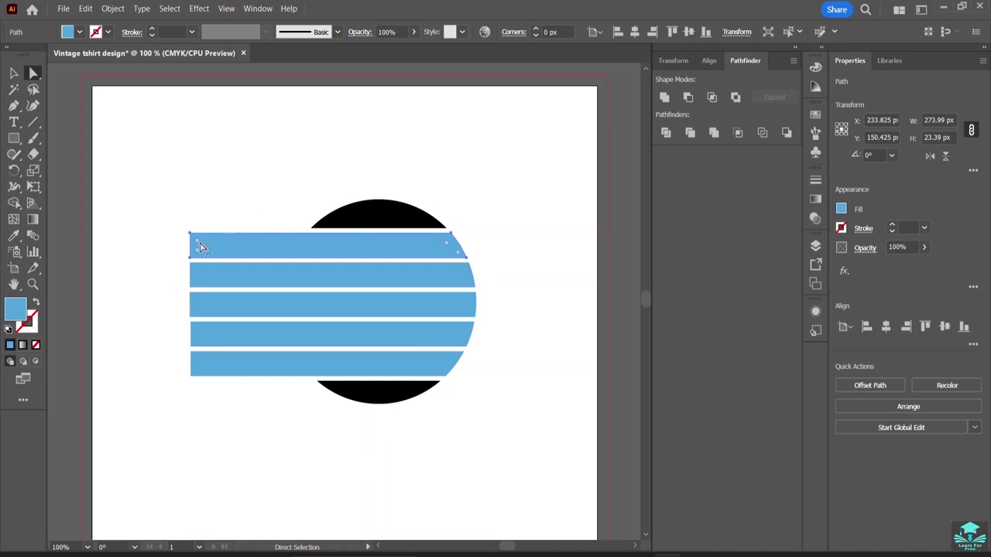
click(536, 30)
click(536, 31)
click(536, 31)
Step: Round all corners of the second blue bar from the top to a 6 px radius
click(232, 275)
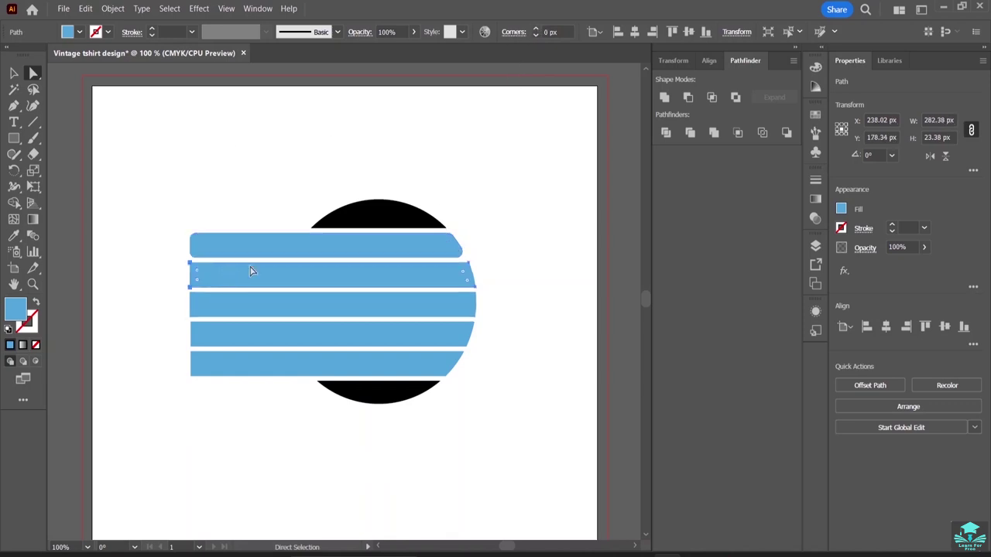
click(535, 29)
click(535, 28)
click(535, 28)
click(535, 29)
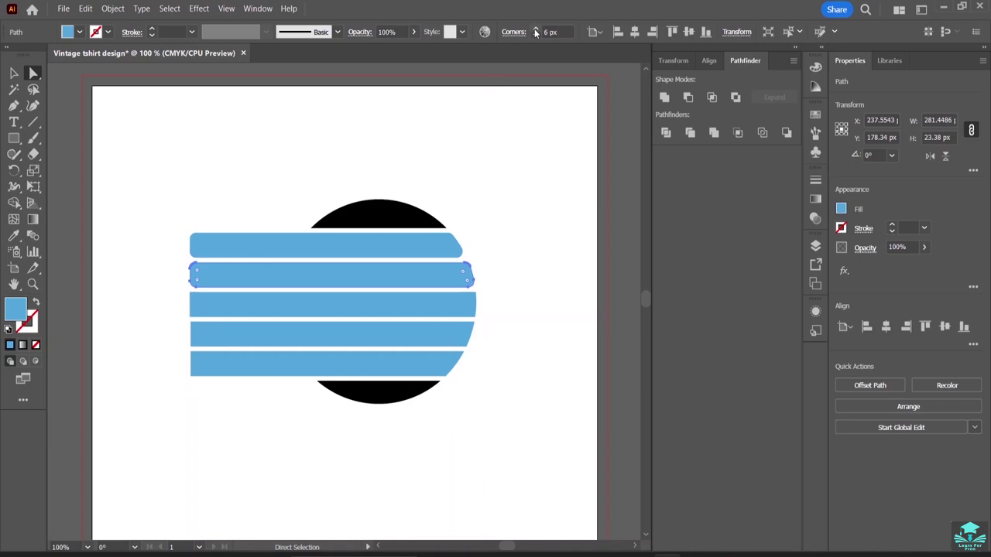
Step: Round all corners of the third, fourth and bottom blue bars to a 6 px radius
click(232, 306)
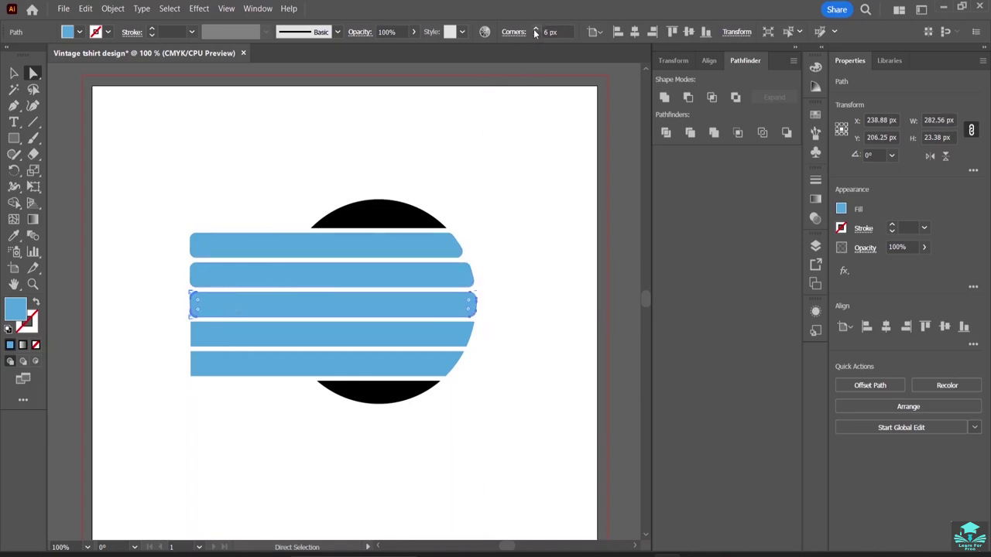
click(214, 333)
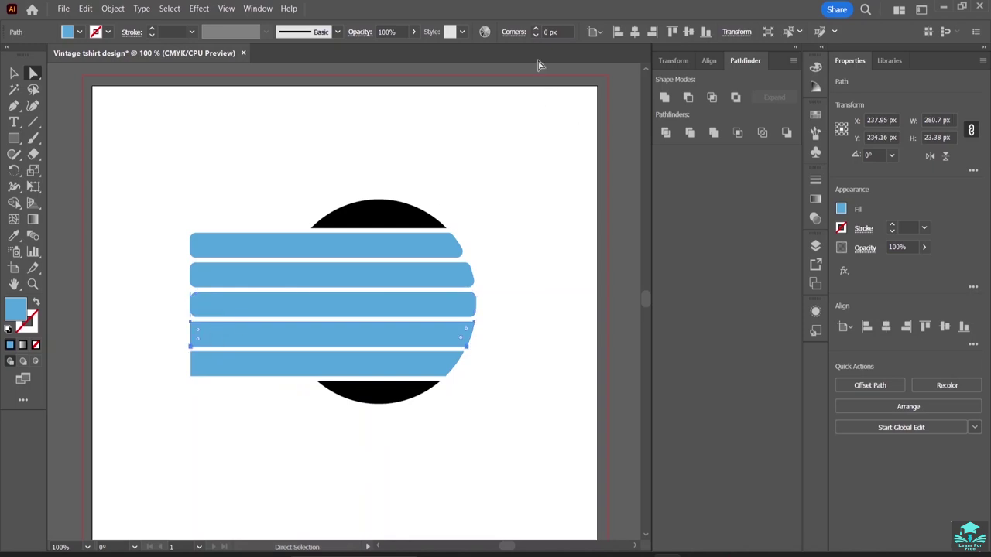
click(536, 28)
click(237, 369)
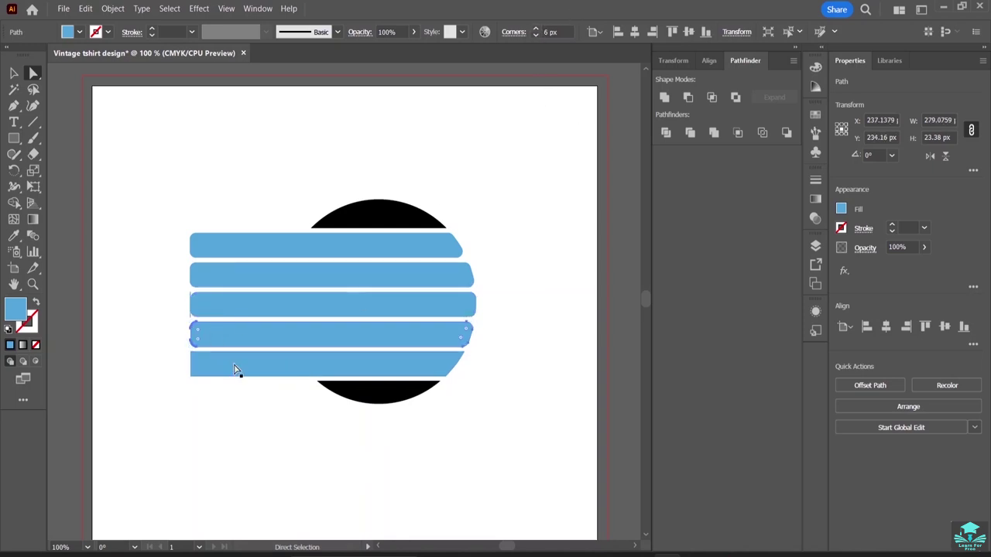
click(534, 29)
click(534, 29)
click(534, 29)
click(535, 28)
click(534, 29)
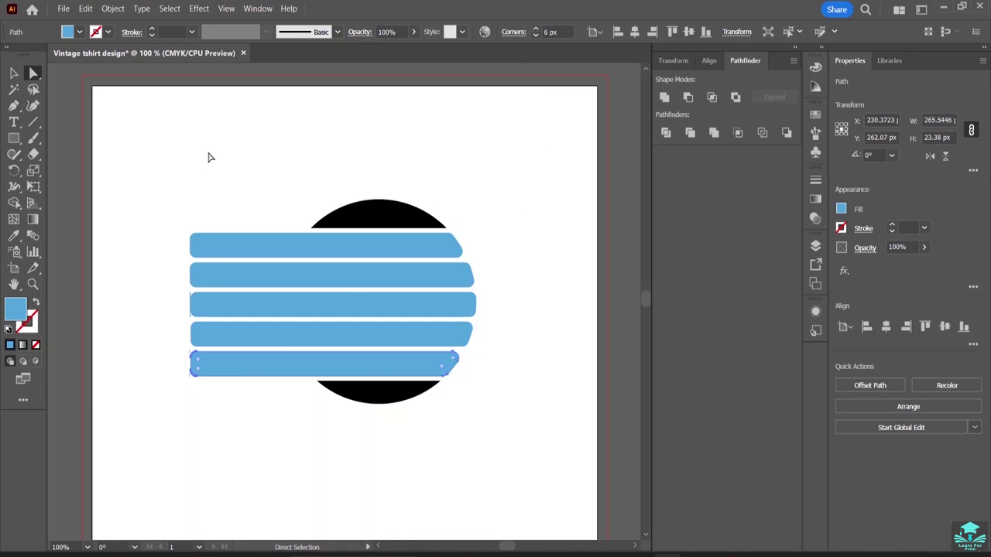
Step: Remove the corner rounding from the top blue bar and deselect it
click(402, 253)
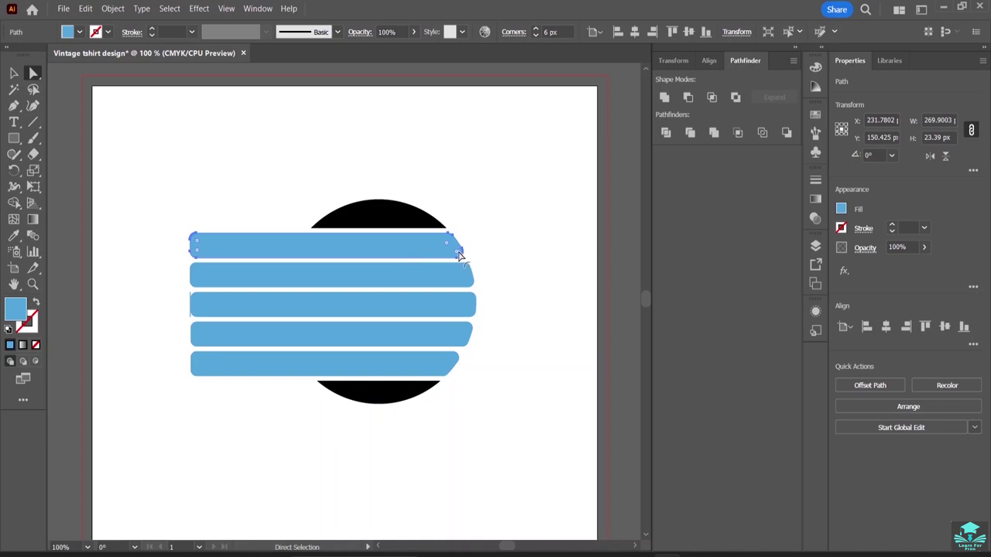
drag(459, 254, 468, 259)
click(488, 241)
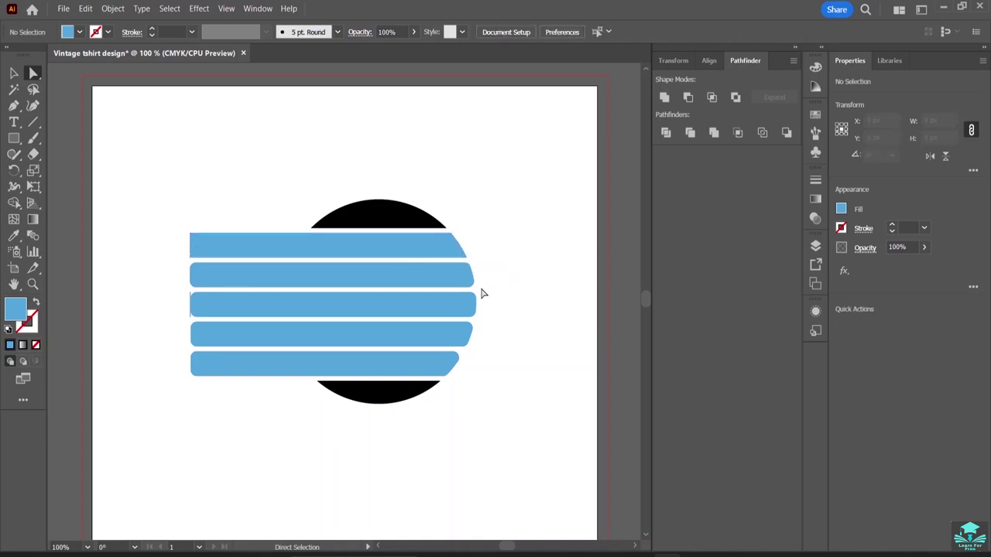
Step: Round only the two left corners of the top blue bar into a full semicircular end
click(364, 251)
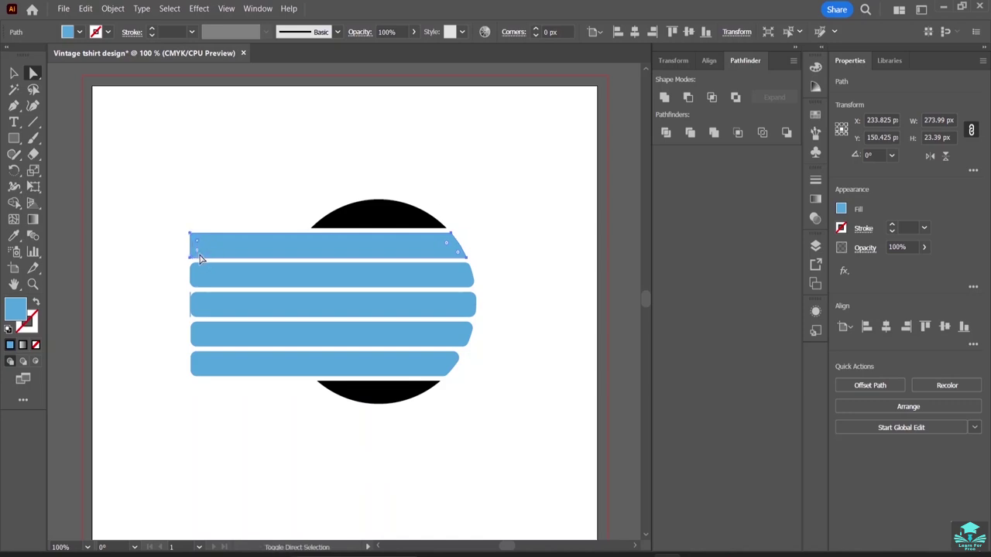
drag(197, 246, 205, 247)
click(259, 201)
Step: Reset the corner radius of the second, third and fourth blue bars to 0 px
click(222, 279)
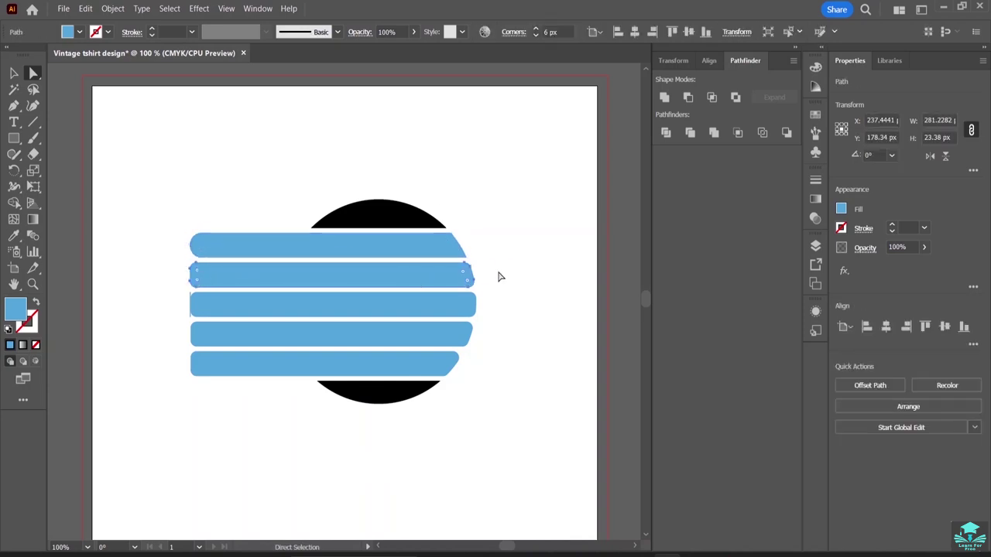
click(488, 285)
click(467, 272)
click(467, 273)
click(535, 34)
click(463, 312)
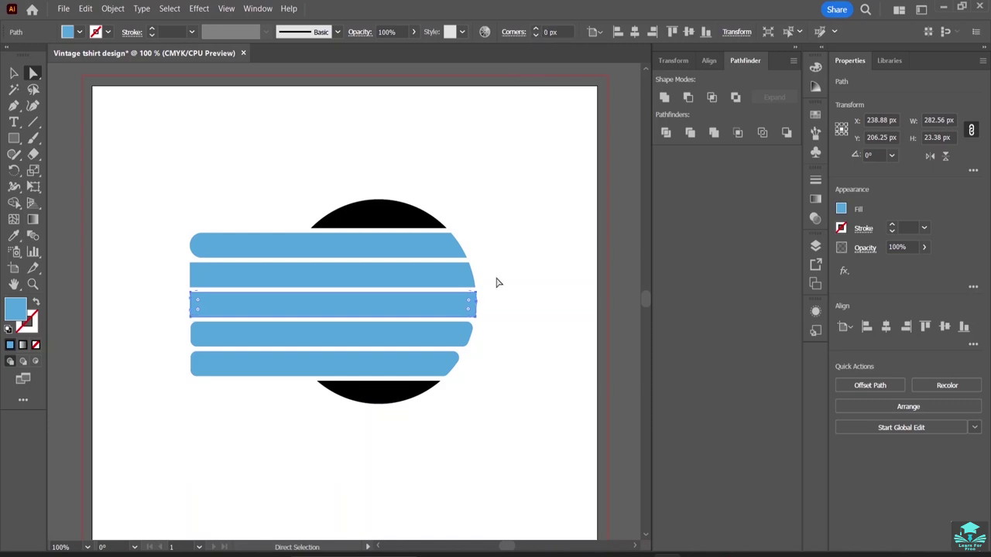
click(448, 342)
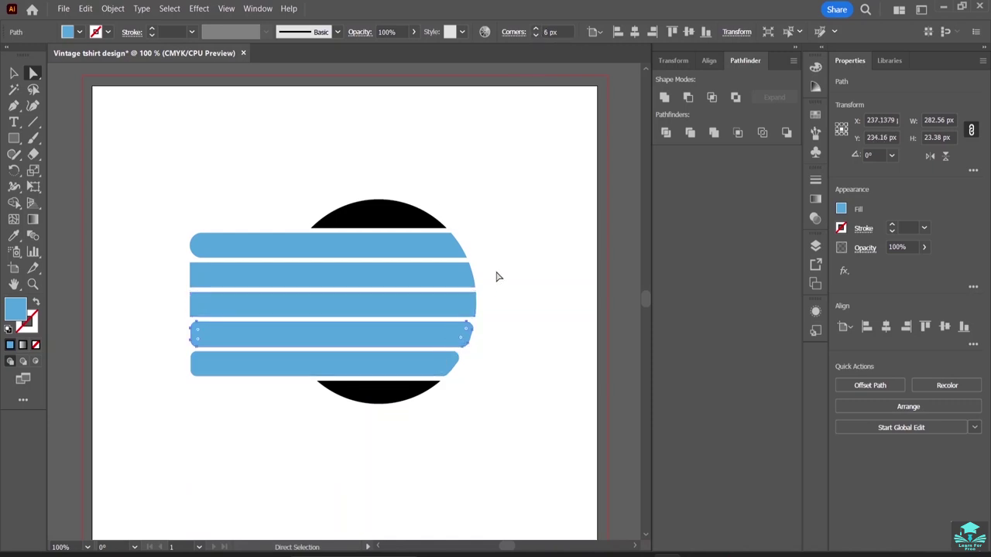
click(532, 35)
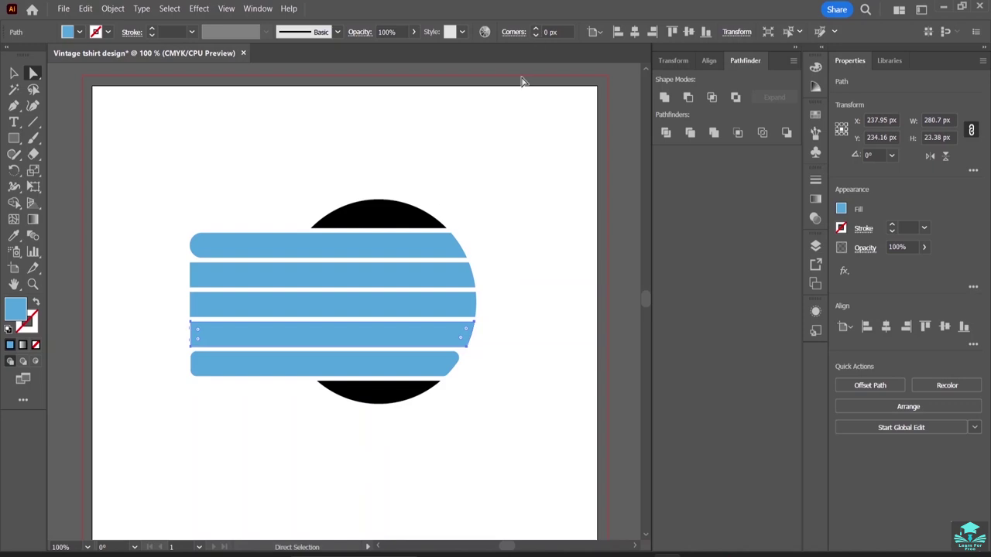
Step: Reset the bottom blue bar's corner radius to 0 px and deselect it
click(422, 373)
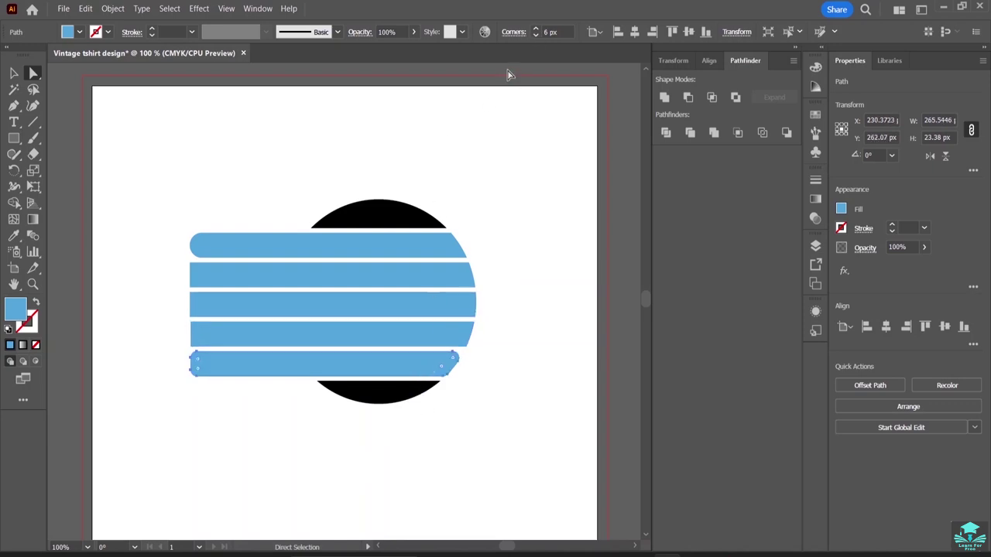
click(536, 29)
click(536, 29)
click(536, 29)
click(536, 29)
click(536, 30)
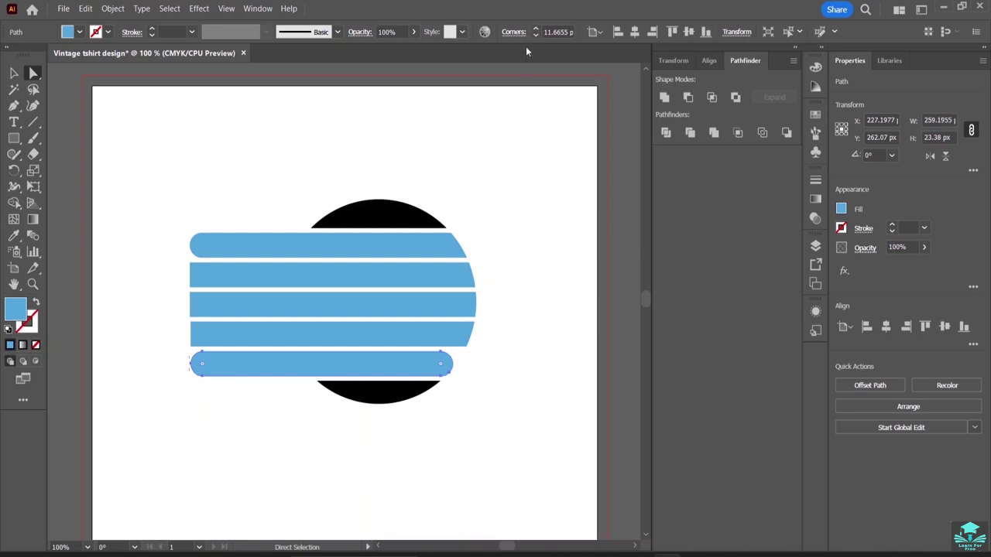
click(535, 34)
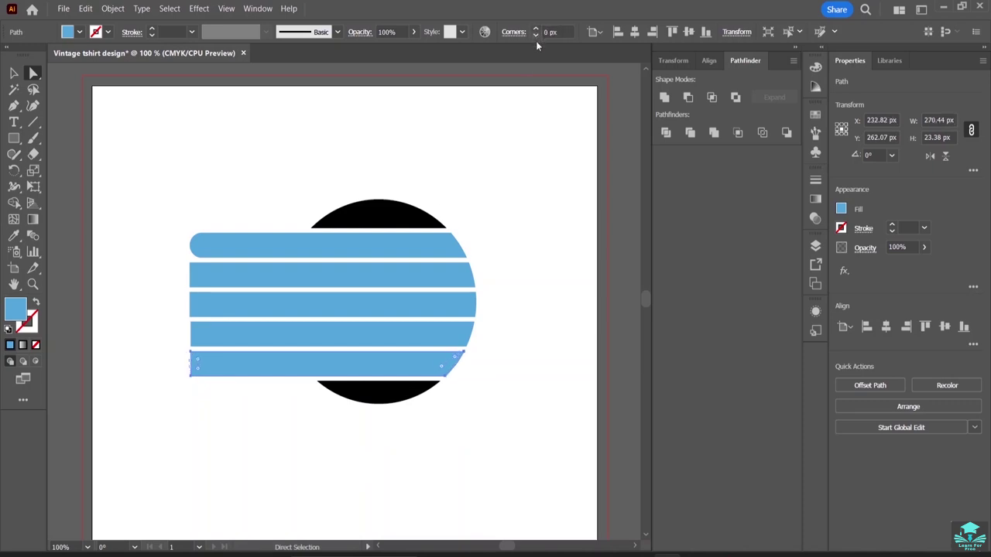
click(197, 411)
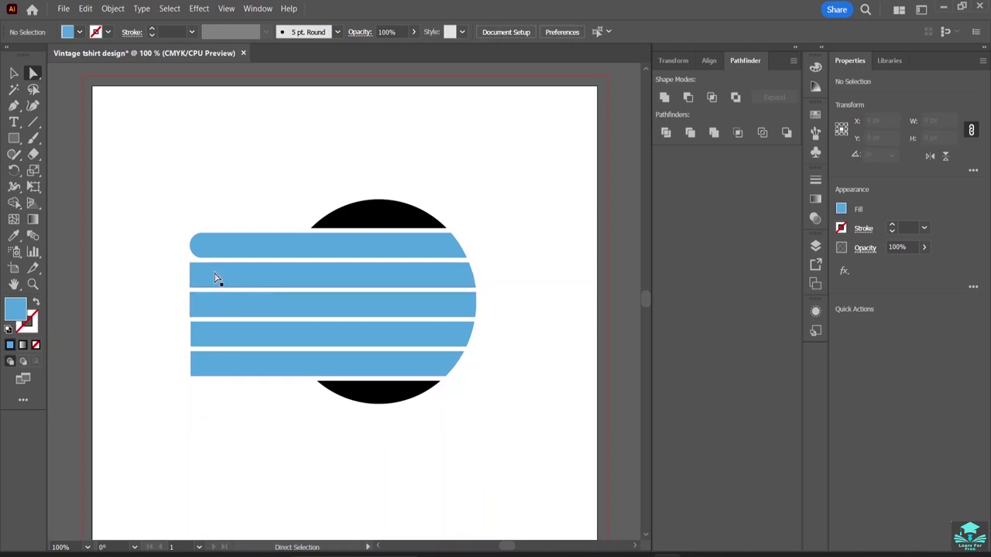
Step: Round only the two left corners of the second blue bar into a full semicircular end
click(200, 278)
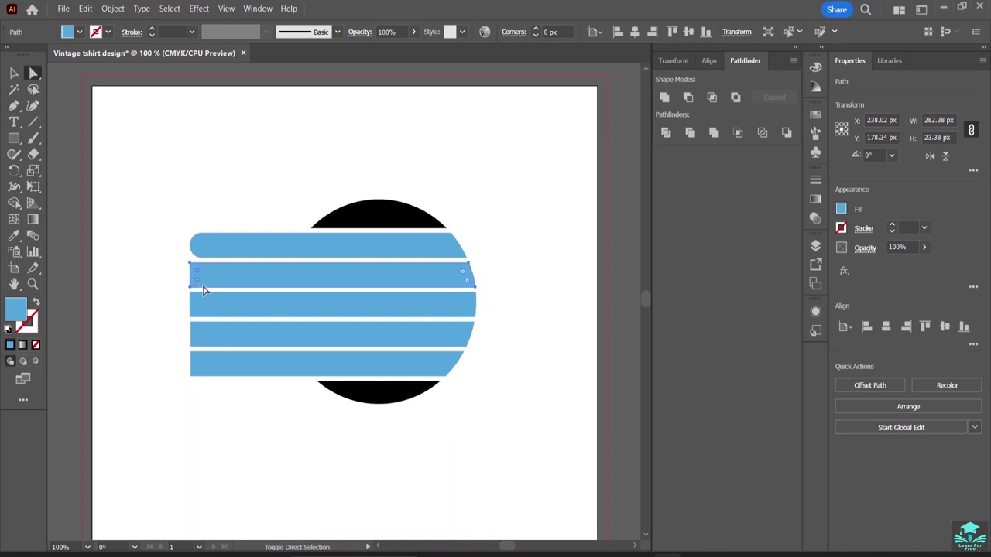
click(191, 264)
drag(198, 275, 235, 288)
click(165, 224)
Step: Fully round the left ends of the third and fourth blue bars, keeping their right ends on the circle's curve
click(205, 301)
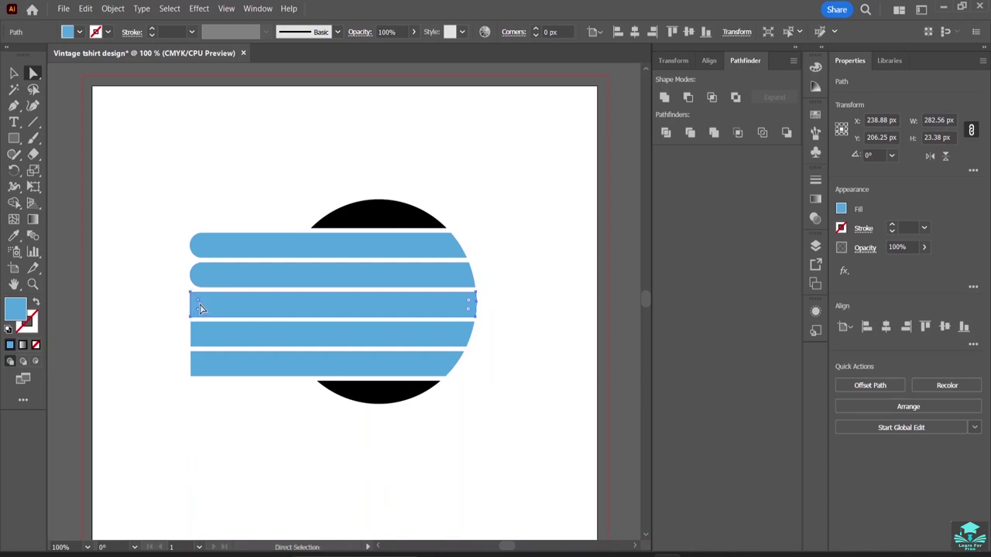
drag(196, 305, 218, 310)
click(217, 327)
click(212, 334)
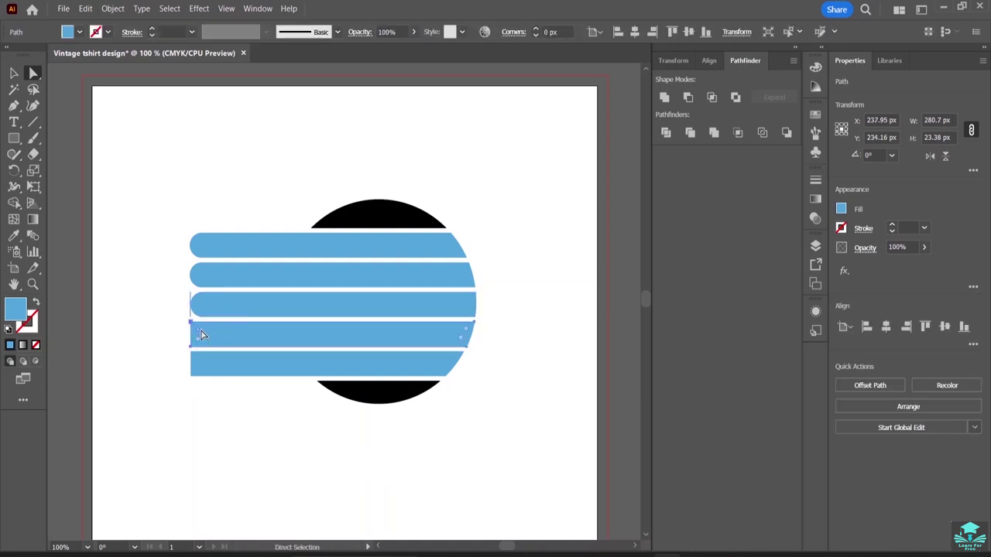
click(196, 347)
drag(199, 333, 223, 341)
Step: Try to round only the left corners of the bottom blue bar
click(216, 363)
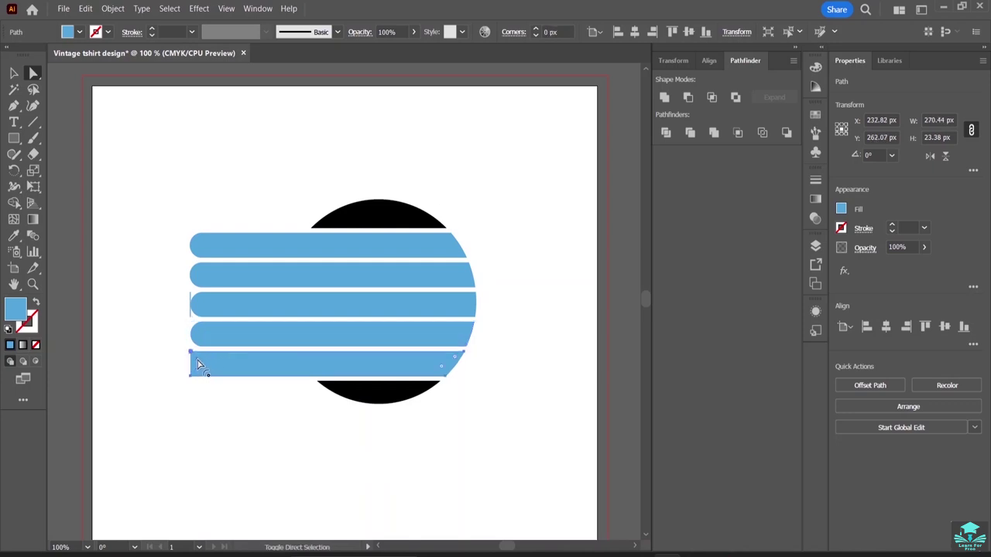
click(197, 372)
drag(197, 364, 211, 361)
click(259, 445)
drag(398, 380, 436, 363)
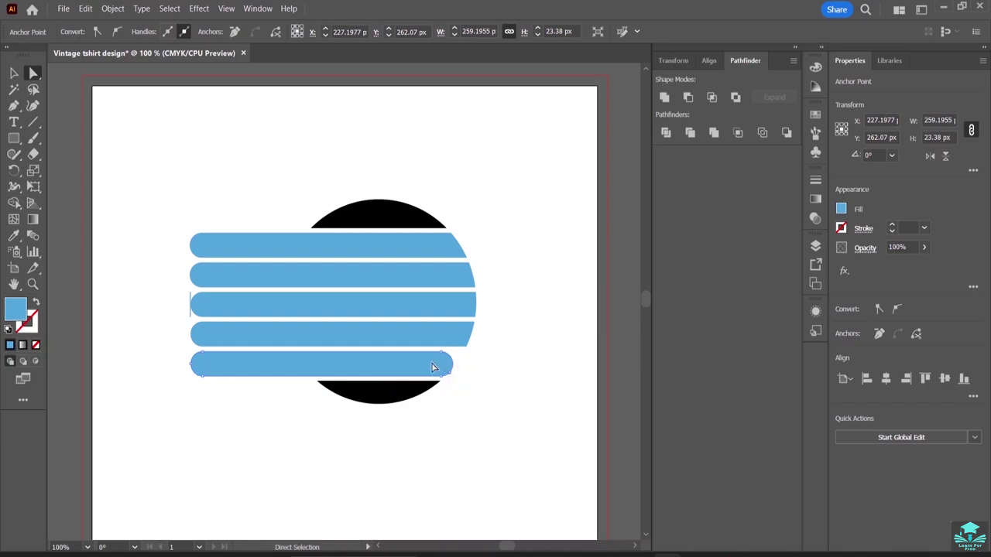
ctrl+click(431, 364)
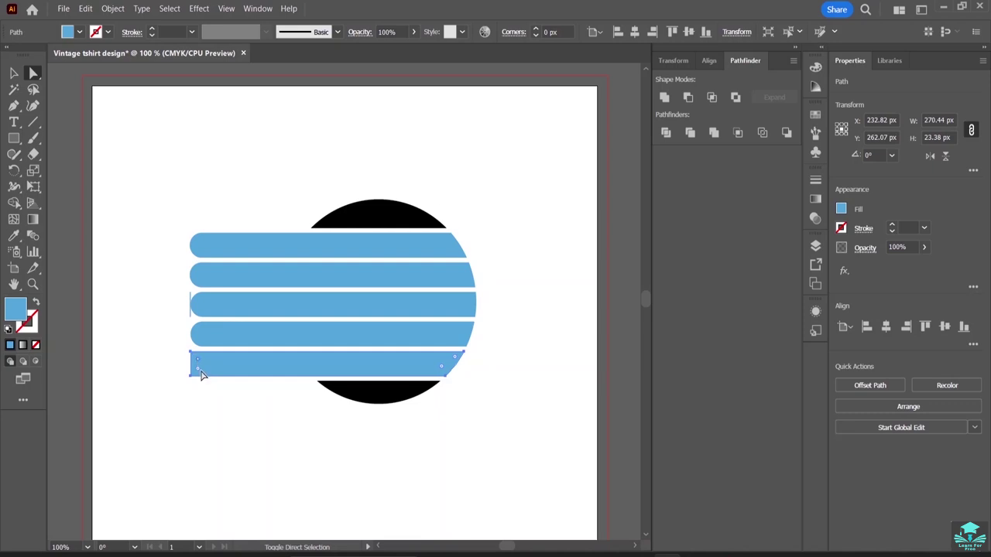
Step: Fully round the bottom blue bar's two left corners and deselect it
drag(200, 360, 214, 369)
click(241, 426)
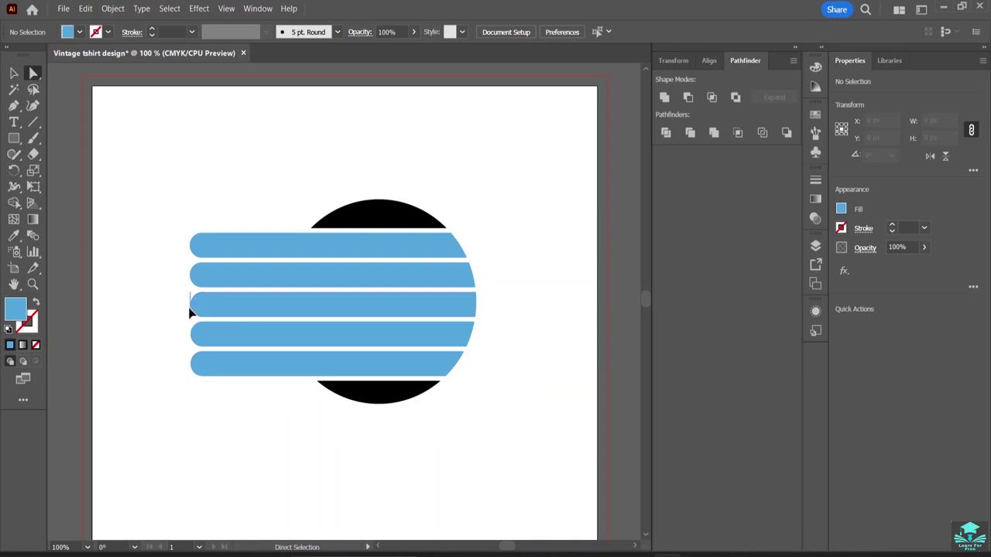
Step: Delete the stray line at the third blue bar's left end and the black segment at the circle's bottom
click(192, 313)
click(210, 343)
click(384, 401)
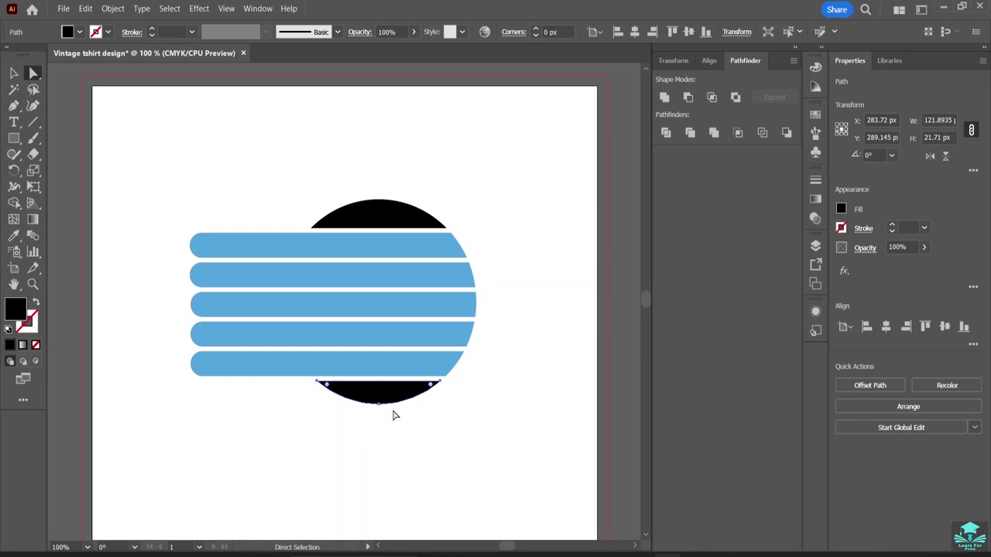
key(Delete)
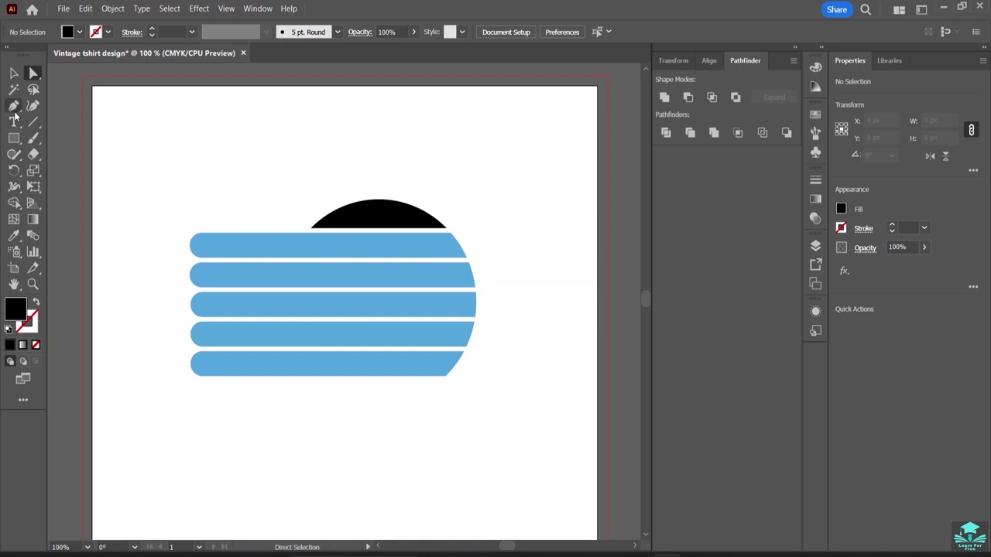
Step: Draw a thin black rounded rectangle about 420 × 7.5 px just below the striped circle, extending past it on both sides
click(14, 140)
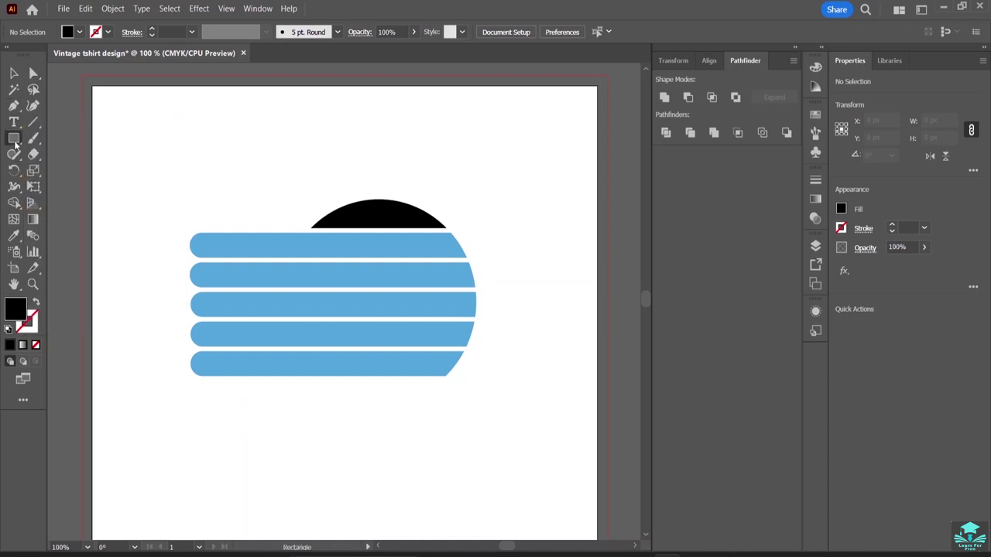
click(19, 142)
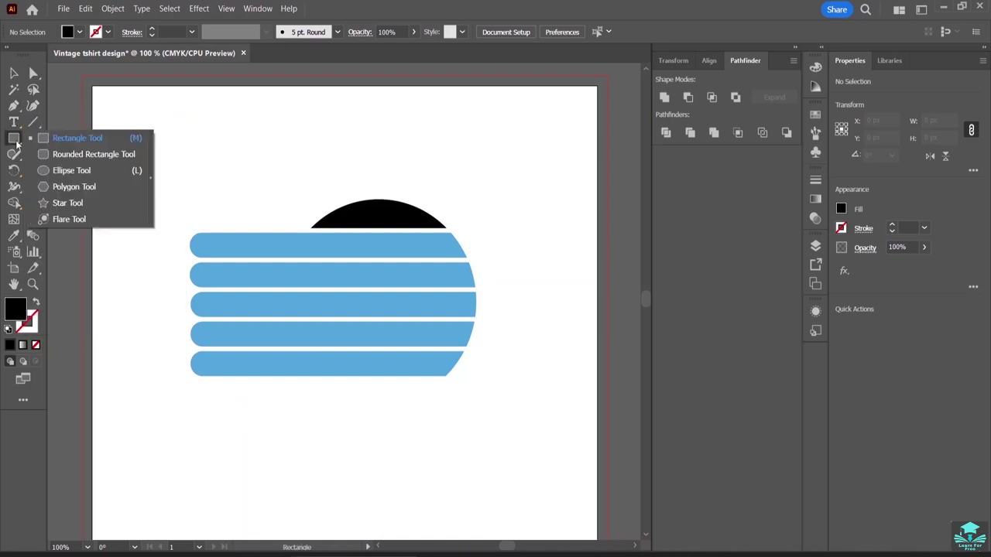
click(62, 157)
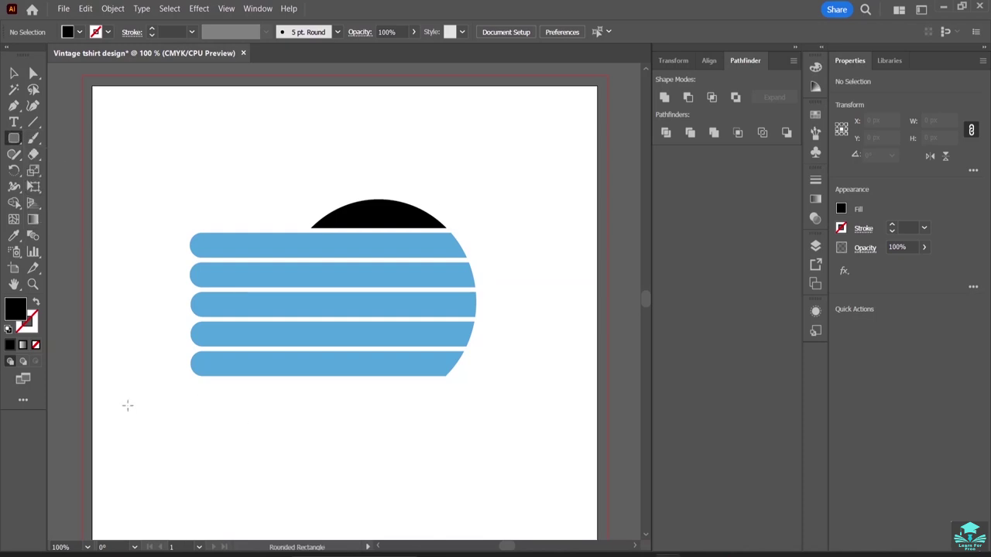
drag(132, 396, 555, 401)
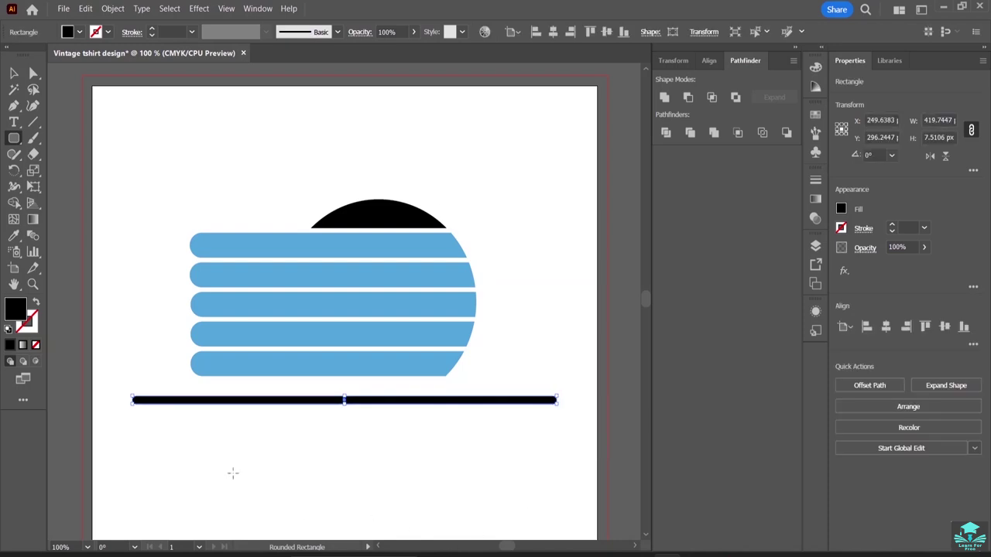
Step: Duplicate the thin black bar about 11 px below the original and fill the copy with the darkest brown swatch
click(13, 74)
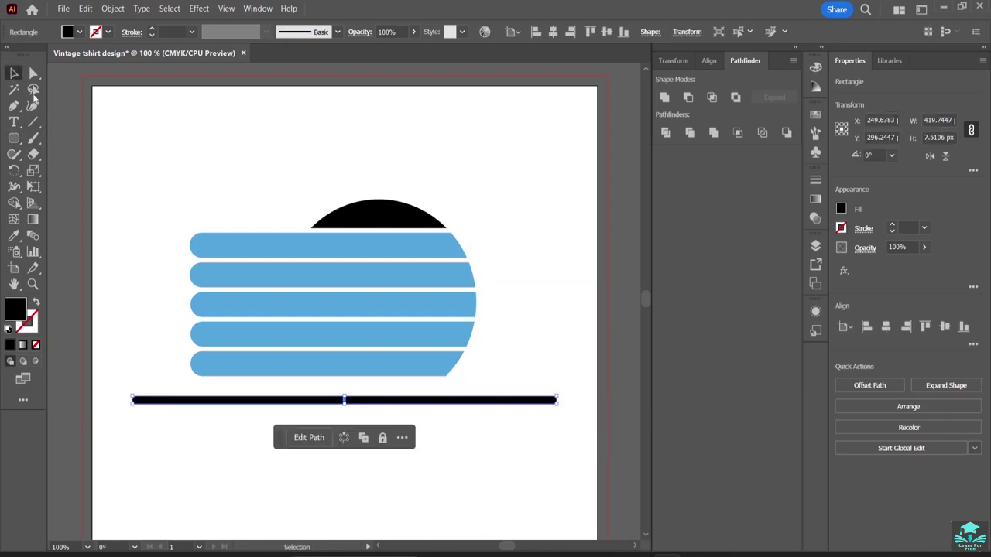
drag(377, 403, 379, 417)
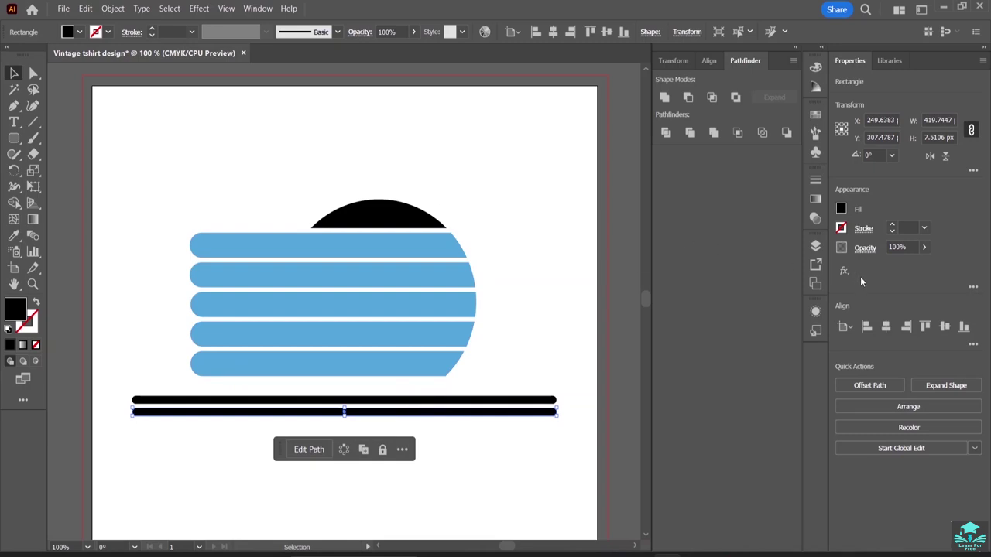
click(842, 208)
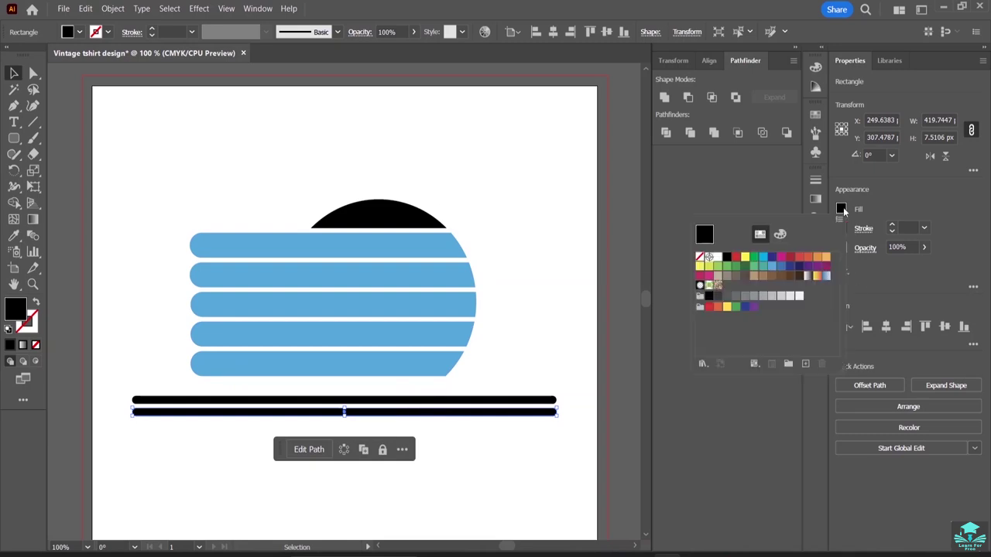
click(800, 277)
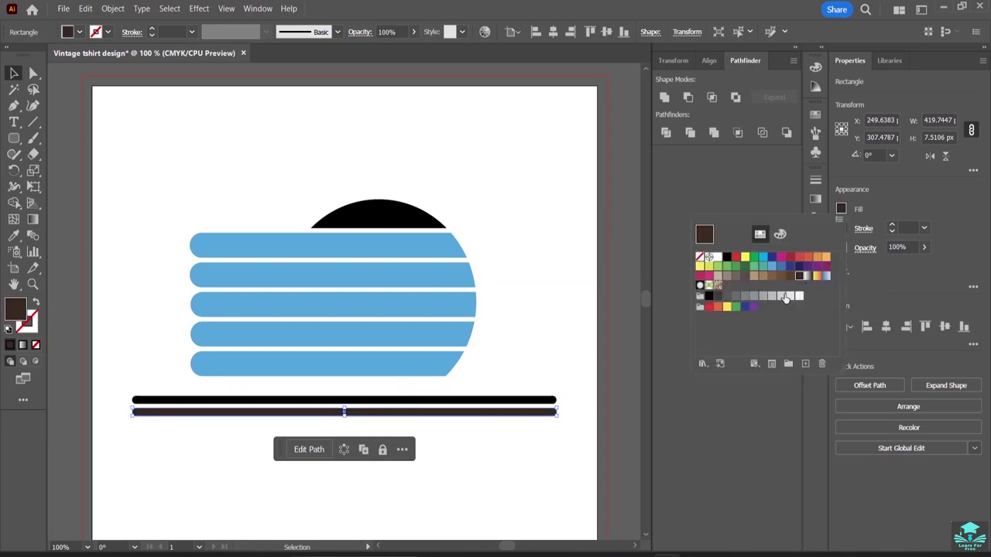
Step: Fill the upper thin black bar with the darkest brown swatch and exit isolation mode
double_click(412, 400)
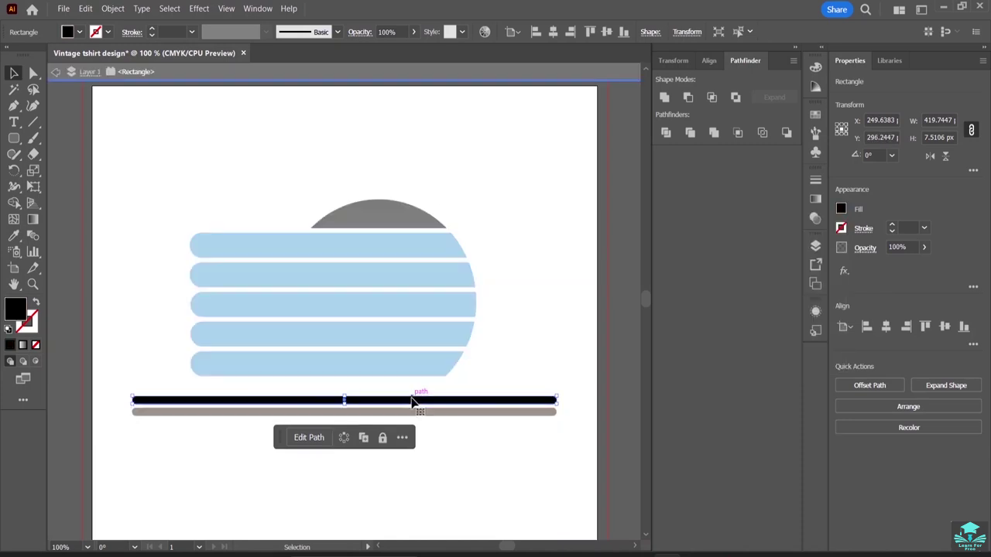
click(842, 207)
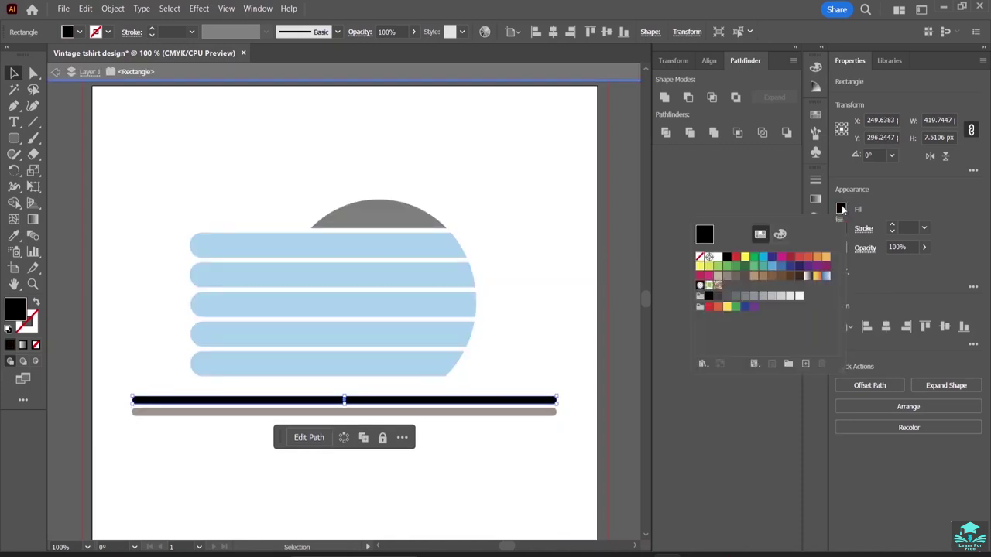
click(800, 276)
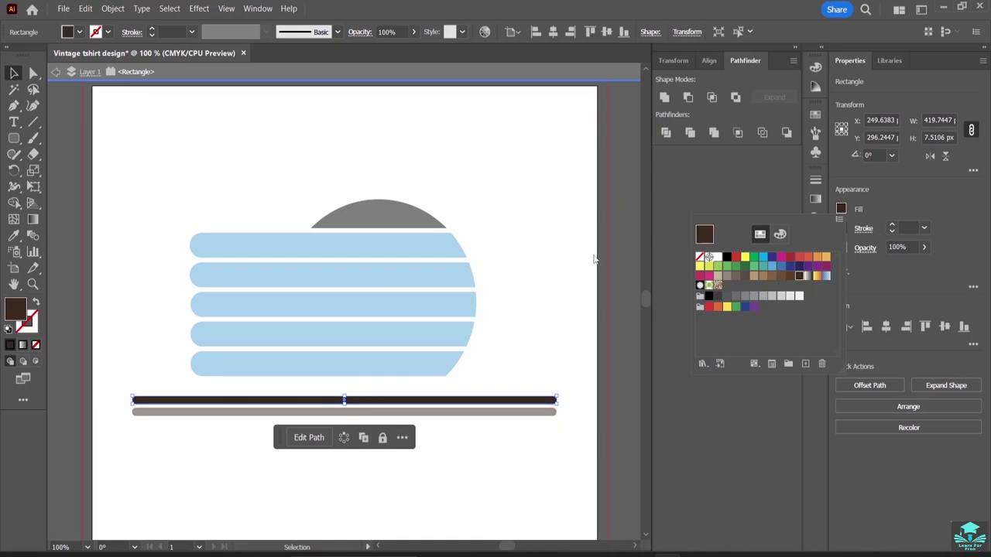
click(624, 281)
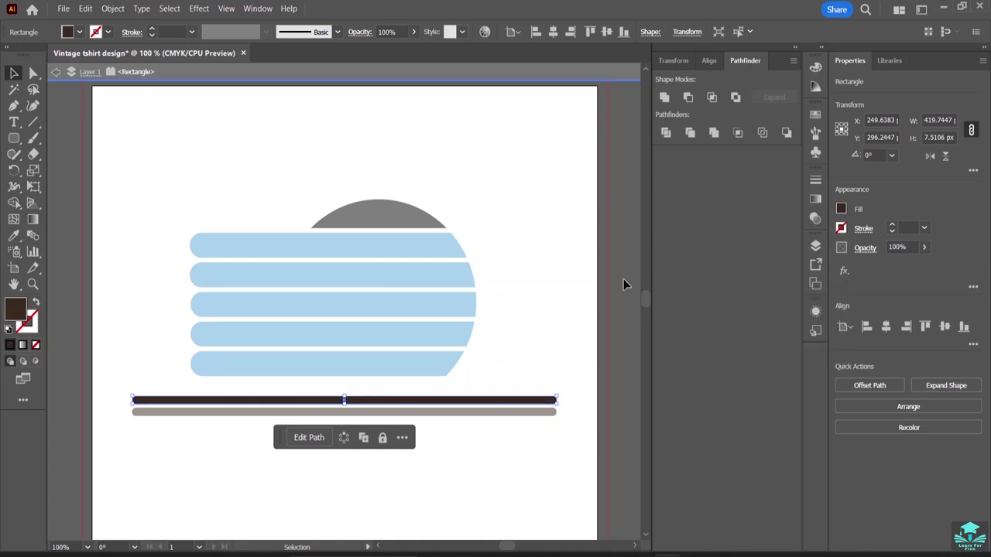
click(565, 226)
click(565, 226)
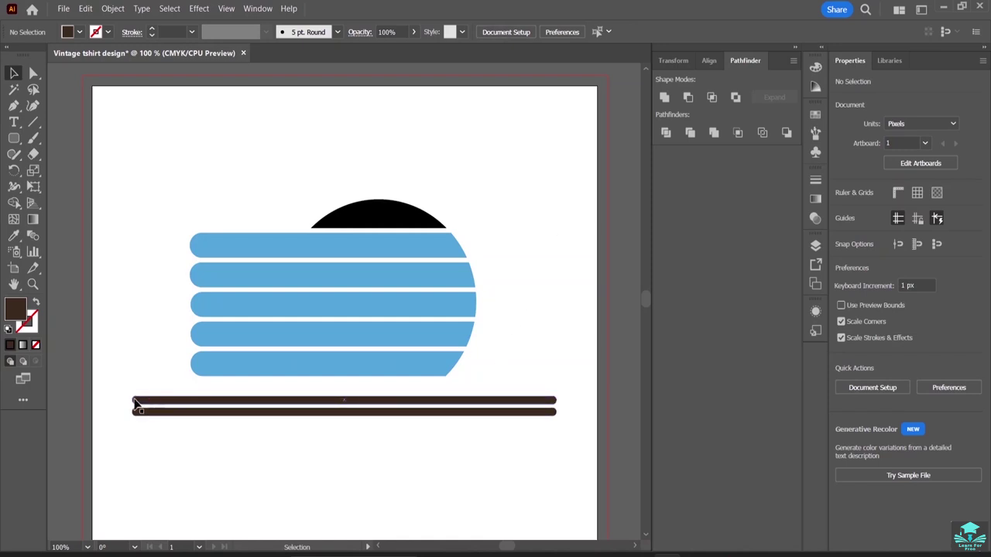
Step: Group the two thin brown bars and resize the group horizontally to about 347 px wide, extending past the striped shape on both sides
drag(145, 387, 254, 464)
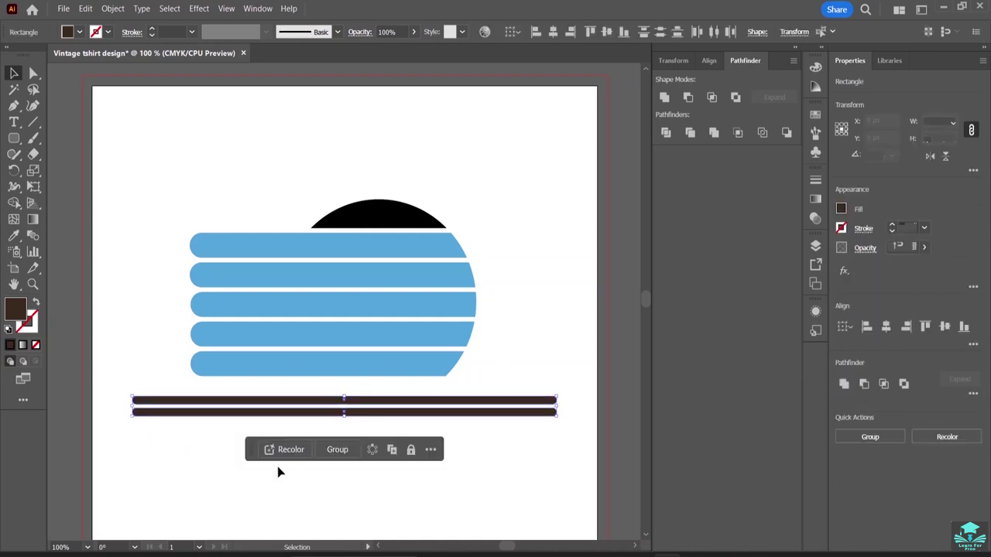
drag(413, 402, 381, 396)
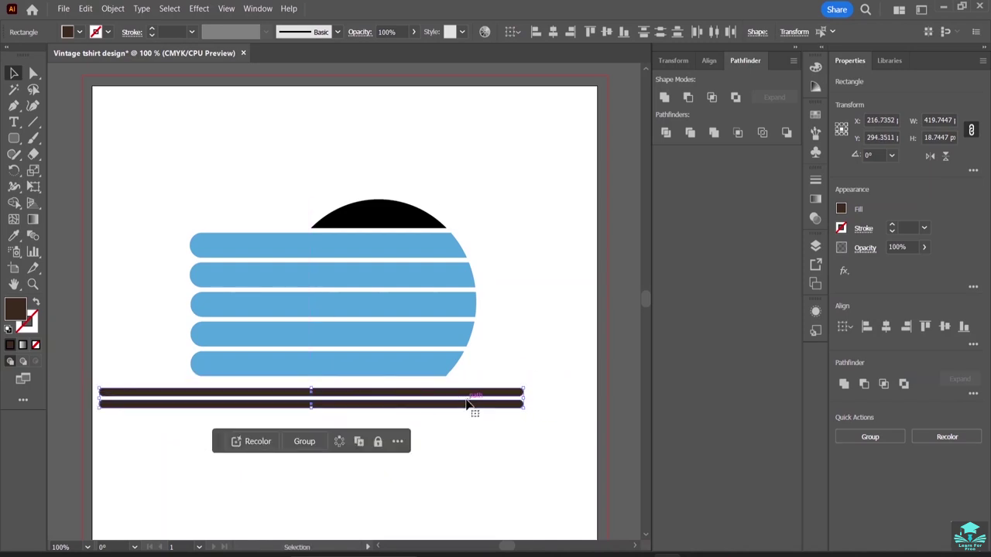
click(304, 442)
drag(99, 398, 184, 398)
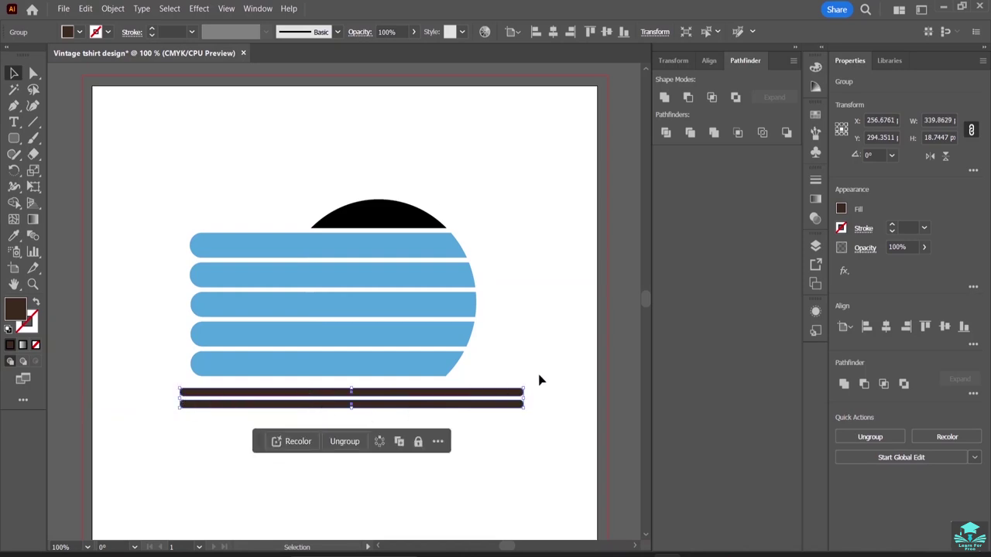
drag(525, 398, 470, 400)
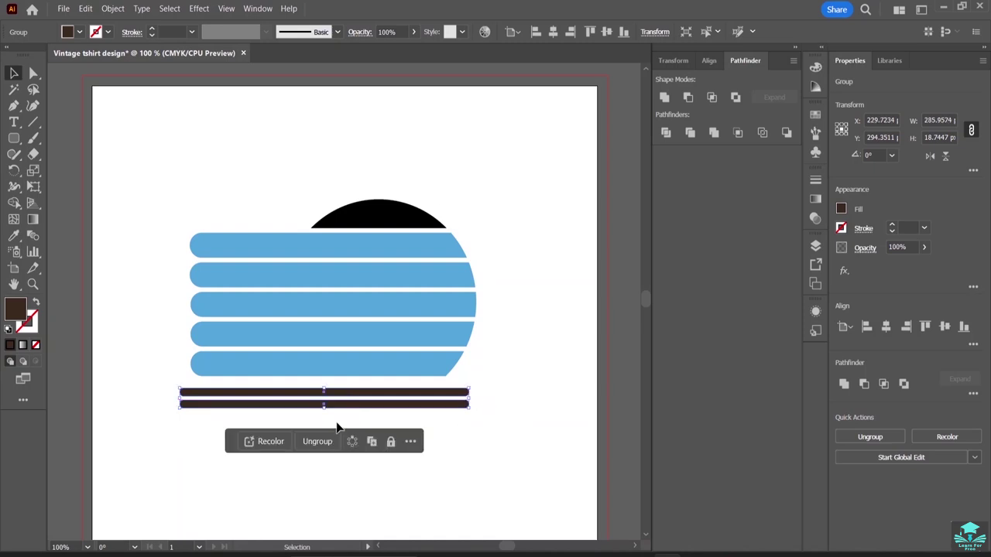
drag(177, 401, 148, 400)
drag(469, 400, 498, 400)
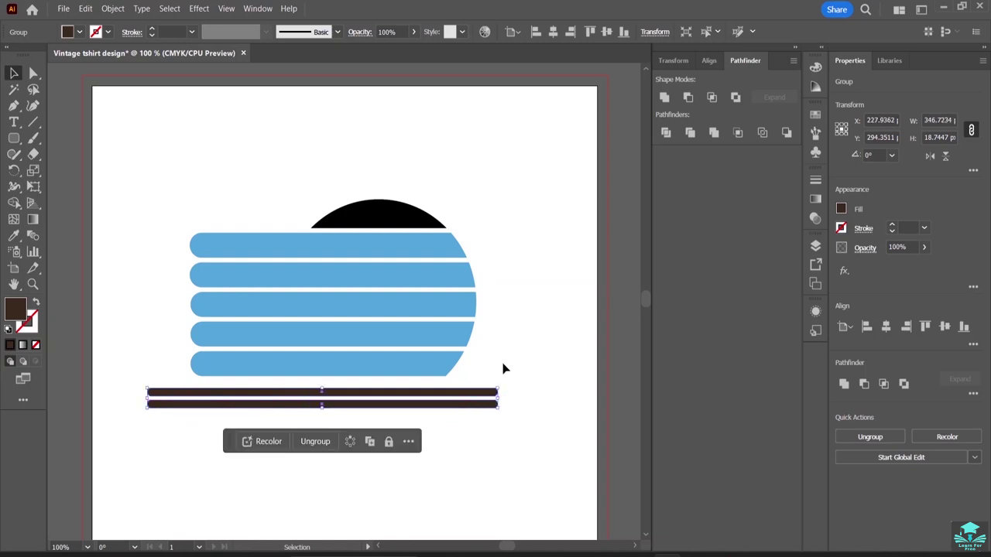
click(509, 353)
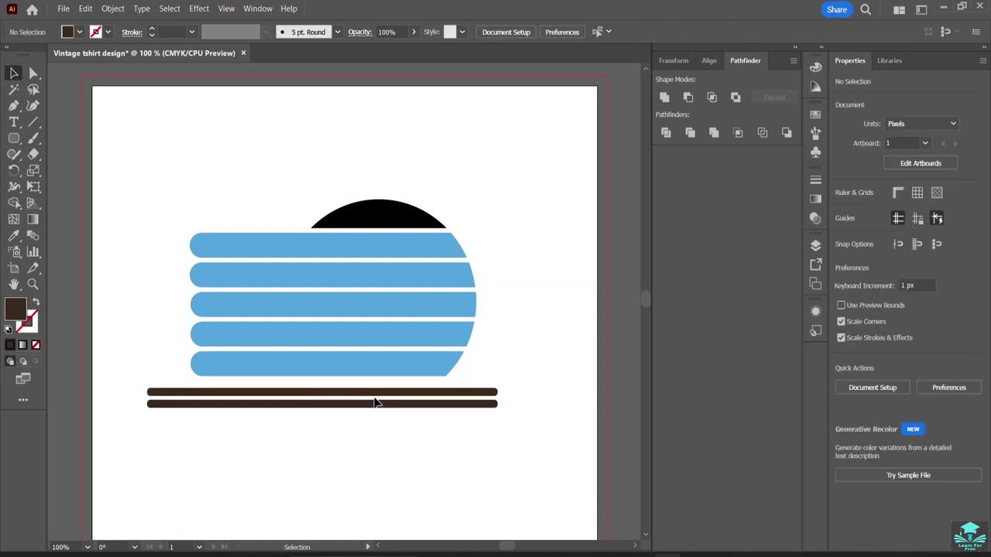
Step: Move the grouped brown bars slightly right and up until they sit just beneath the bottom blue bar
drag(374, 397, 379, 398)
click(509, 343)
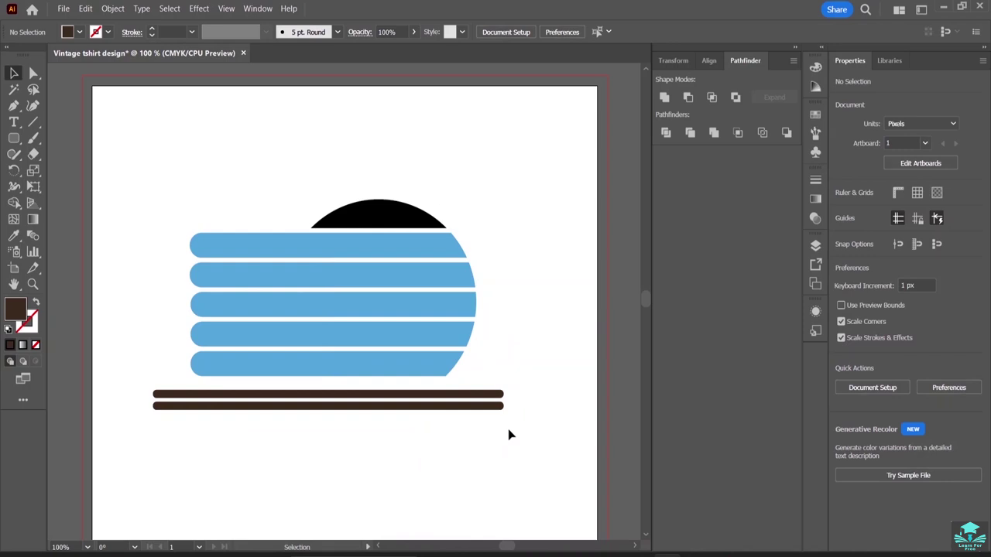
drag(442, 410, 438, 391)
click(561, 292)
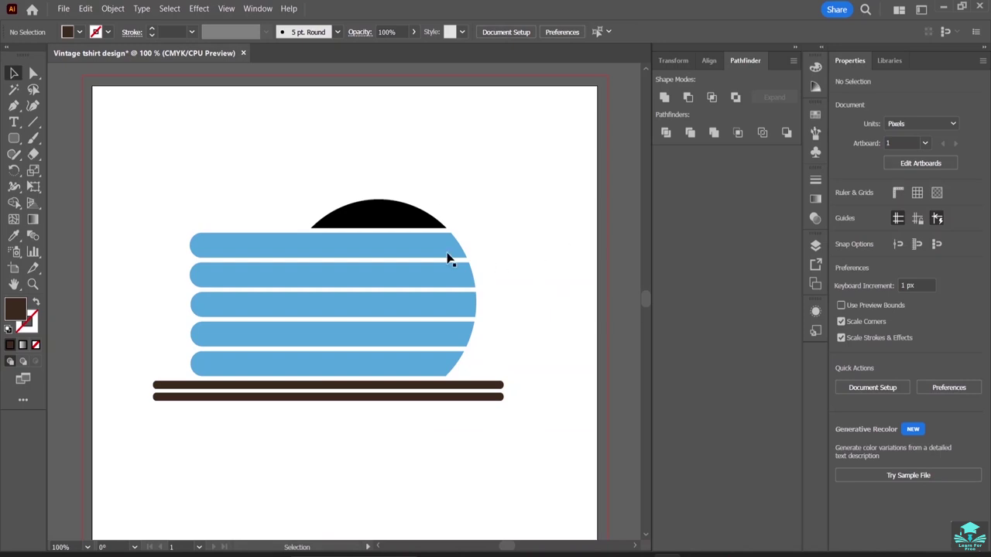
Step: Shorten the top blue bar from its left end to about 238 px wide
click(280, 258)
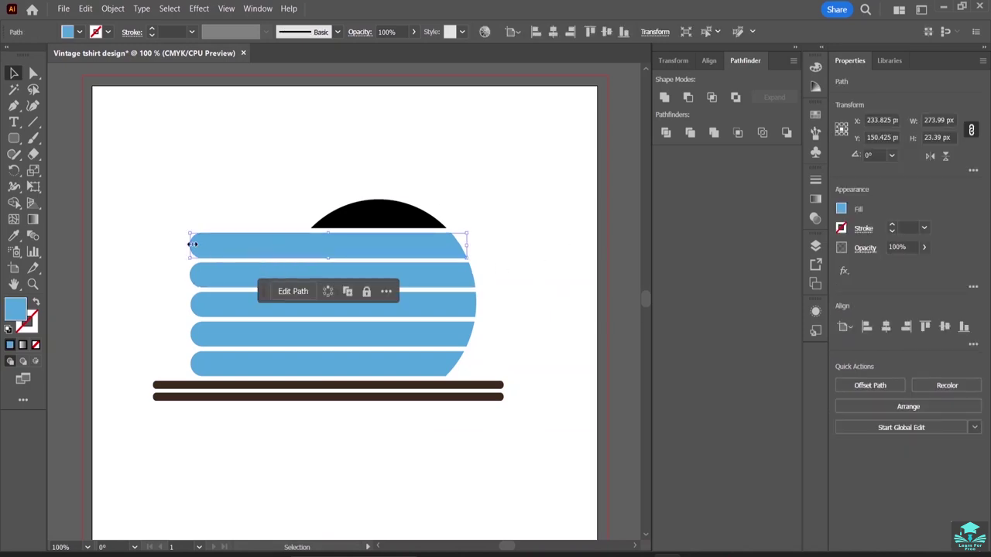
drag(190, 244, 303, 251)
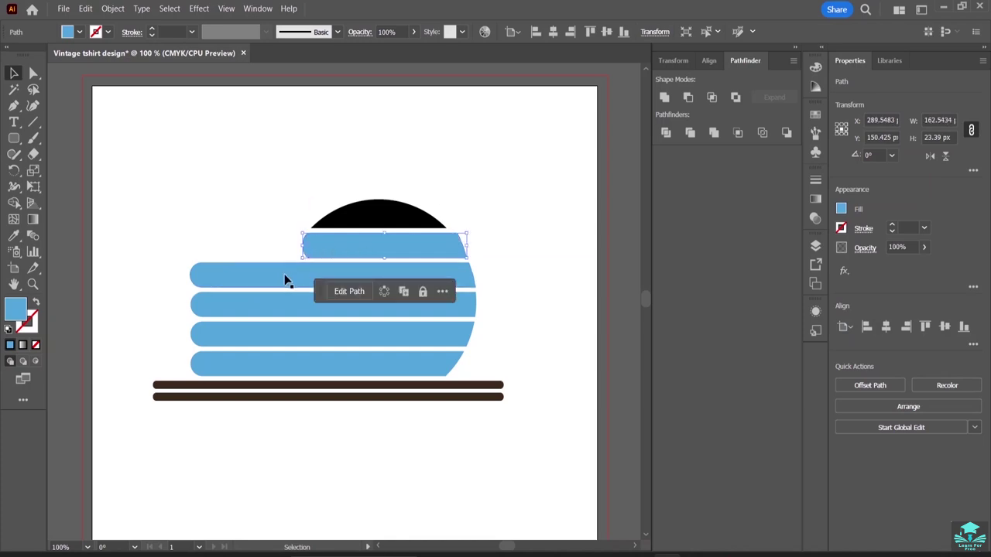
click(237, 230)
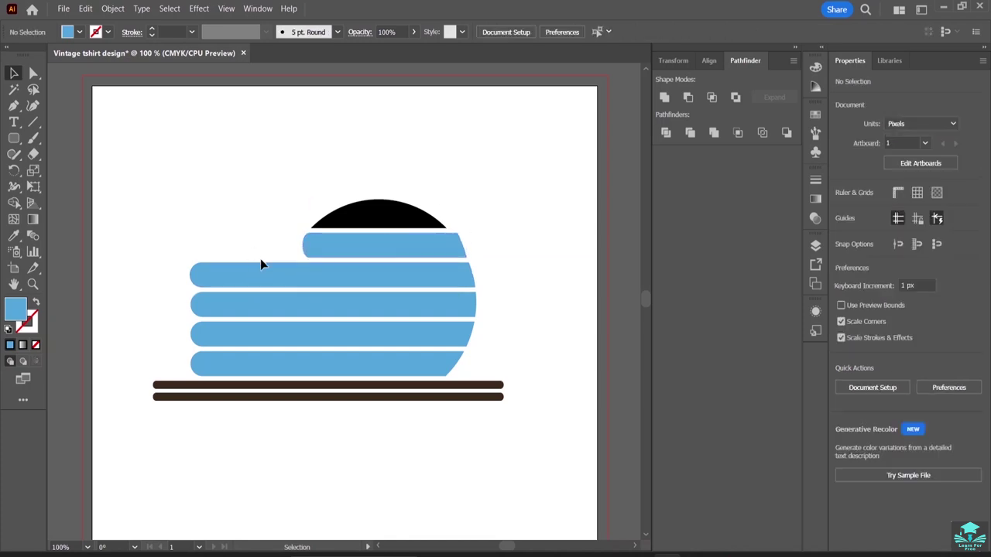
click(305, 248)
drag(309, 248, 227, 248)
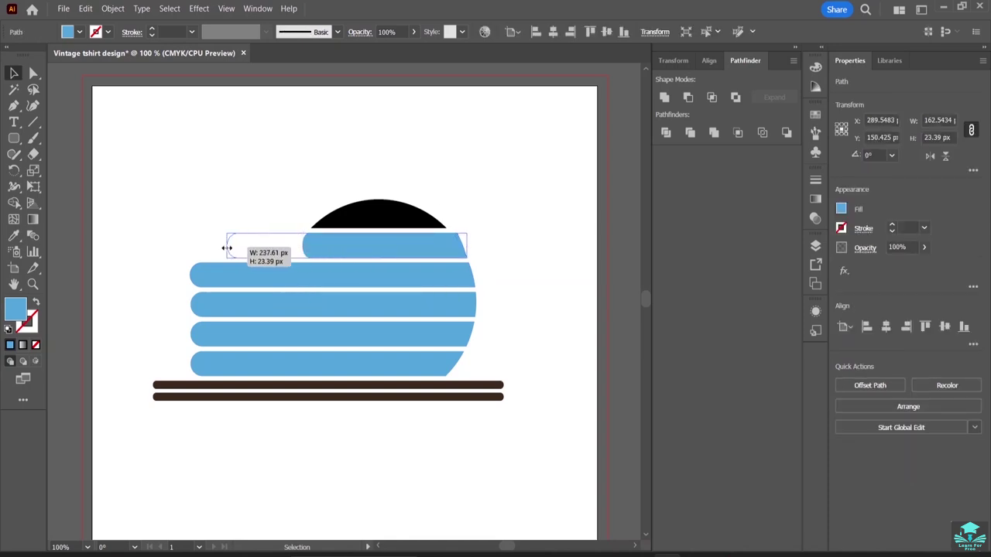
Step: Stagger the left ends of the lower four blue bars, shortening the second, fourth and fifth and slightly lengthening the third
click(191, 280)
drag(192, 279, 274, 280)
click(196, 302)
drag(196, 302, 238, 334)
click(196, 339)
click(198, 369)
drag(194, 363, 205, 365)
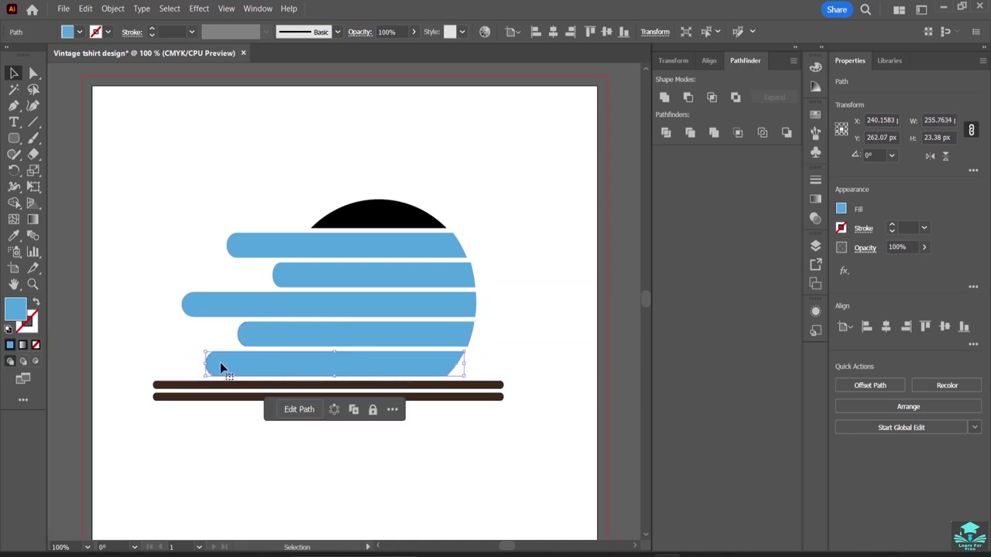
click(109, 303)
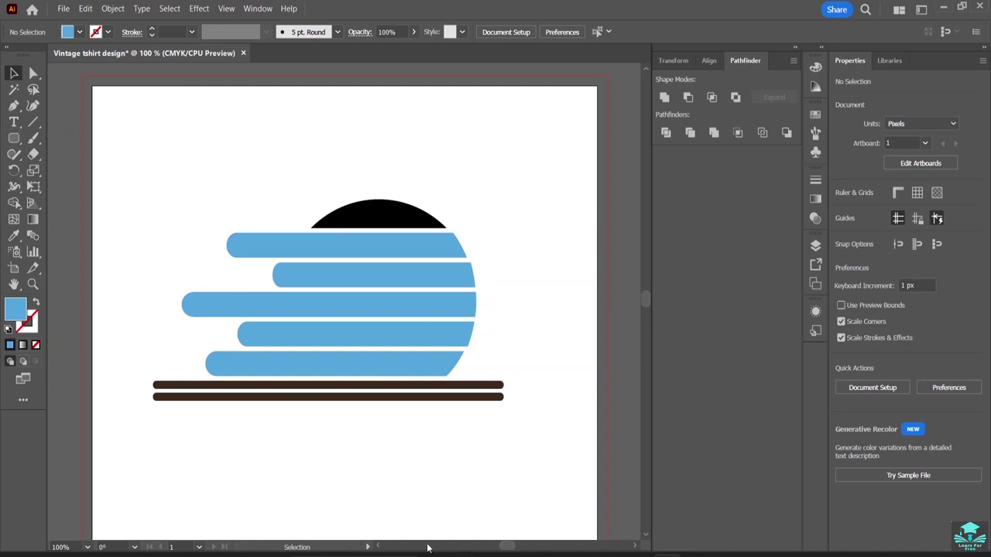
Step: Move the complete striped circle and brown bars right and slightly up, leaving free space on the artboard's left side
drag(381, 547, 385, 550)
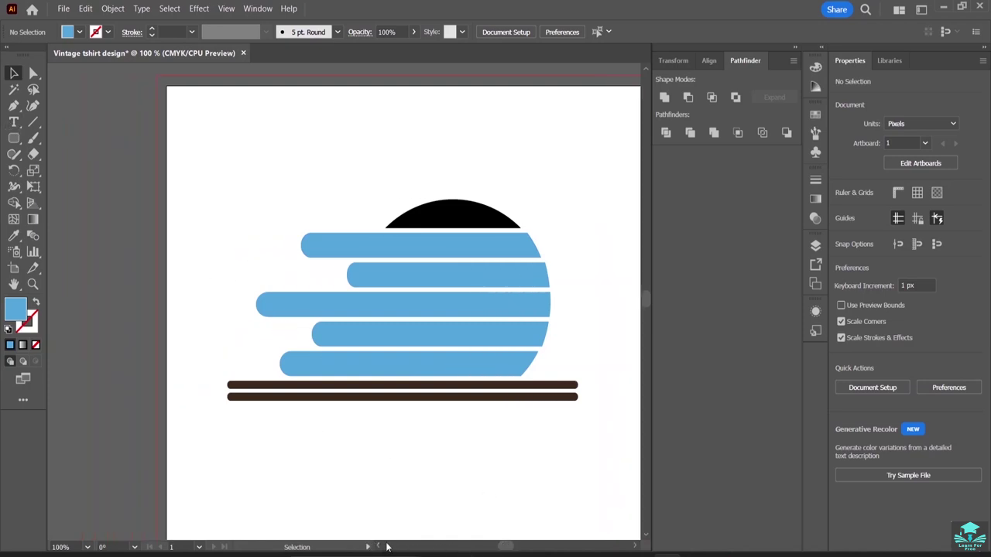
drag(381, 188, 553, 449)
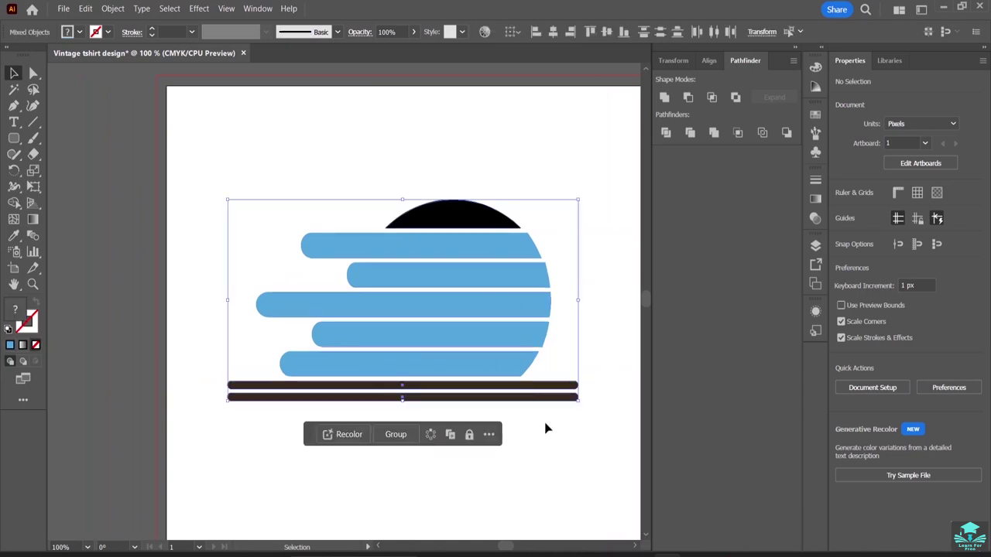
drag(480, 268, 532, 260)
click(518, 504)
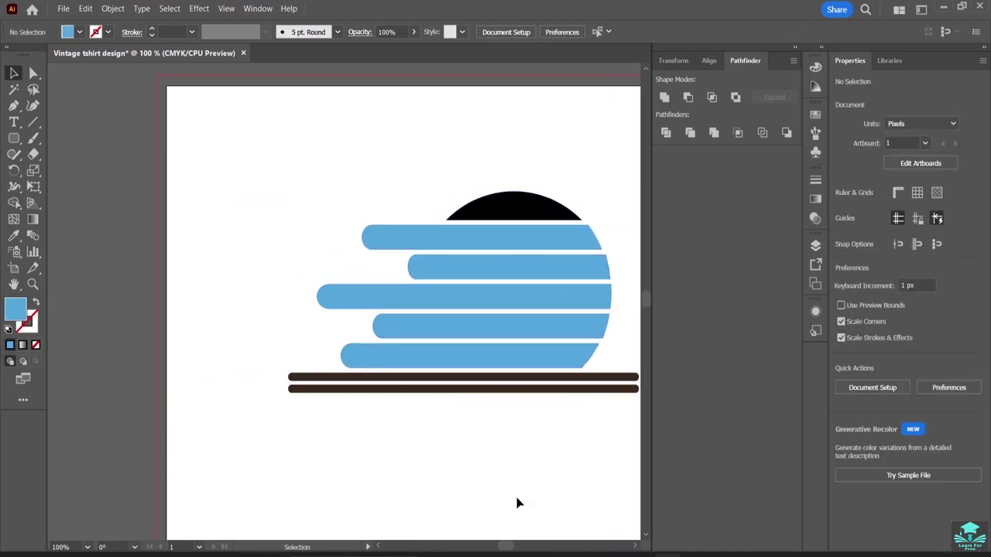
click(636, 547)
drag(358, 139, 513, 460)
click(544, 427)
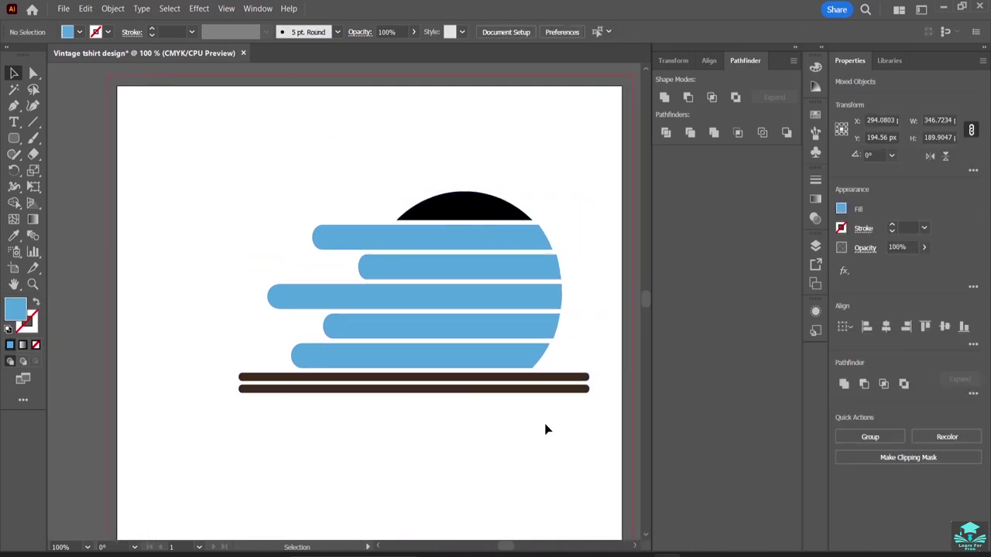
click(434, 242)
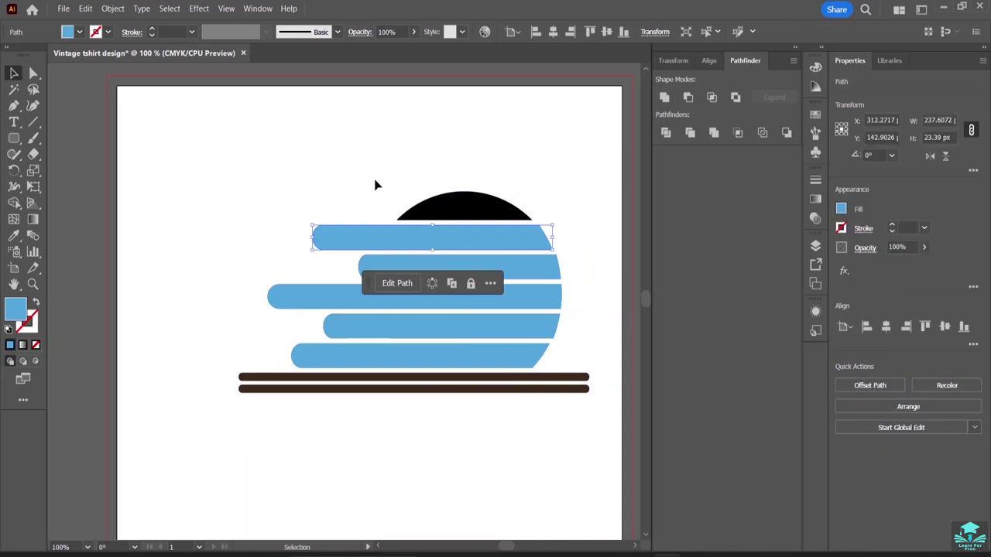
click(374, 185)
click(436, 206)
click(405, 191)
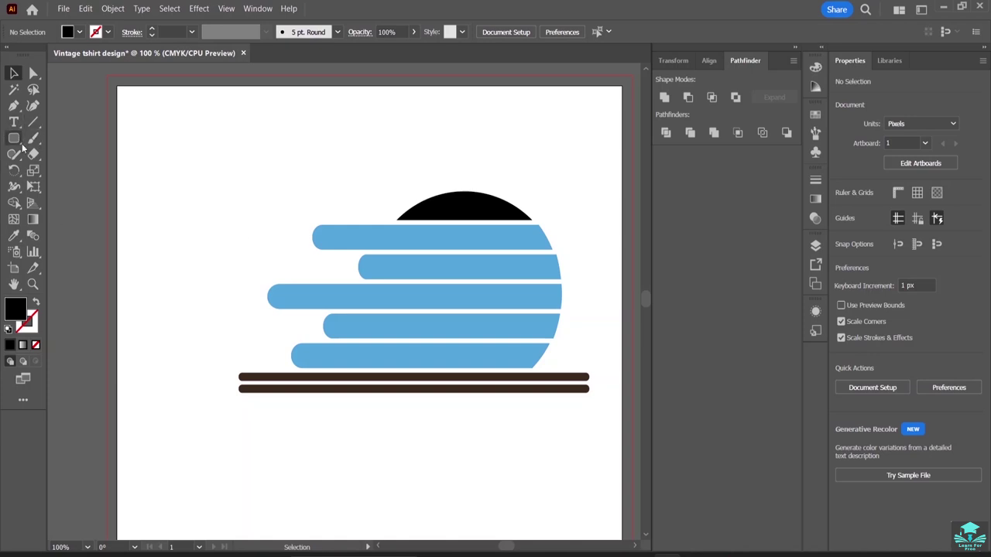
Step: Add the point text "BRADY TOM" at the artboard's upper left and scale it to about 31 pt
click(13, 122)
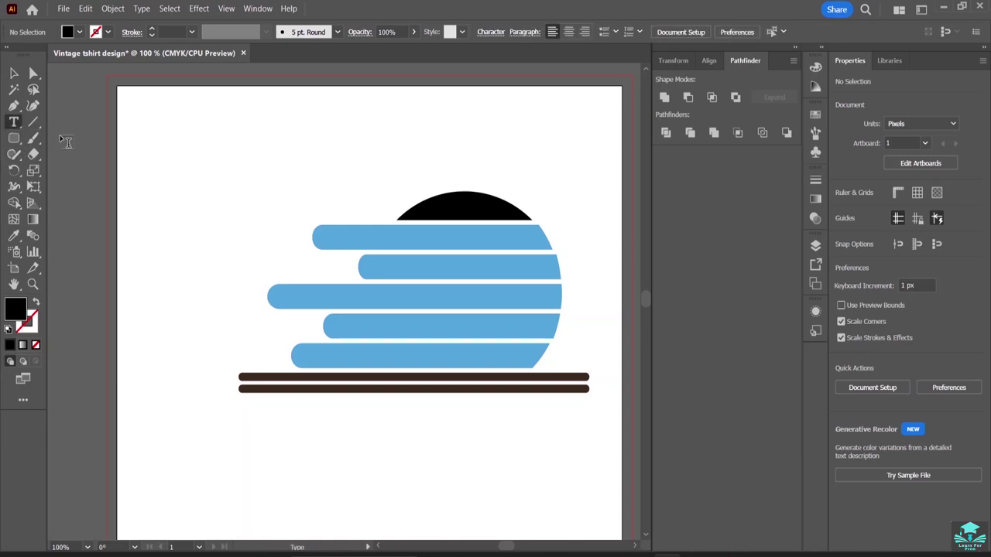
click(154, 216)
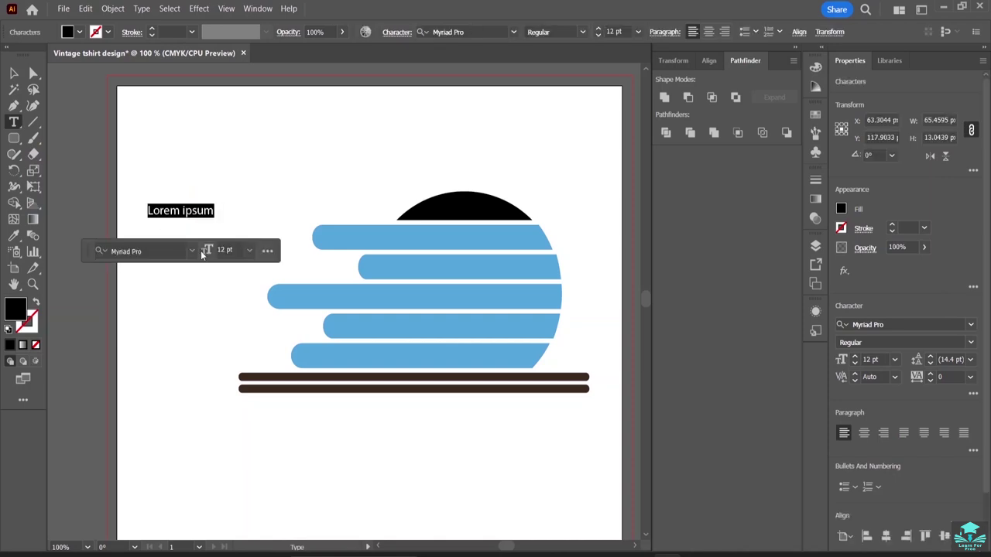
key(BackSpace)
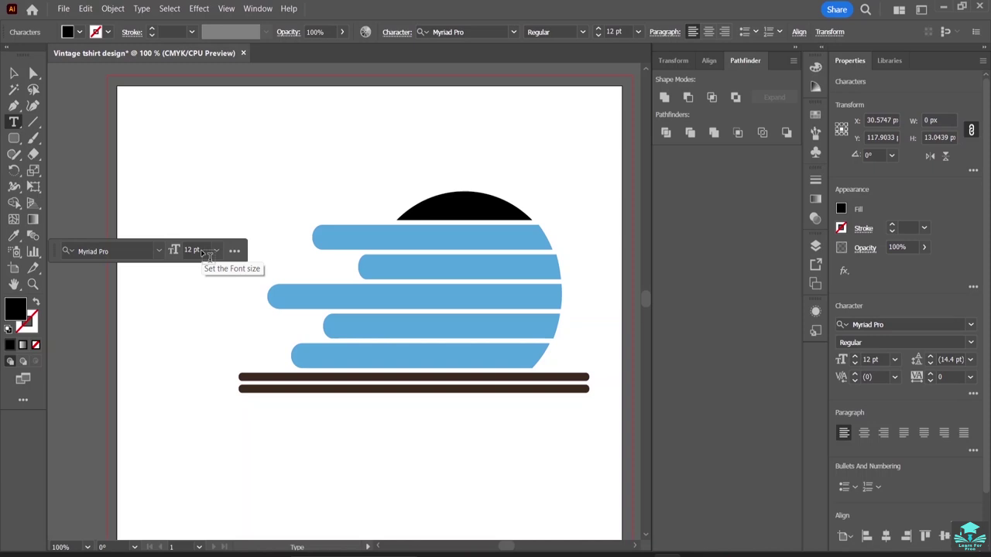
text(BRADY )
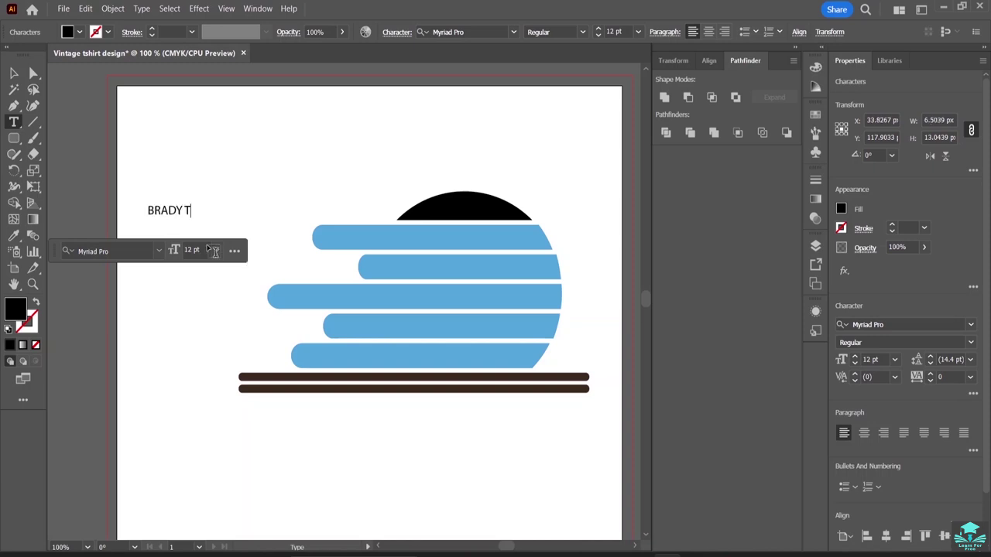
text(TOM)
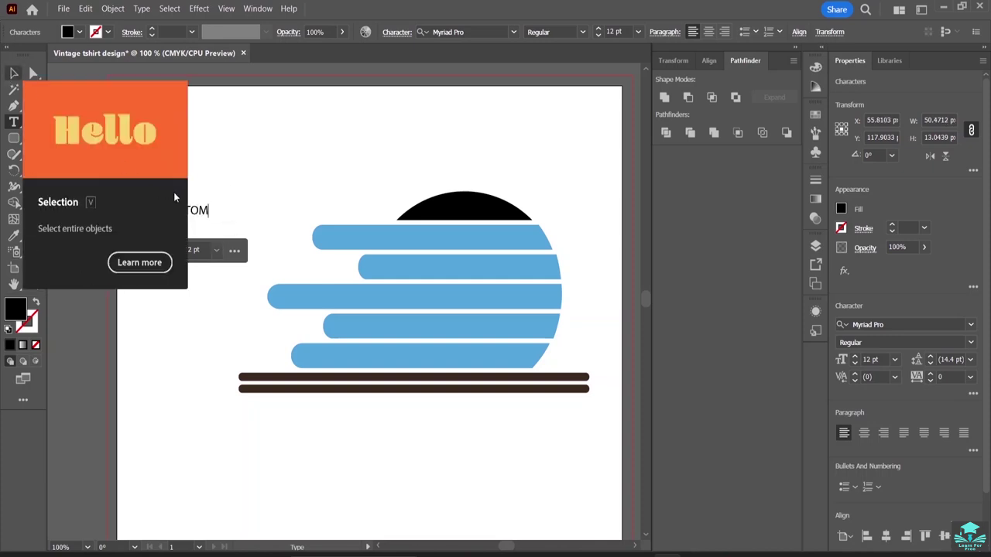
click(13, 74)
drag(209, 211, 298, 264)
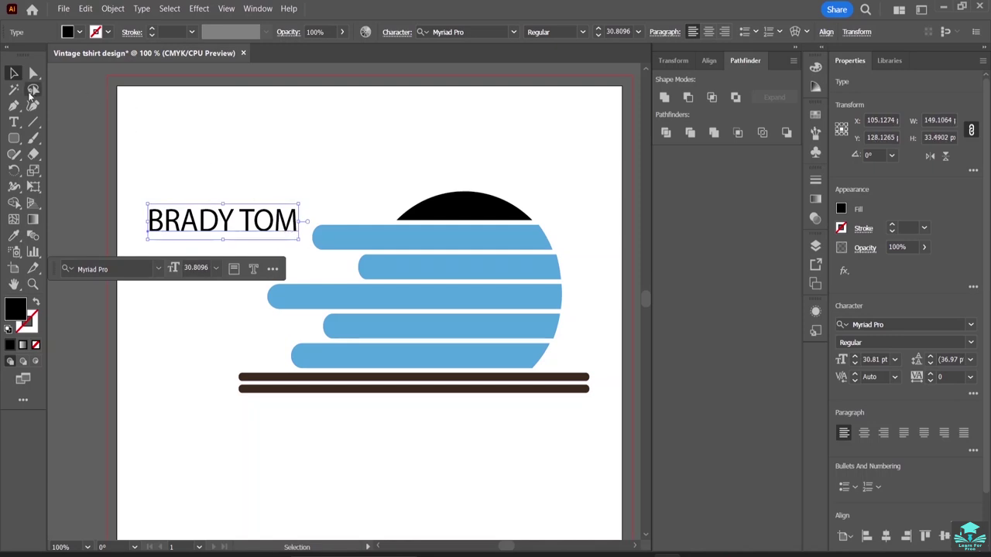
Step: Set the "BRADY TOM" text in the Elephant Regular font and enlarge it slightly to about 31.1 pt
click(13, 125)
drag(293, 218, 145, 221)
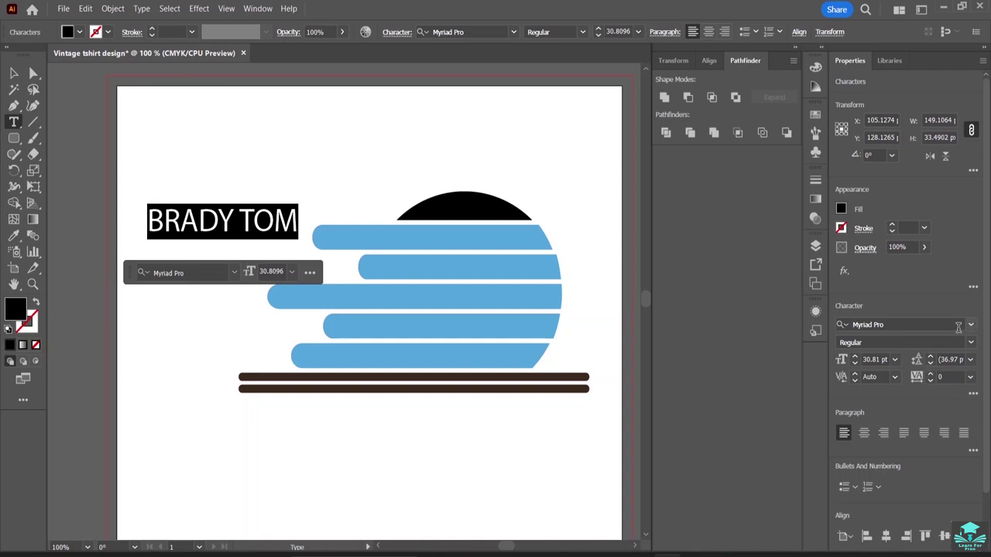
click(971, 324)
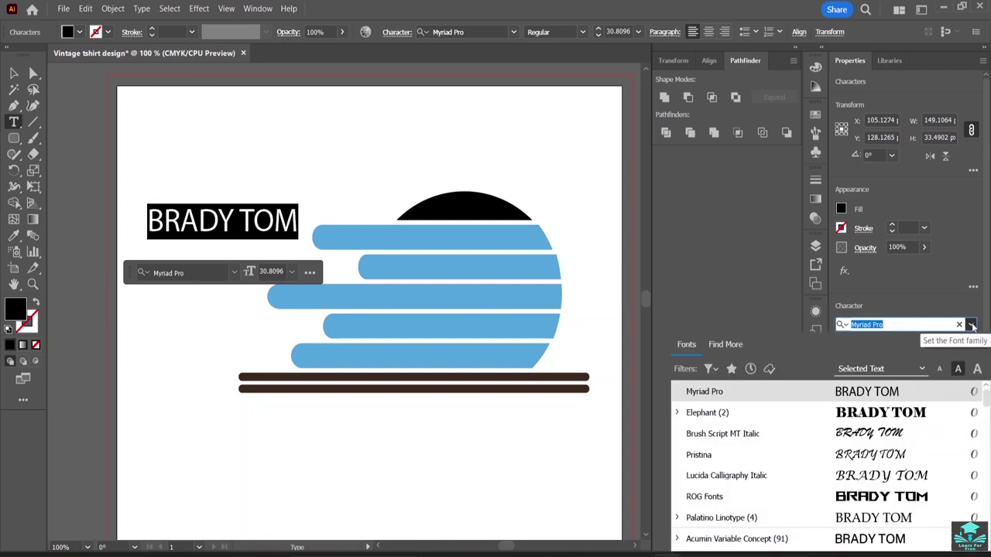
click(922, 419)
click(14, 73)
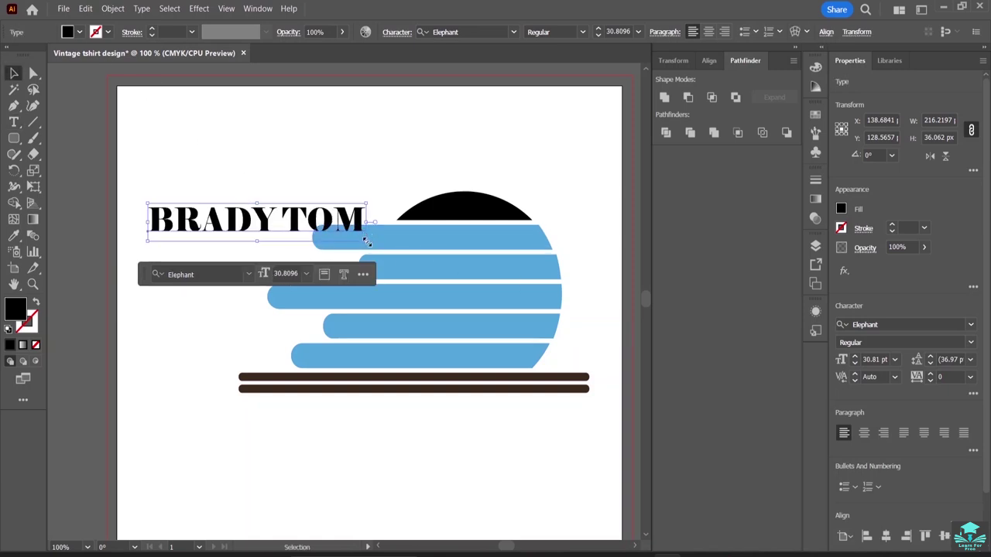
mouse_move(258, 241)
mouse_down()
mouse_move(261, 229)
mouse_move(259, 242)
mouse_up()
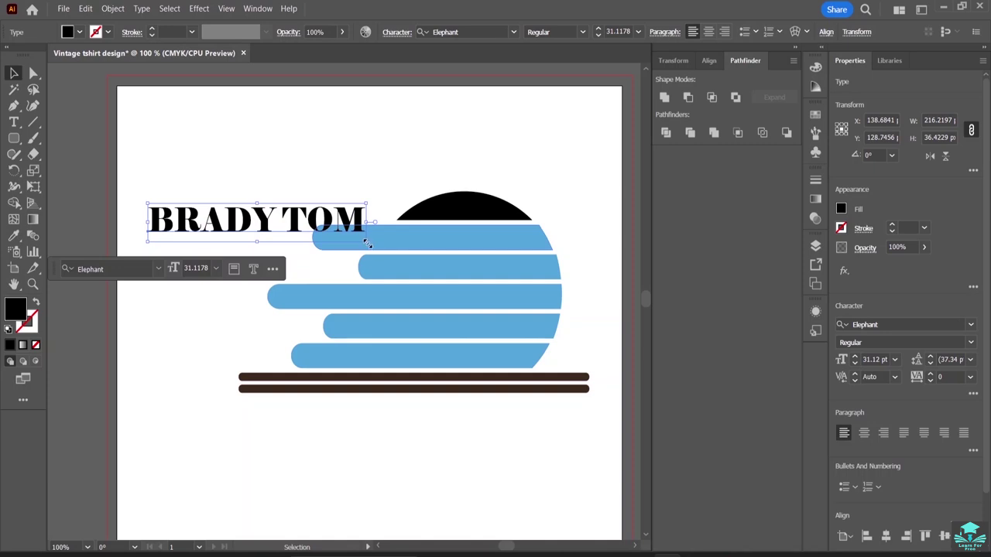
Step: Scale the "BRADY TOM" text down to about 23.3 pt and place it directly left of the top blue bar
drag(367, 244, 358, 232)
click(238, 188)
drag(239, 223, 240, 237)
click(338, 157)
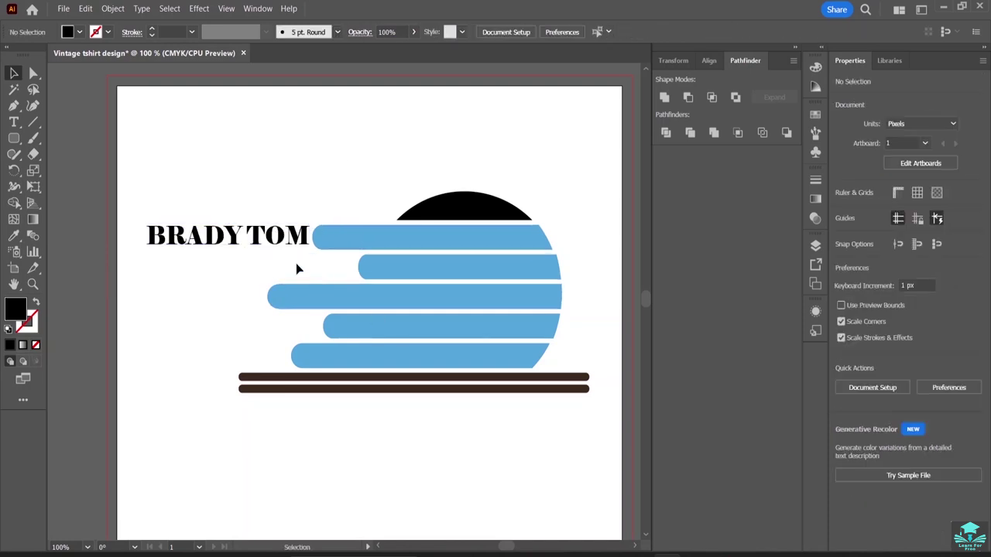
Step: Duplicate the "BRADY TOM" text in front of each of the four lower blue bars, ending at each bar's rounded left end
drag(229, 238, 272, 266)
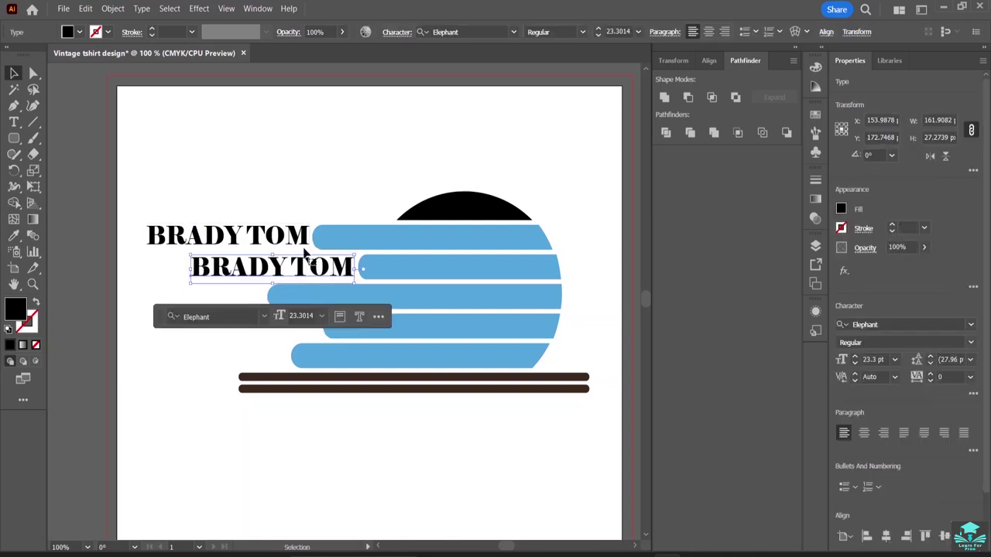
click(14, 121)
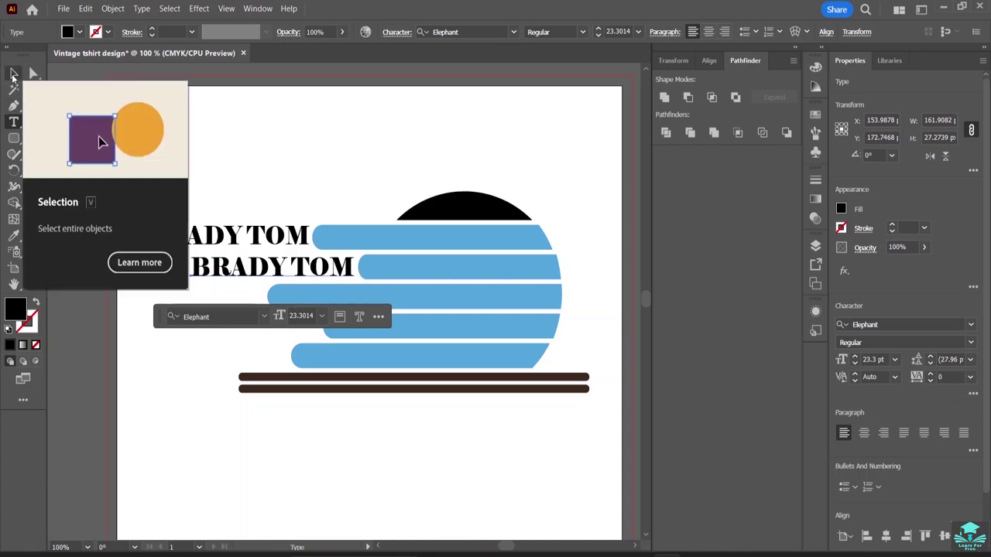
click(14, 74)
drag(246, 272, 208, 357)
Step: Replace the text in front of the second blue bar with "VINTAGE"
key(t)
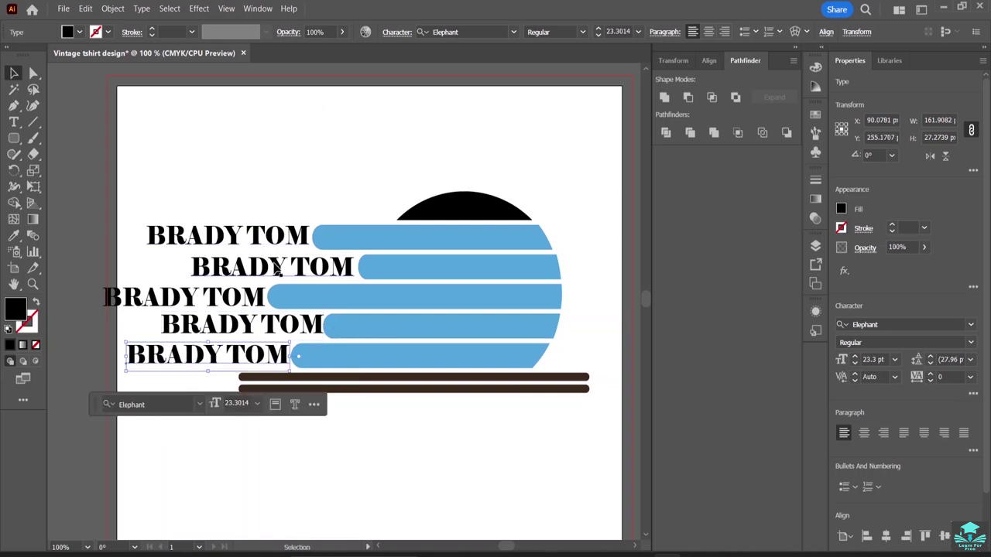
click(272, 266)
click(342, 268)
click(354, 267)
key(BackSpace)
key(BackSpace)
key(BackSpace)
key(BackSpace)
key(BackSpace)
key(BackSpace)
key(BackSpace)
key(BackSpace)
key(BackSpace)
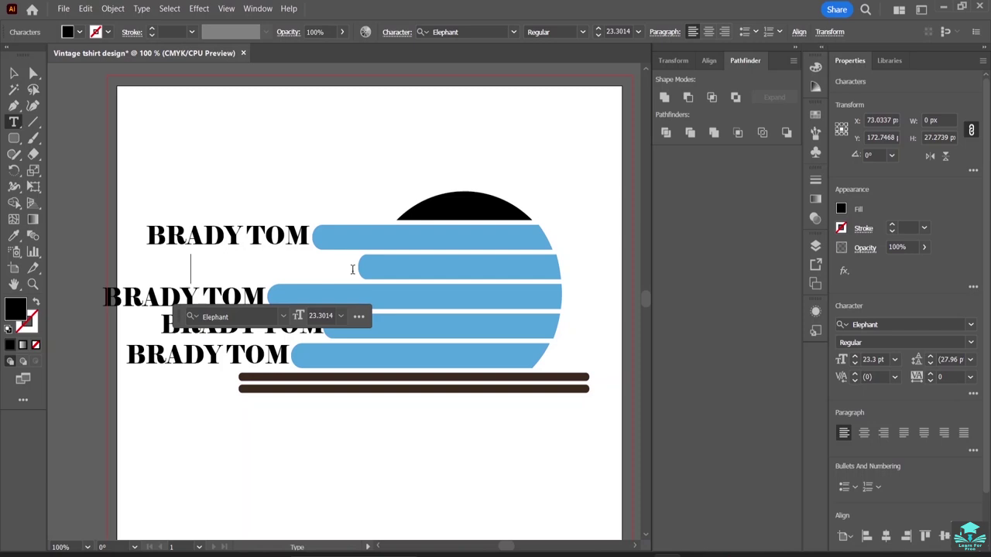
text(VINTAGE)
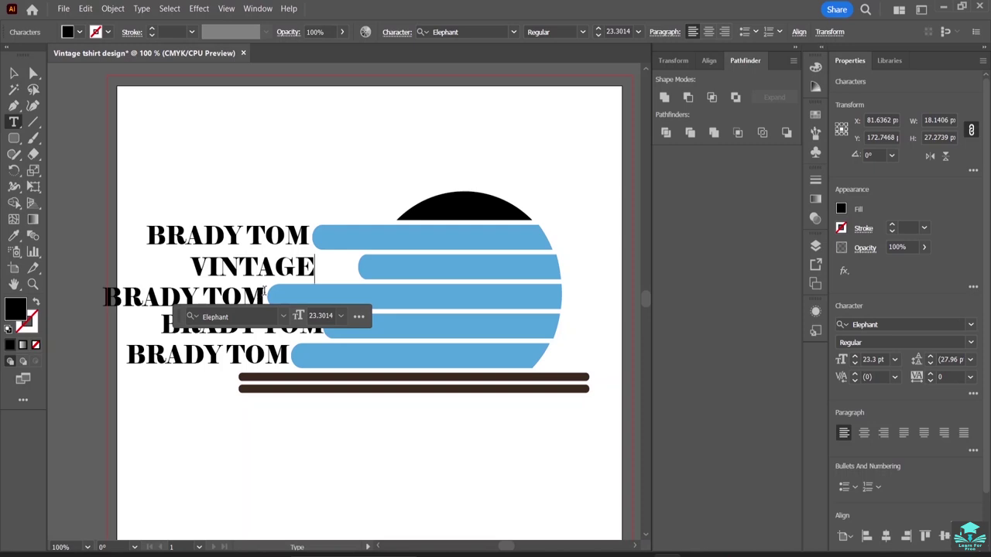
Step: Replace the text in front of the third blue bar with "1954"
click(279, 323)
key(BackSpace)
key(BackSpace)
key(BackSpace)
key(BackSpace)
key(BackSpace)
key(BackSpace)
key(BackSpace)
key(BackSpace)
key(BackSpace)
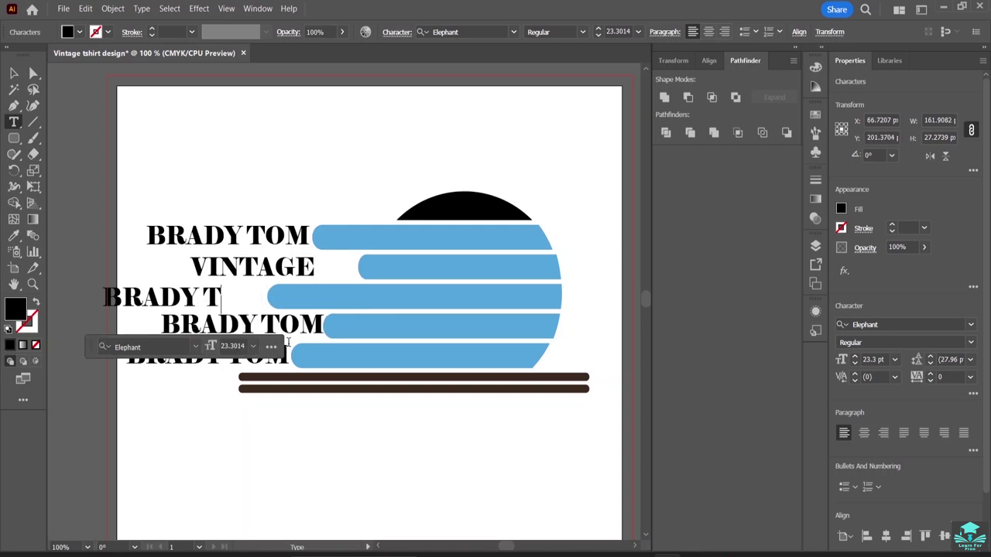
text(1954)
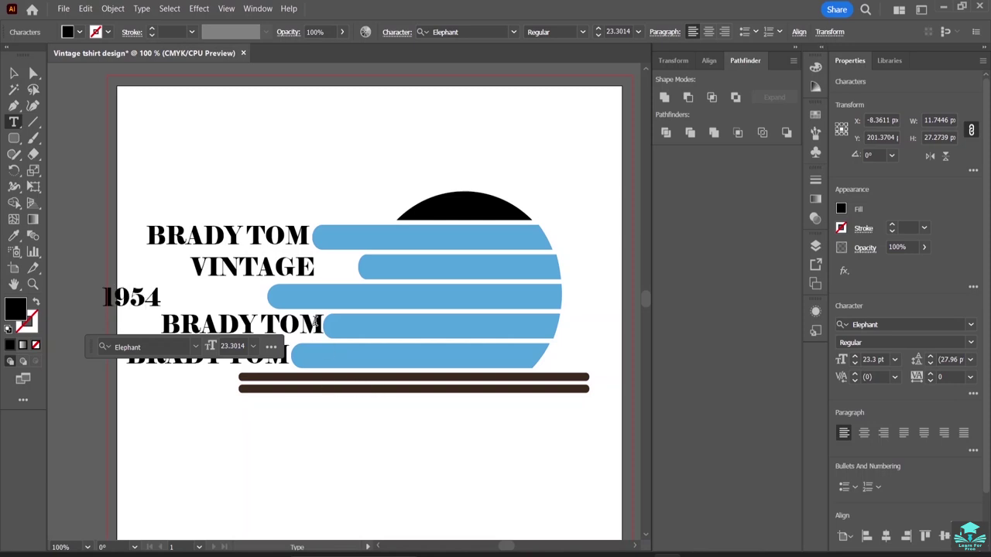
Step: Replace the text in front of the fourth blue bar with "WEST LONDON"
drag(320, 324, 162, 325)
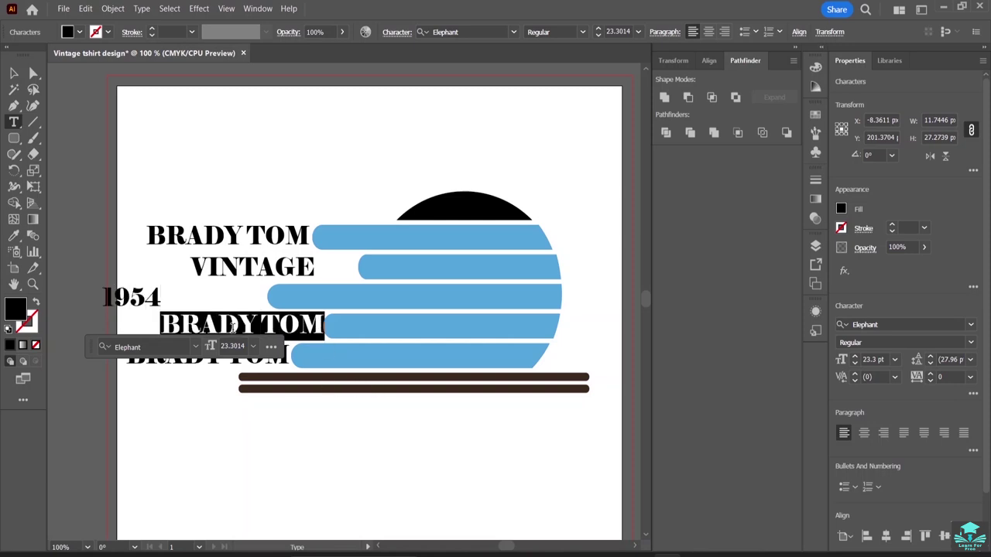
key(BackSpace)
text(WE)
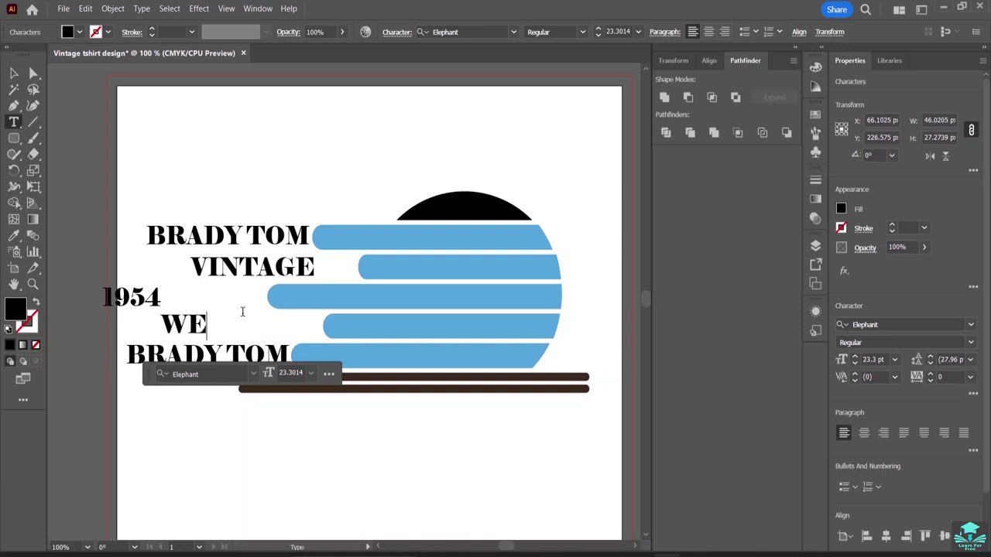
text(ST LONDON)
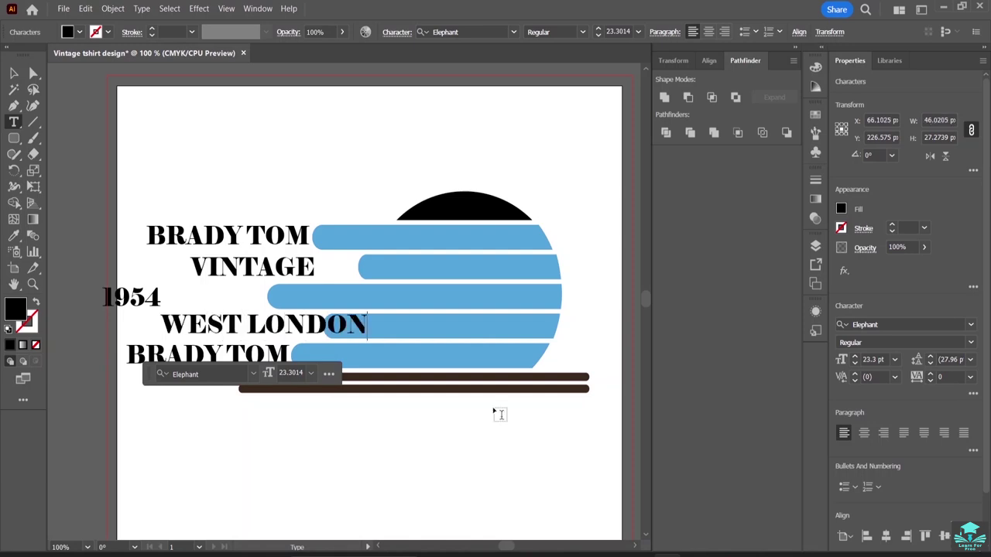
Step: Replace the text in front of the fifth blue bar with "DERBY"
click(289, 352)
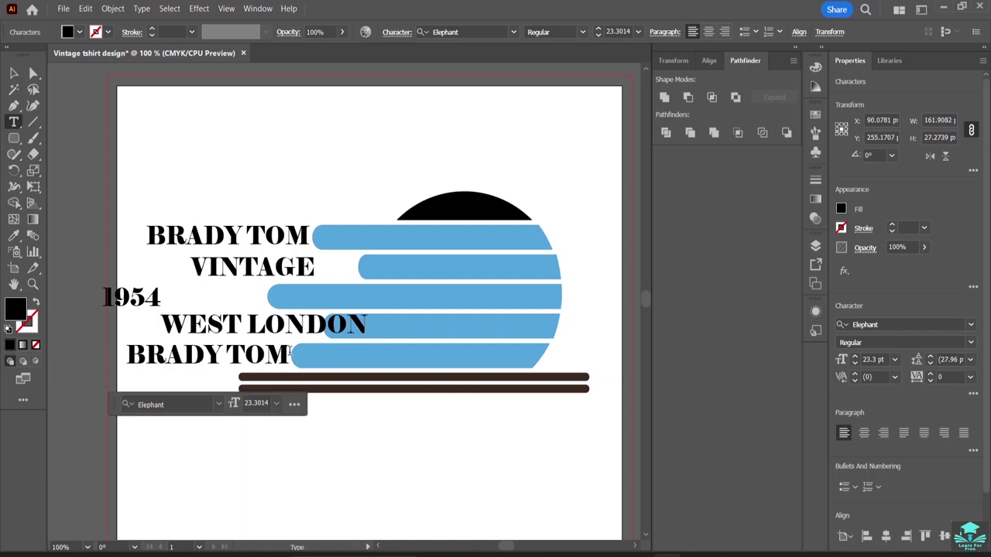
key(BackSpace)
key(BackSpace)
key(BackSpace)
key(BackSpace)
key(BackSpace)
key(BackSpace)
key(BackSpace)
key(BackSpace)
key(BackSpace)
text(DE)
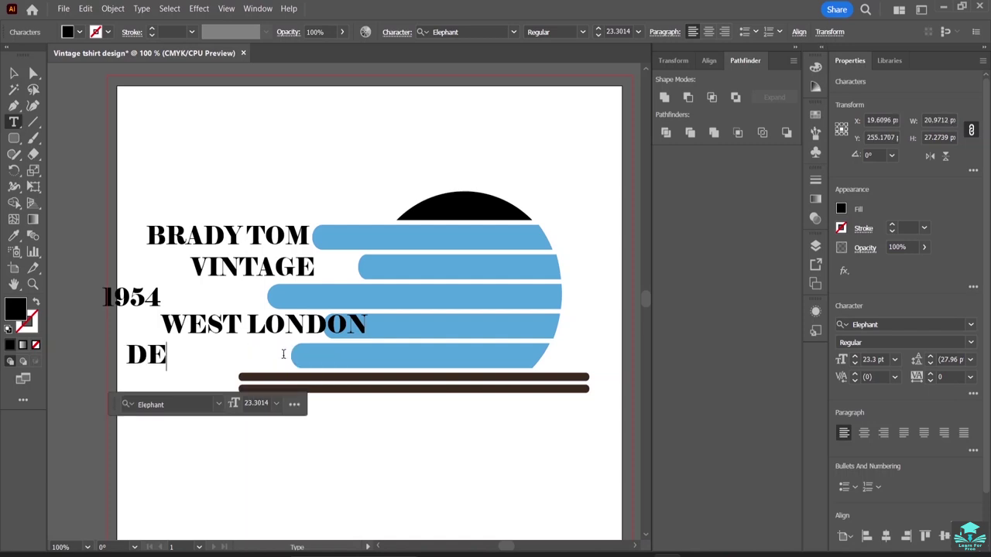
text(RBY)
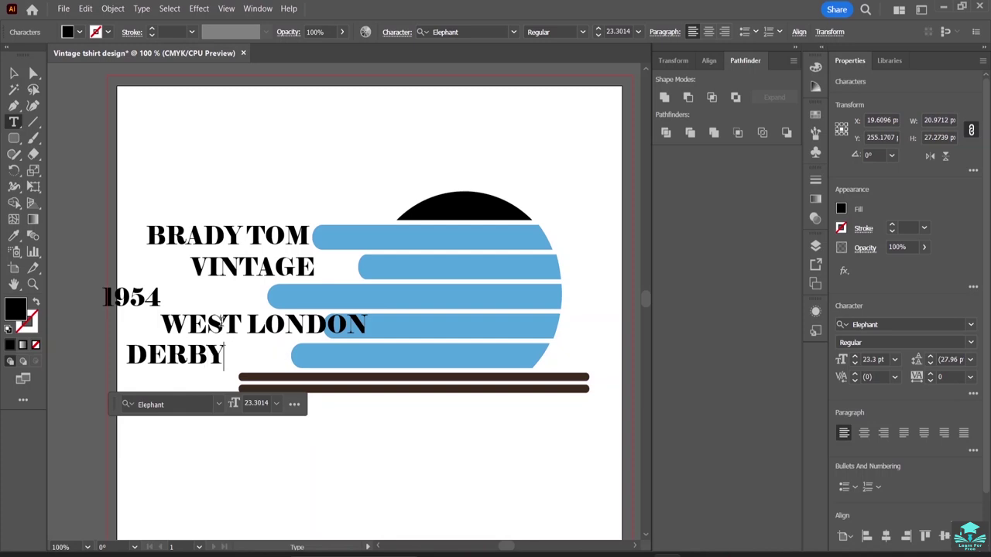
Step: Move "DERBY" right against the fifth bar, then narrow "WEST LONDON" and fit it against the fourth bar's left end
click(13, 72)
drag(184, 358, 215, 332)
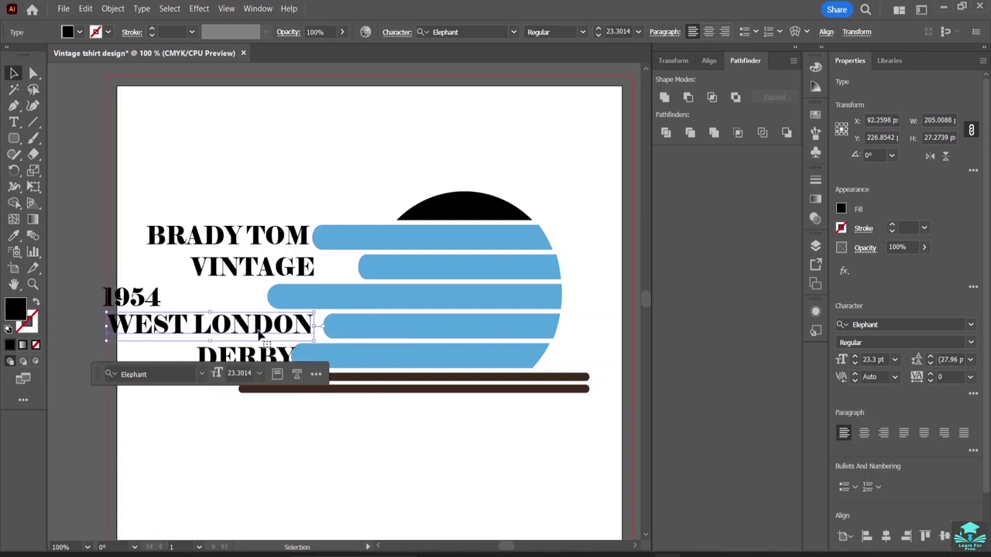
drag(107, 326, 127, 326)
drag(222, 328, 228, 328)
Step: Move "1954" right against the third bar and "VINTAGE" right against the second bar
double_click(147, 301)
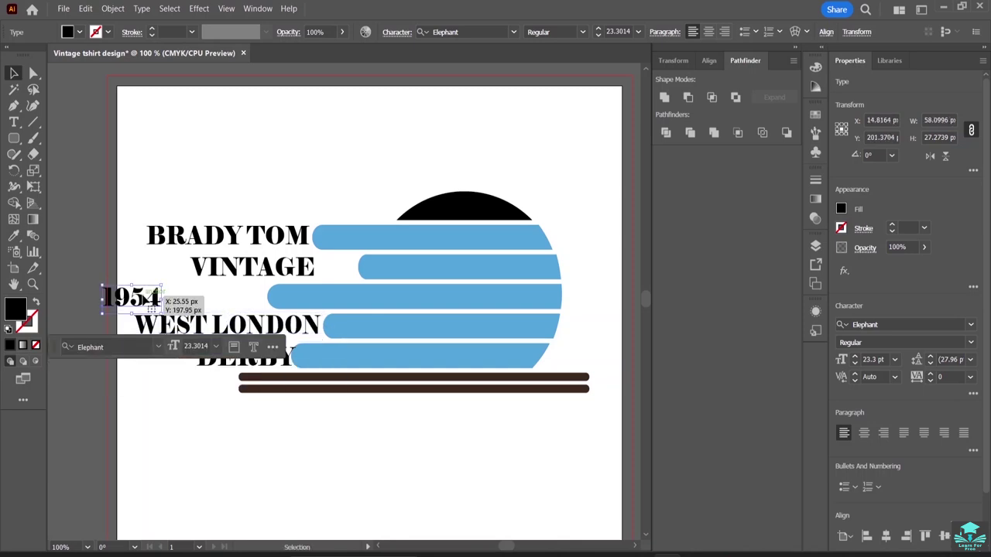
key(Escape)
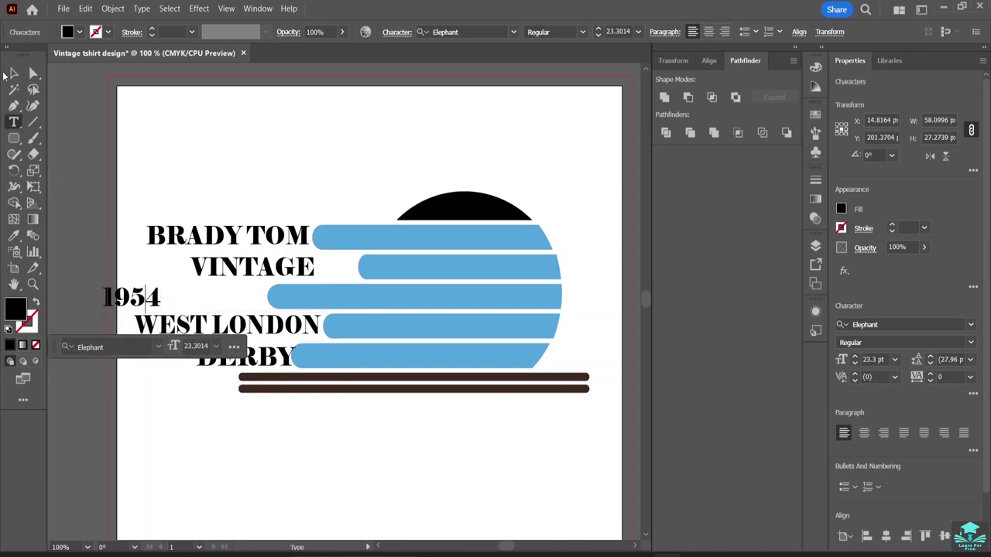
drag(151, 298, 253, 294)
key(t)
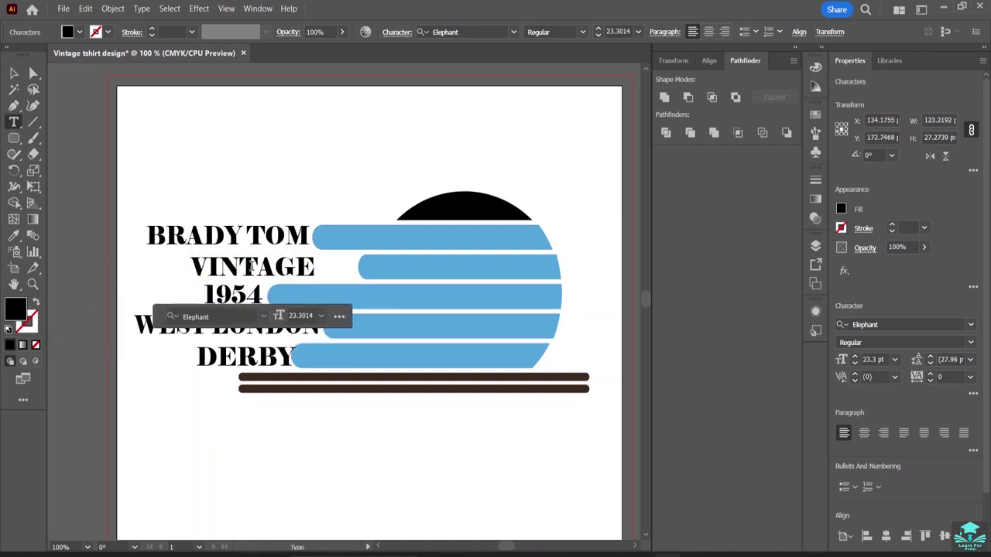
key(v)
drag(283, 266, 313, 267)
Step: Add an extra space between "BRADY" and "TOM" and shift the text left so it clears the top bar
click(222, 235)
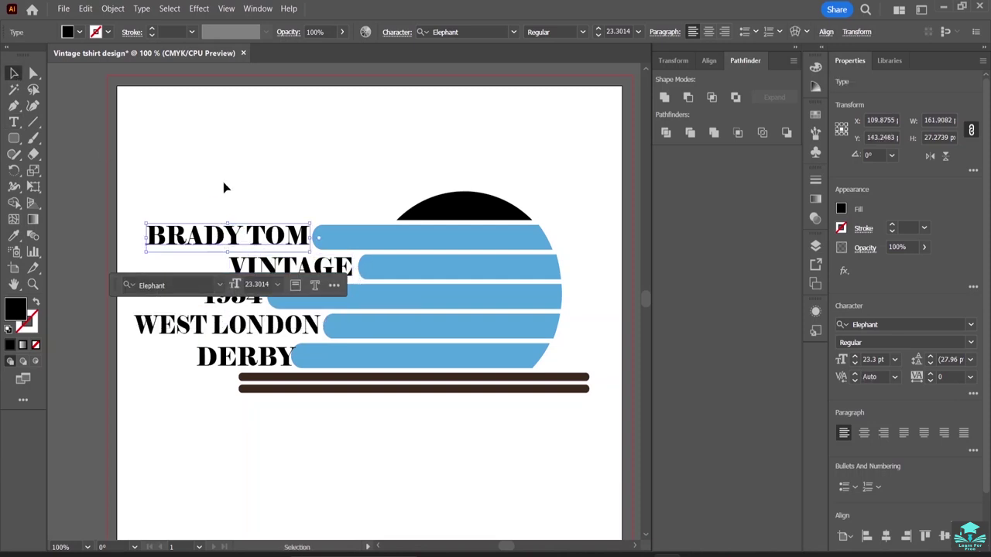
click(14, 121)
click(244, 241)
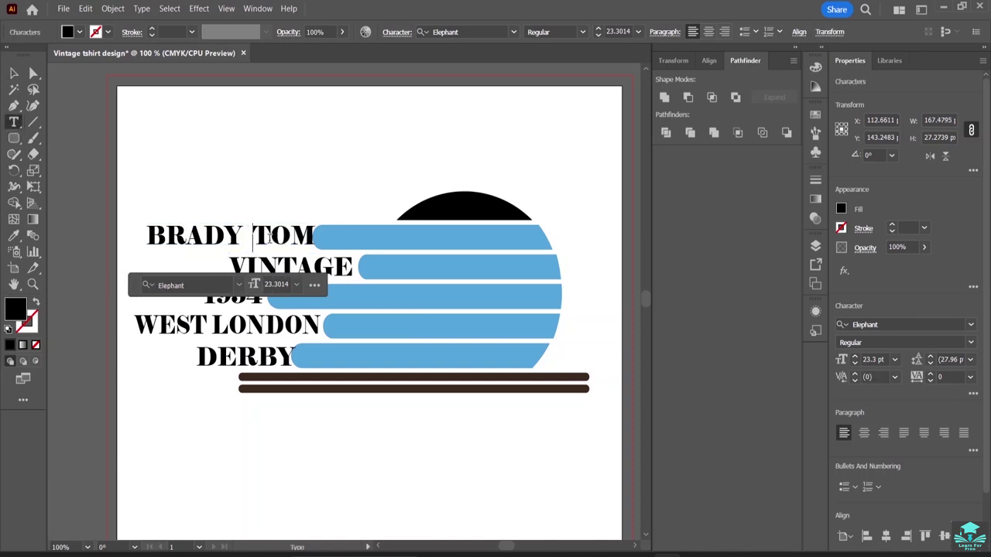
key(Escape)
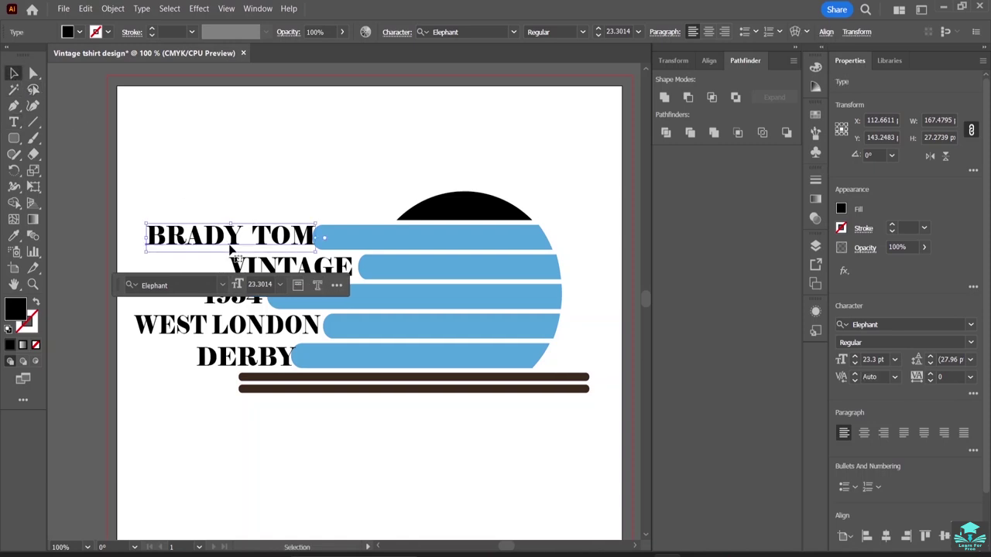
drag(265, 236, 255, 233)
click(278, 203)
click(298, 186)
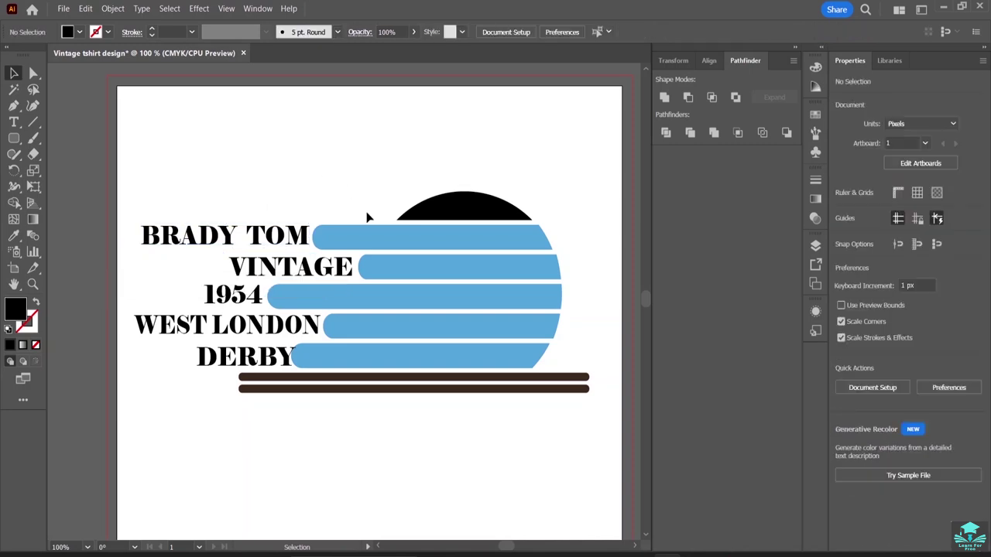
Step: Nudge "DERBY" slightly left to leave a small gap before the fifth bar
click(244, 358)
drag(245, 361, 239, 361)
click(463, 509)
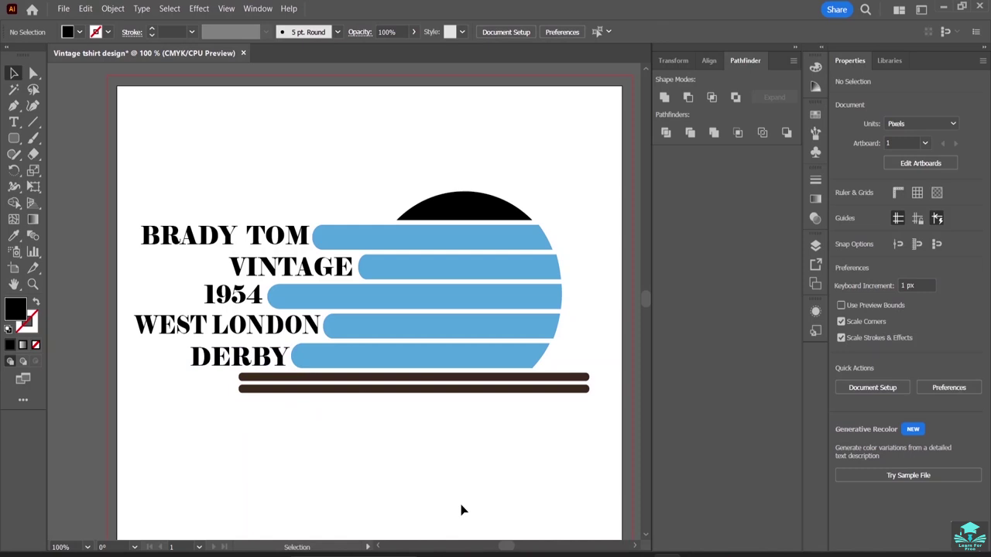
Step: Open the Adobe Color 2021 library and browse its color themes down to the Morning Themes group
click(902, 63)
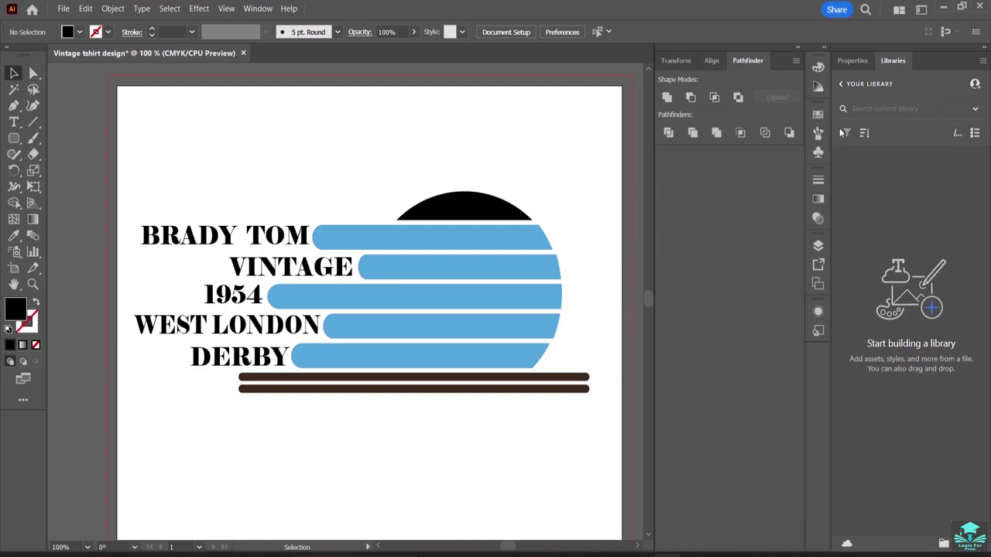
click(842, 84)
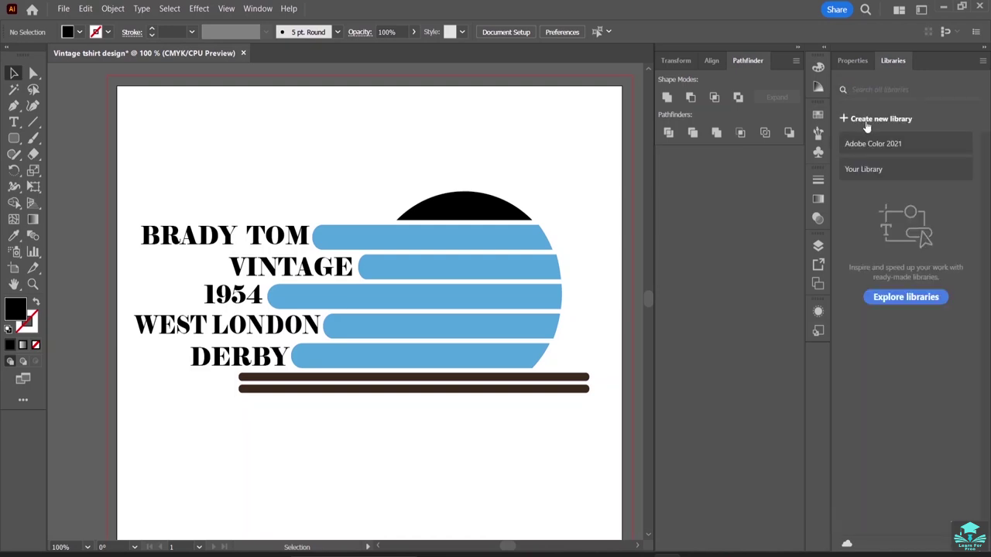
click(868, 144)
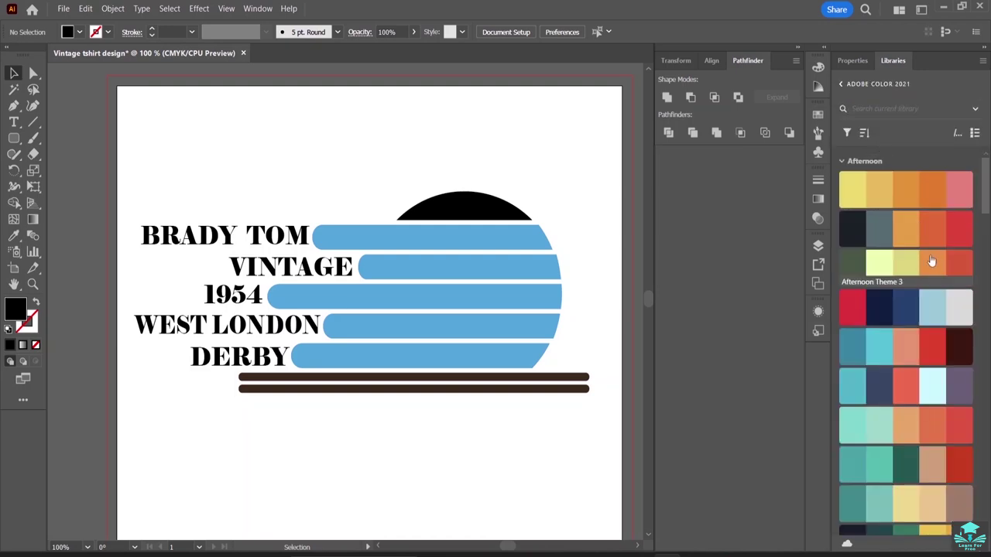
scroll(906, 247, down, 2)
scroll(921, 271, down, 10)
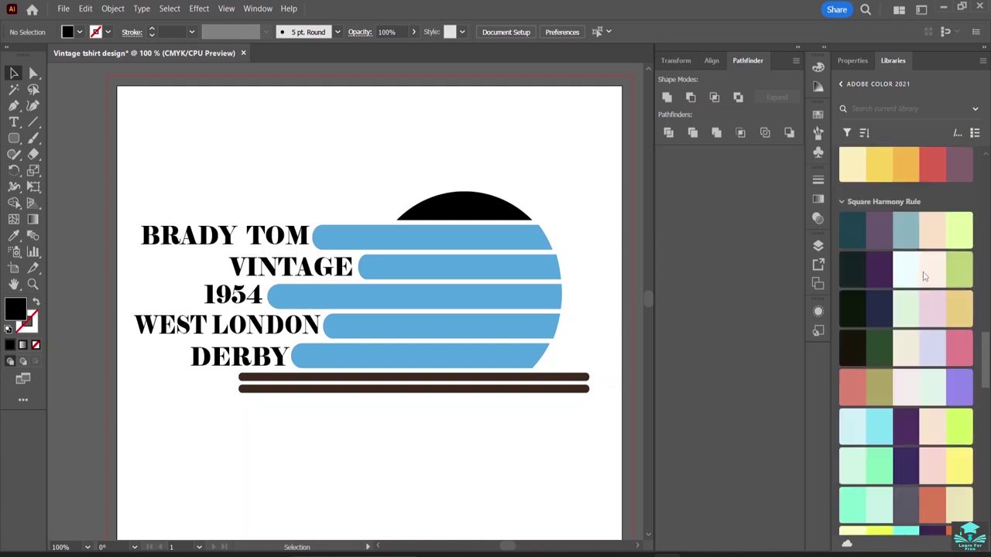
scroll(923, 276, up, 10)
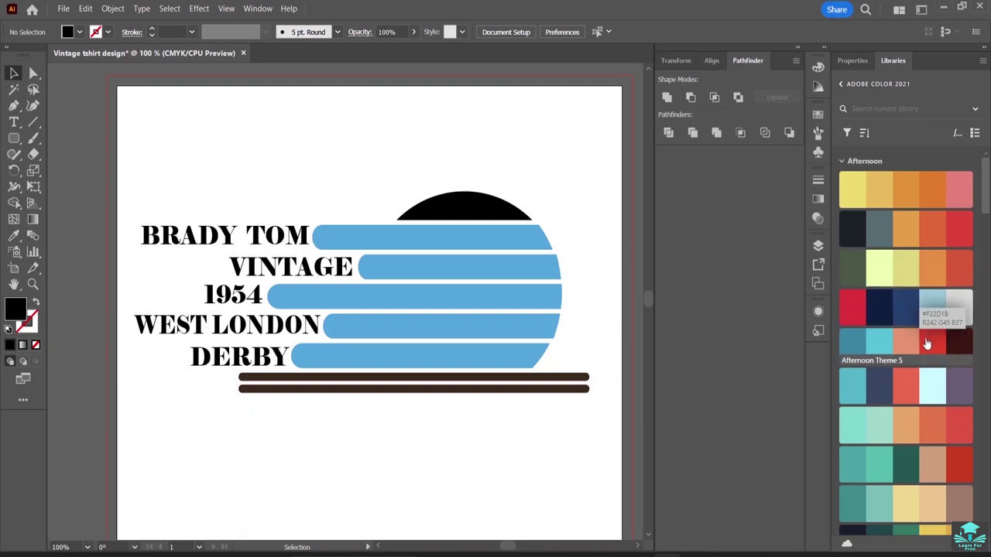
scroll(937, 325, down, 5)
scroll(943, 387, down, 8)
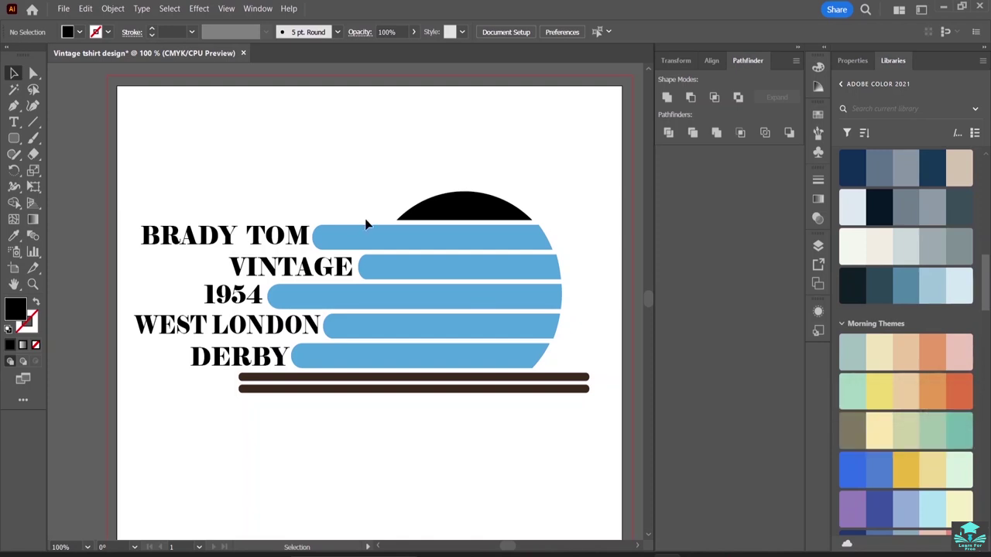
Step: Fill the circle's black top segment with the red-orange color of Morning Theme 2
click(465, 216)
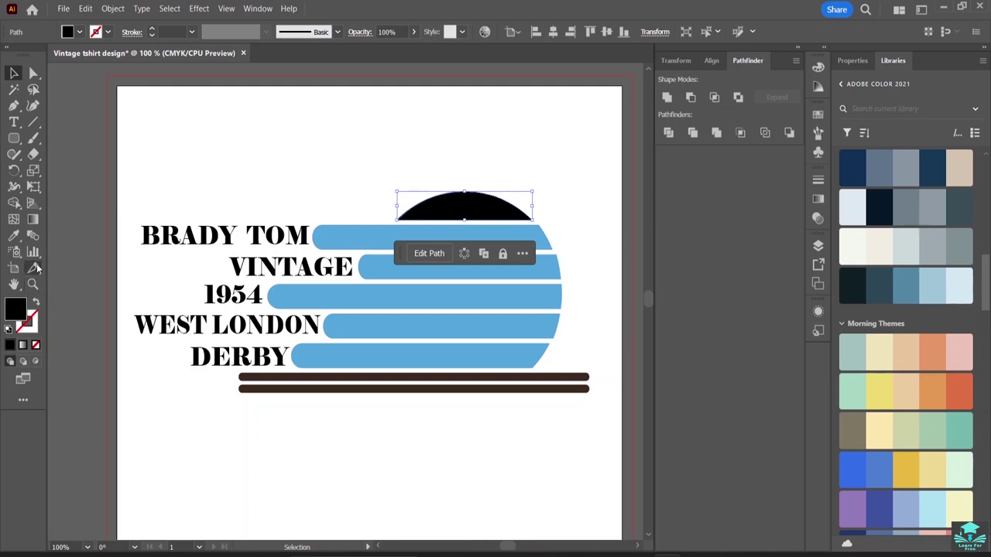
click(13, 236)
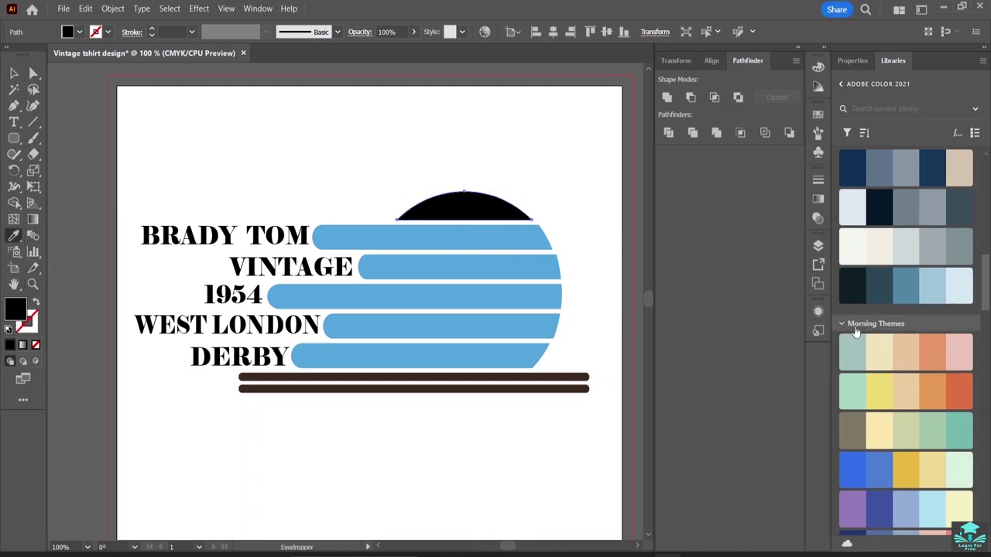
click(954, 387)
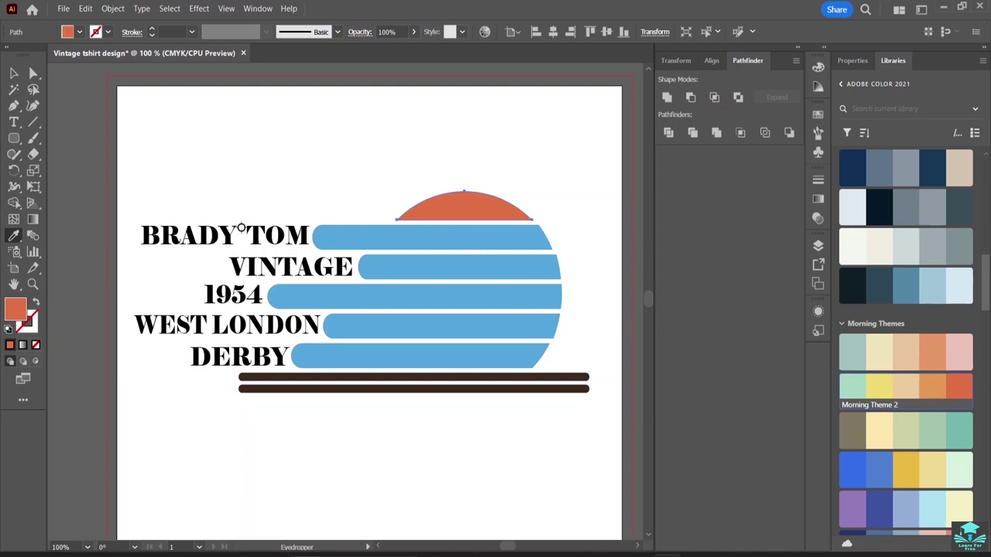
Step: Fill the top blue bar beside "BRADY TOM" with the light orange of Morning Theme 2
click(14, 73)
click(350, 240)
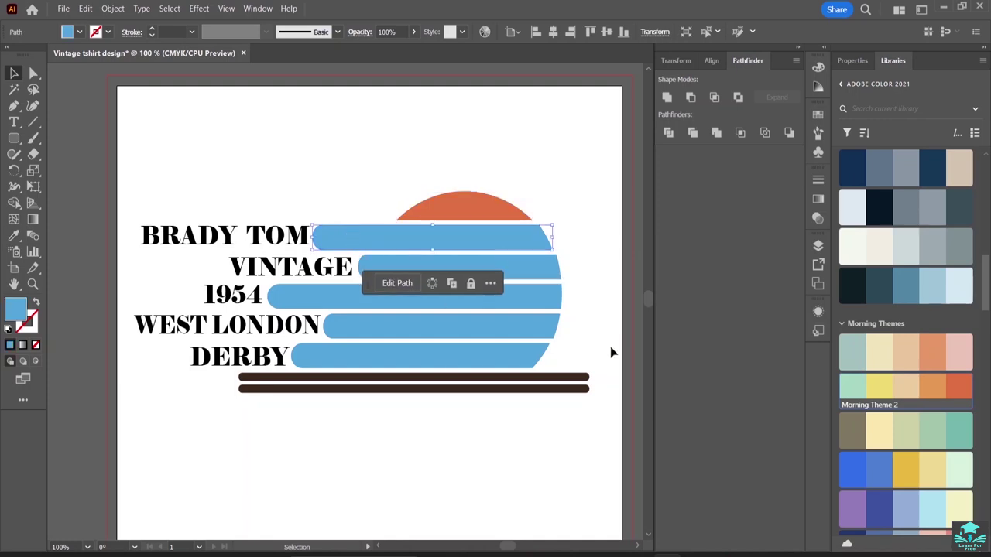
click(933, 387)
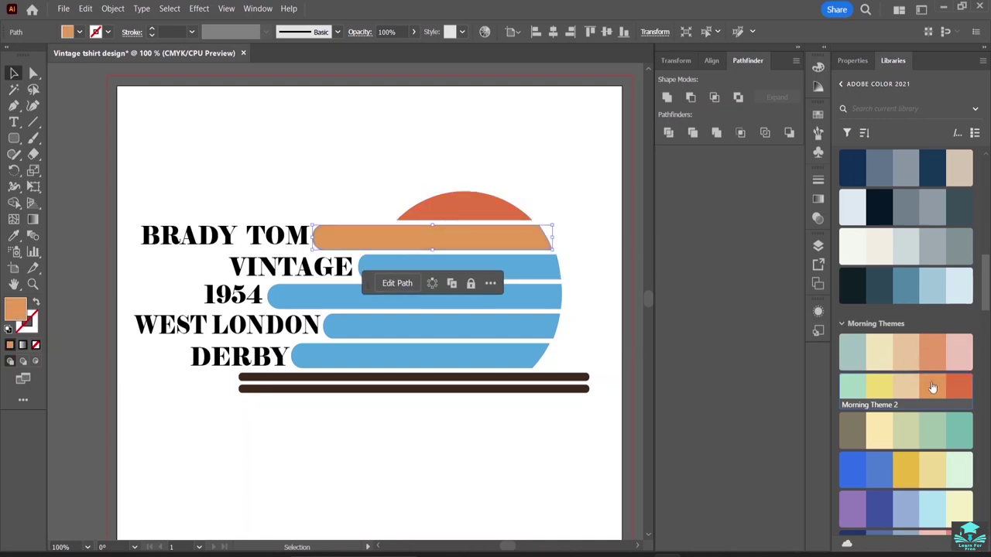
Step: Fill the second bar with the gray-green of Morning Theme 1 and the top text line with the red-orange of Morning Theme 2
click(533, 284)
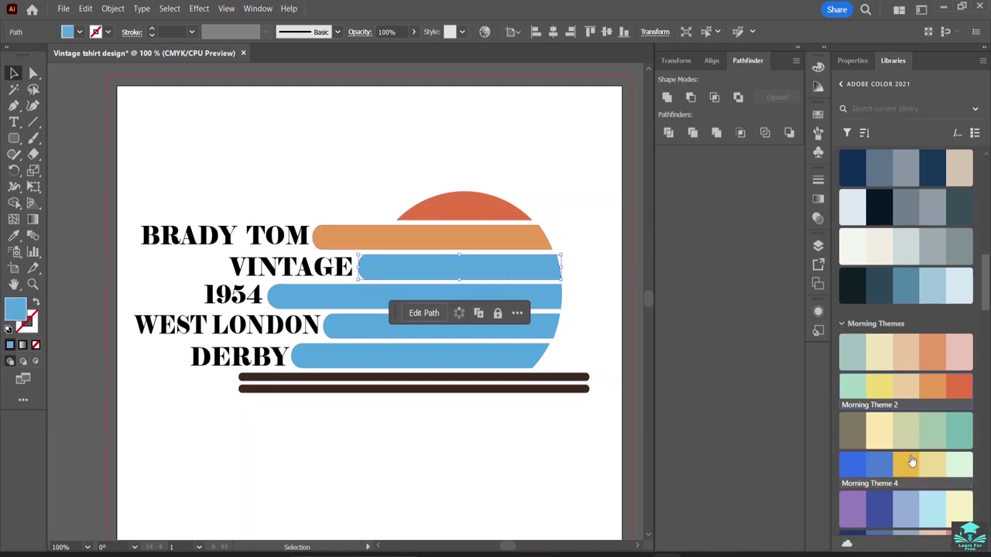
click(852, 356)
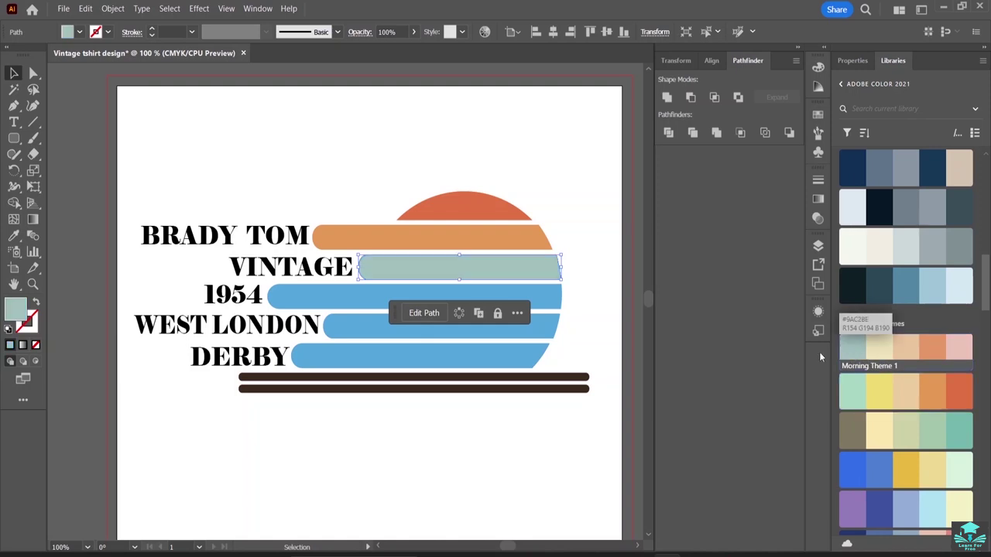
click(271, 236)
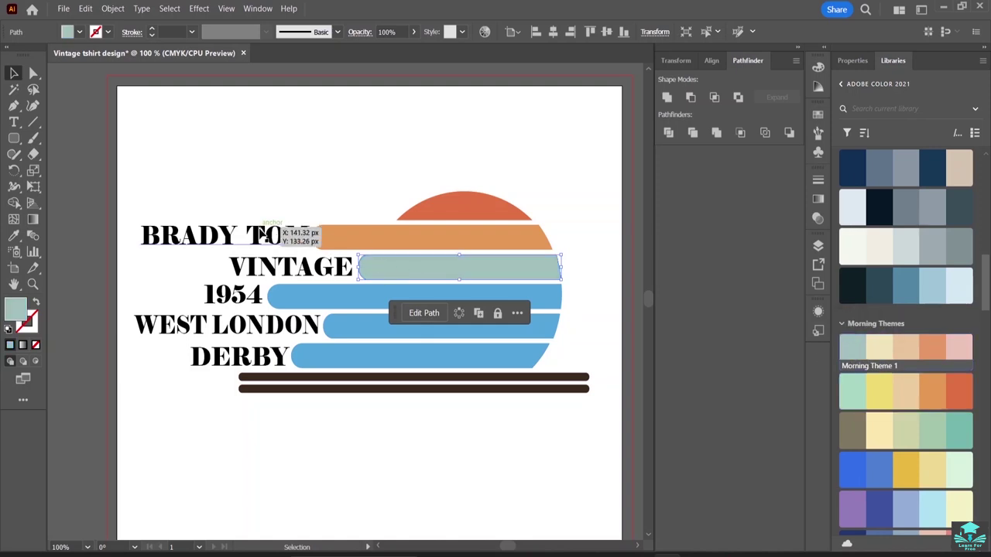
click(957, 393)
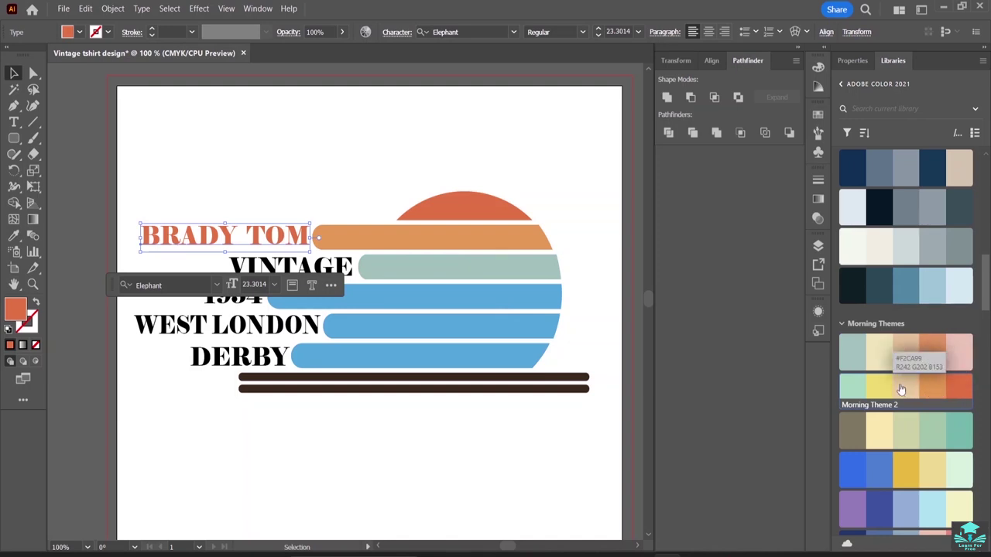
Step: Fill the "VINTAGE" text with the pink of Morning Theme 1
click(322, 283)
click(319, 280)
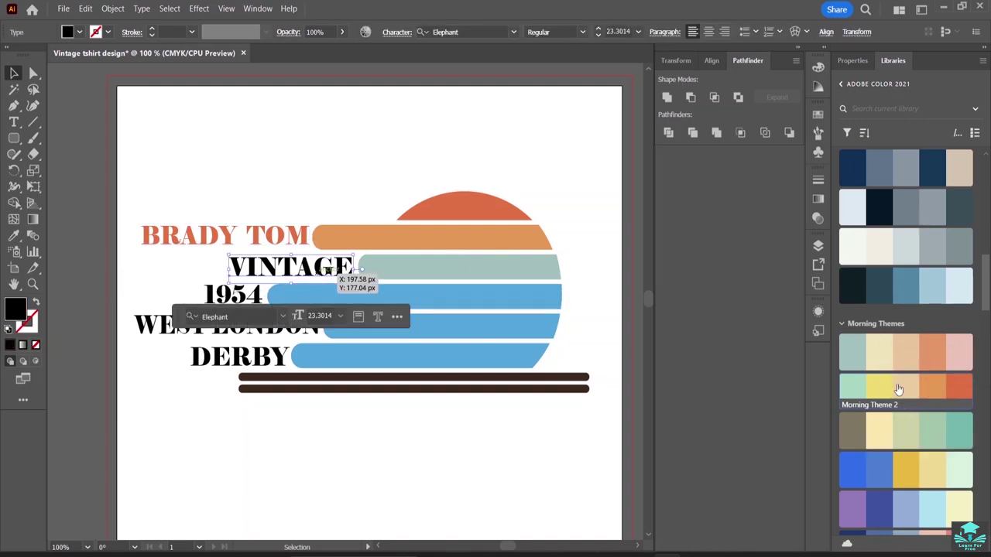
click(961, 346)
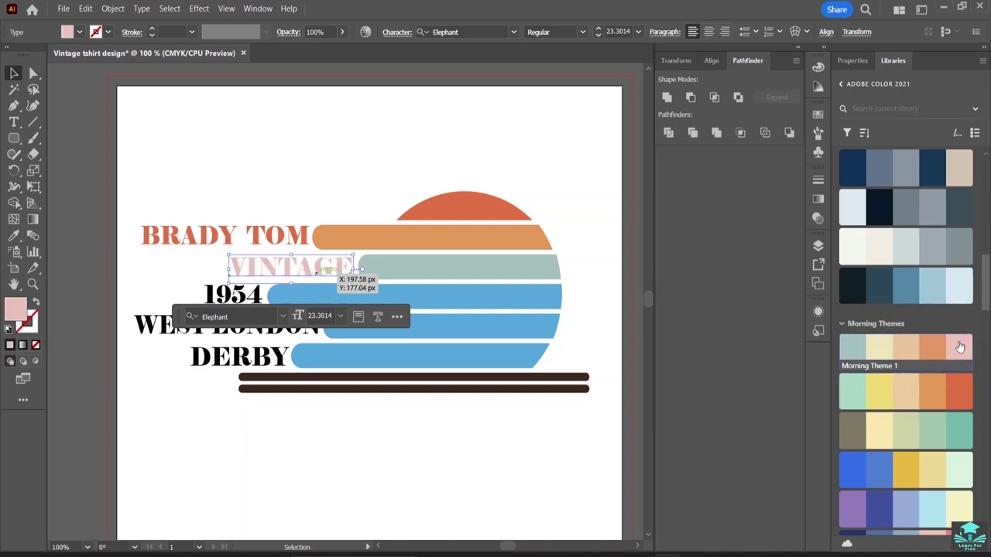
Step: Fill the bar beside "1954" with the pink of Morning Theme 1 and the "VINTAGE" text with the medium blue of Rainy Theme 10
click(461, 299)
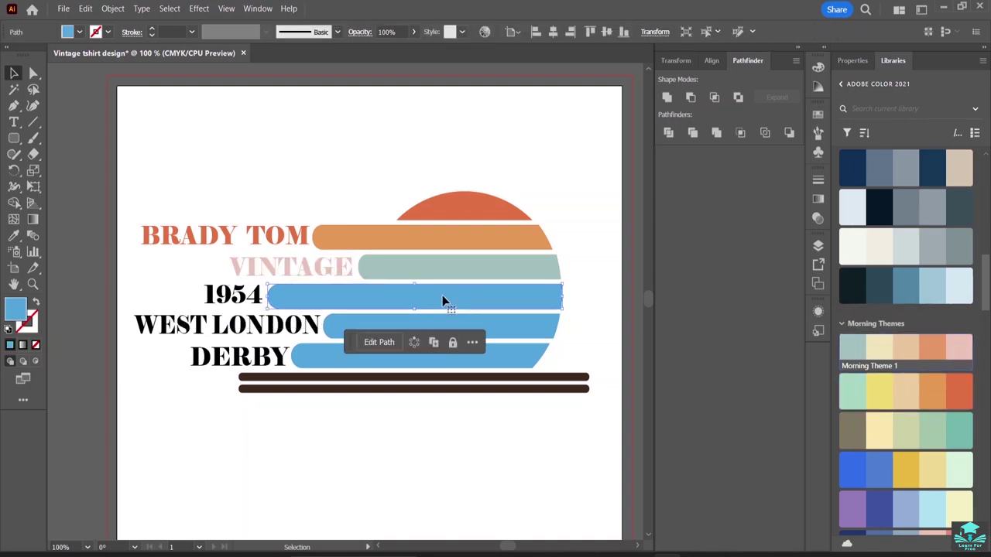
click(959, 350)
click(332, 272)
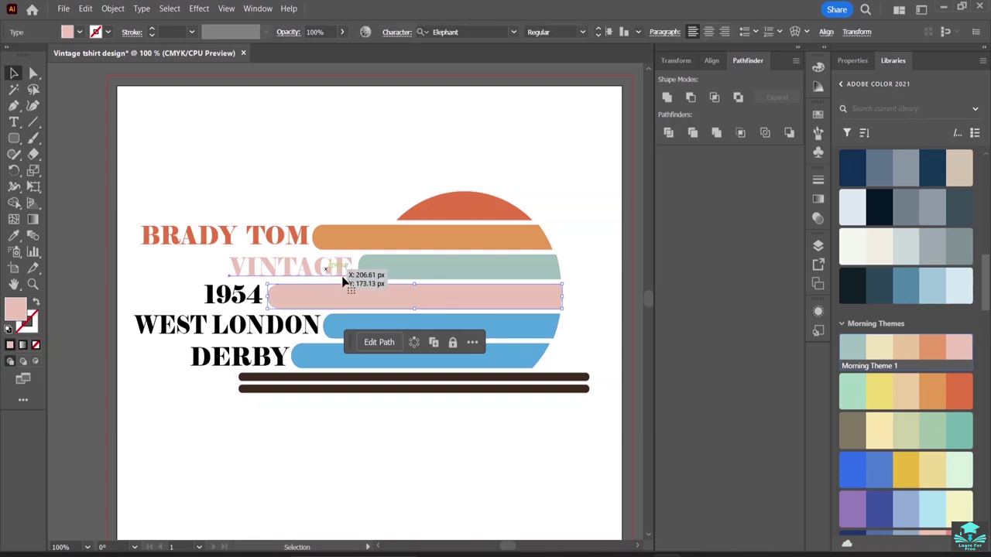
click(906, 285)
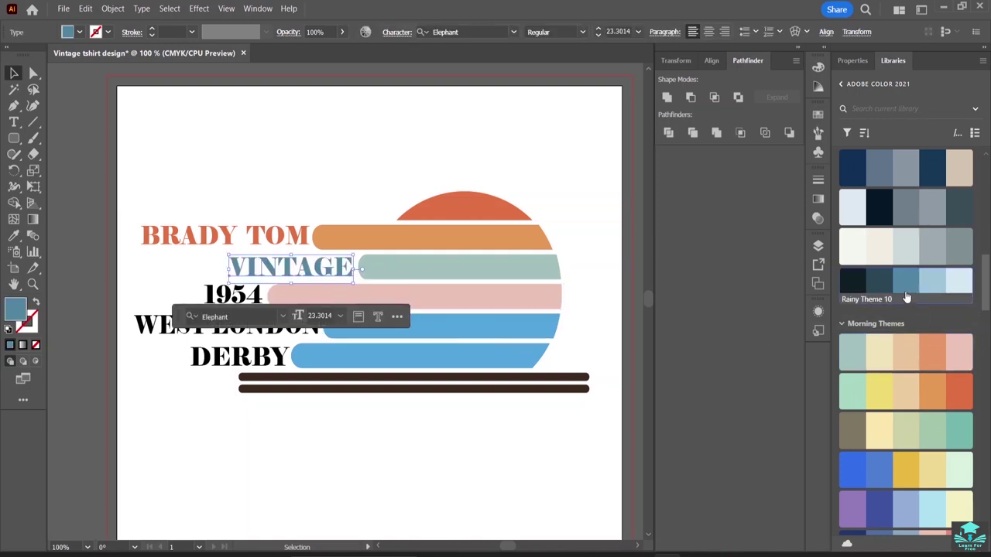
Step: Using Morning Theme 3, fill the "1954" text with the gray-brown and the bar beside "WEST LONDON" with the light green
click(234, 295)
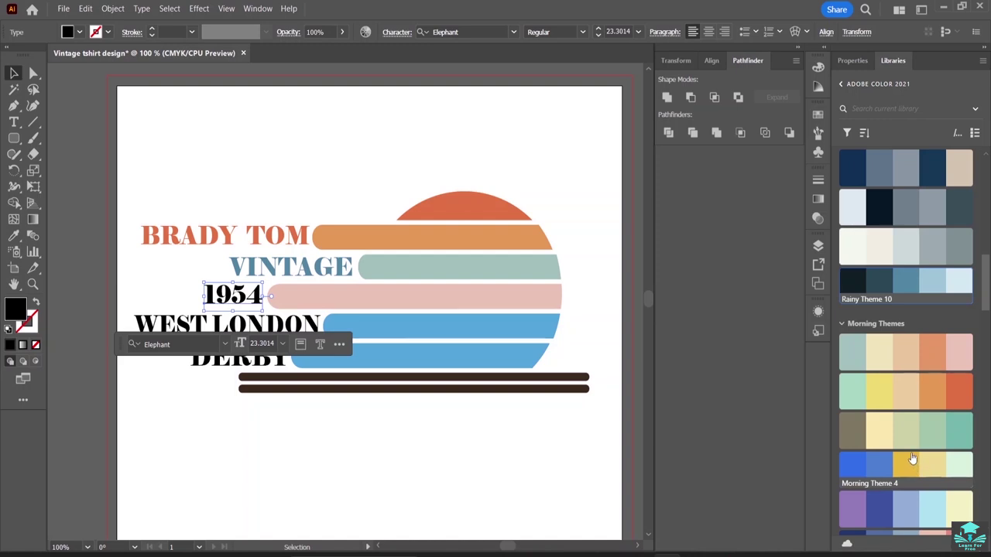
click(855, 425)
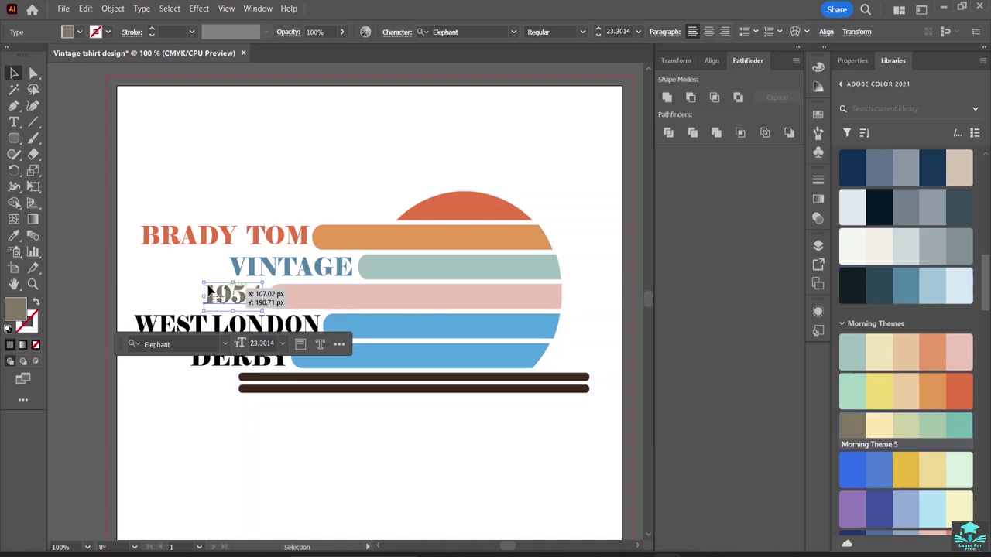
click(401, 332)
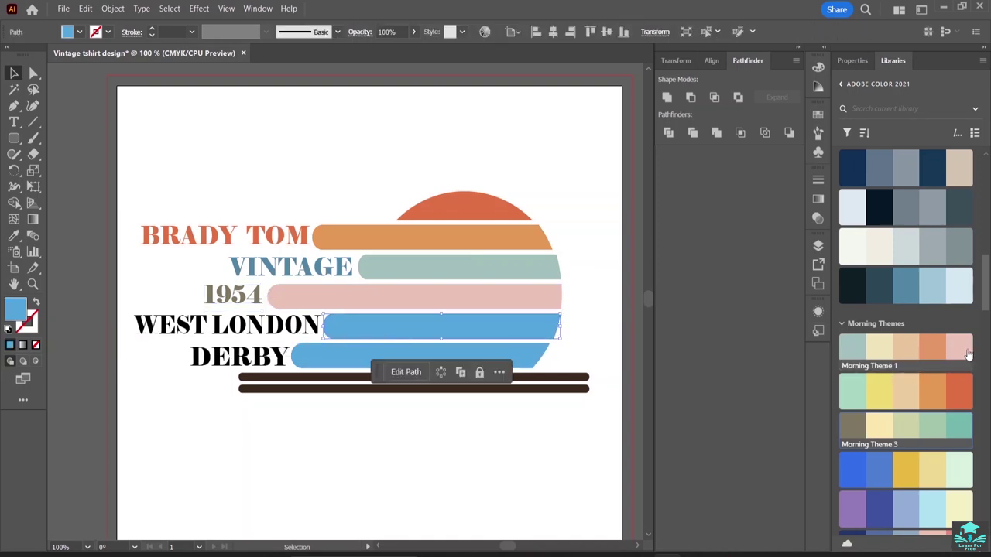
click(900, 427)
Step: Fill the bar beside "DERBY" with the yellow of Morning Theme 2
click(339, 358)
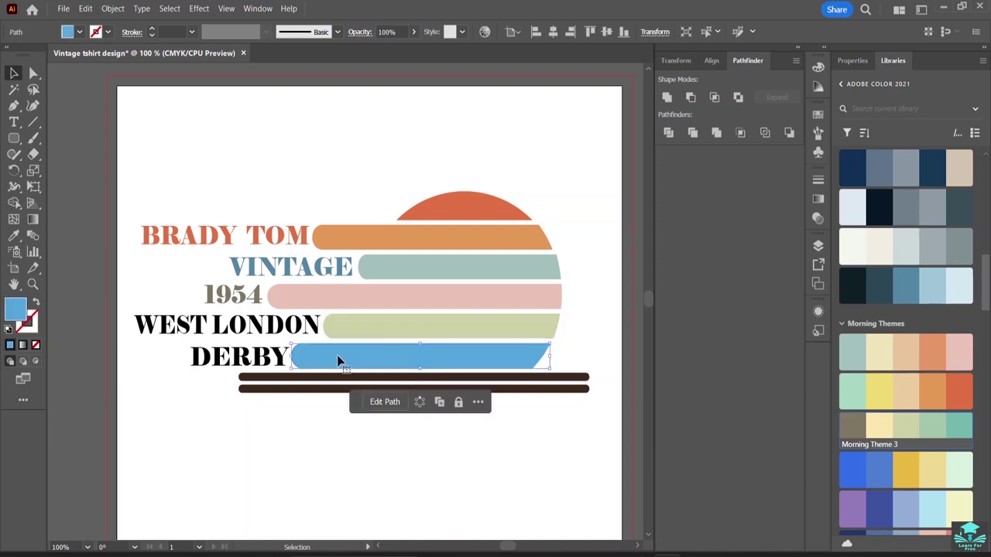
click(880, 391)
click(527, 159)
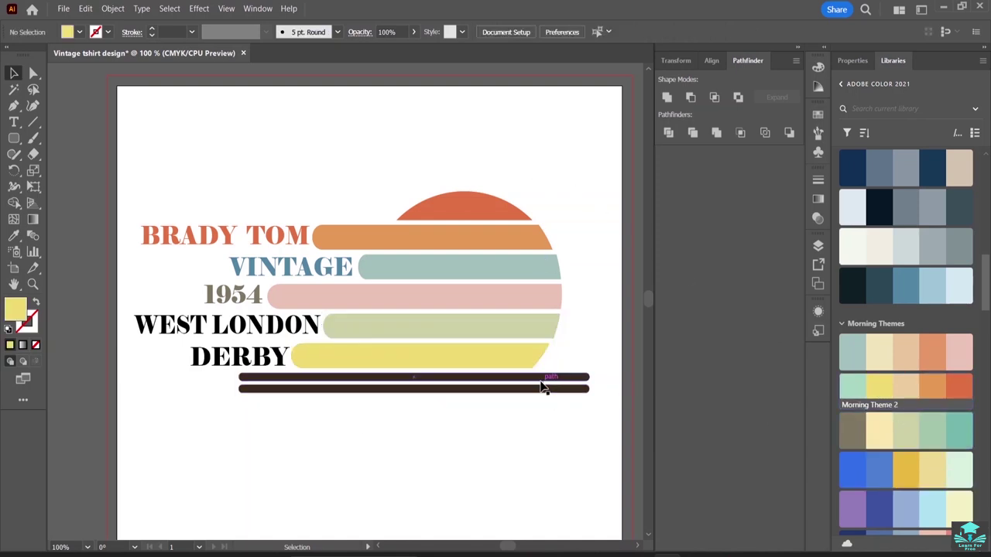
Step: Fill the two grouped thin lines below the bars with the gray-brown of Morning Theme 3
click(545, 387)
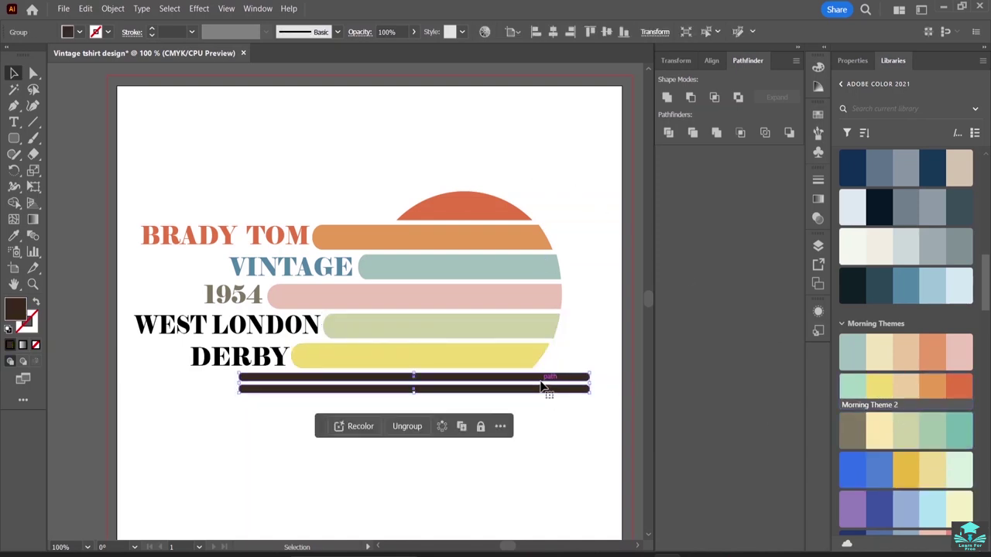
click(853, 431)
click(479, 145)
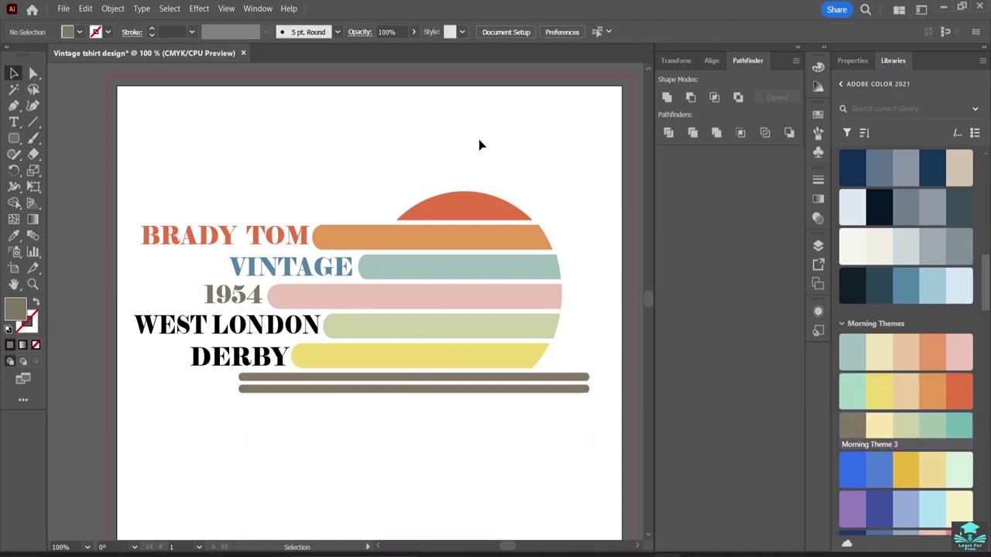
Step: Try light blue and gray-brown on the "WEST LONDON" text, settling on the orange of Morning Theme 1
click(238, 335)
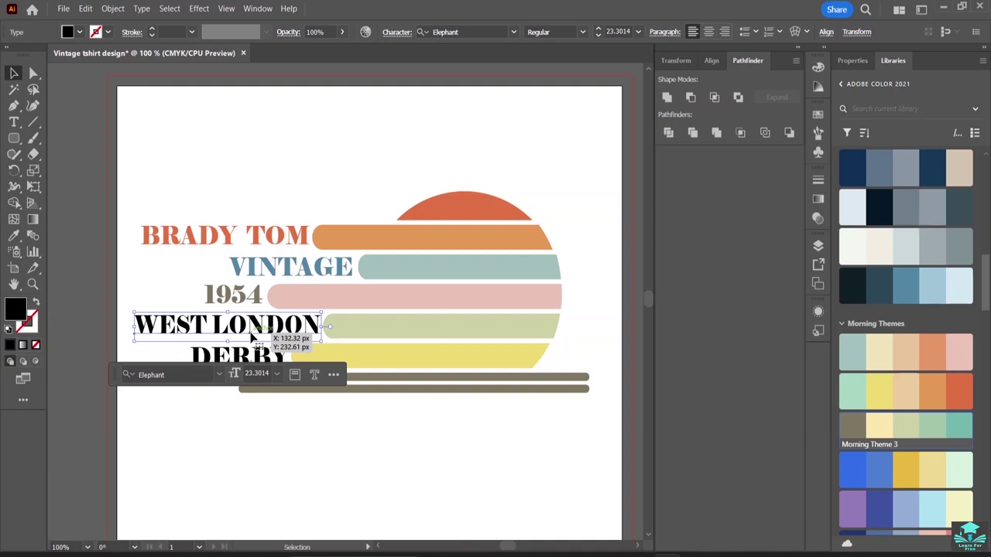
click(929, 291)
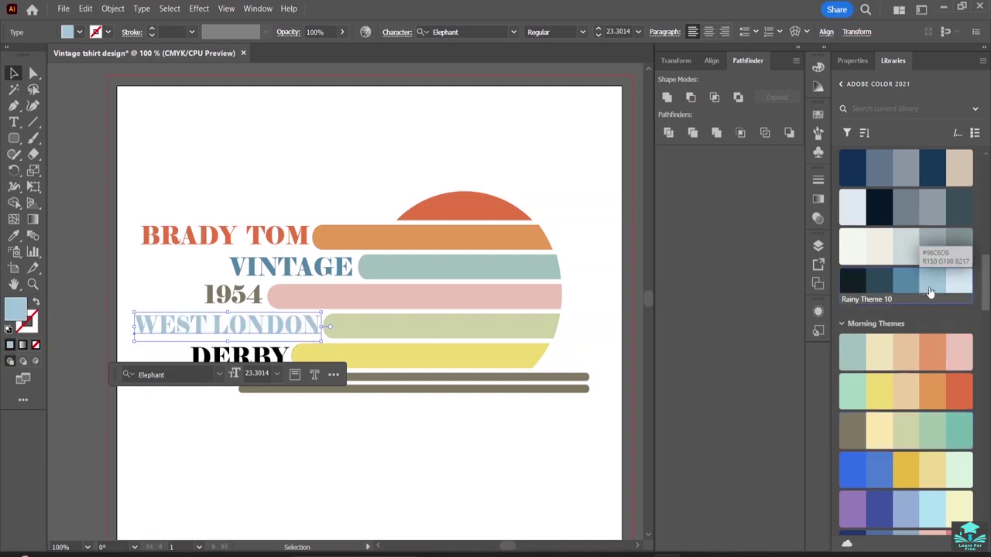
click(854, 425)
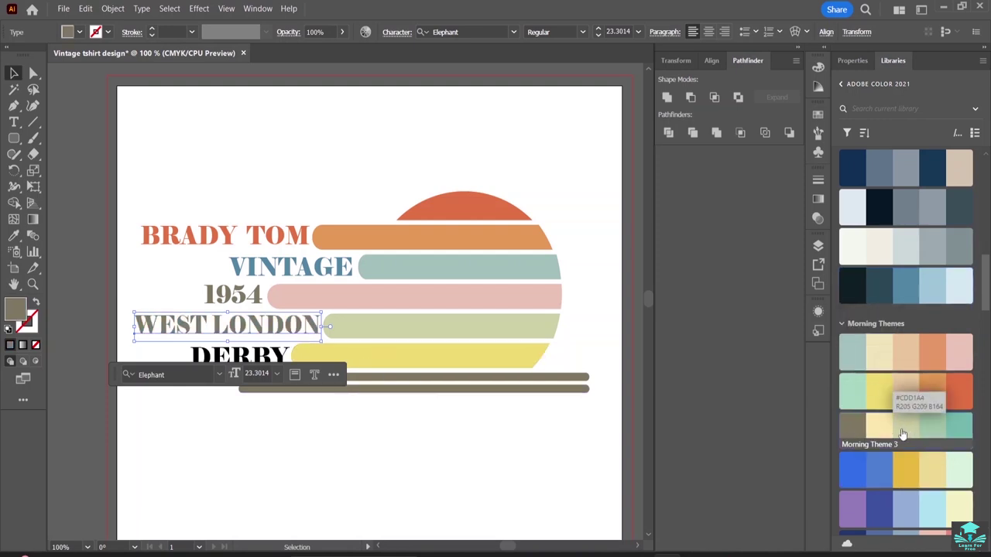
click(931, 353)
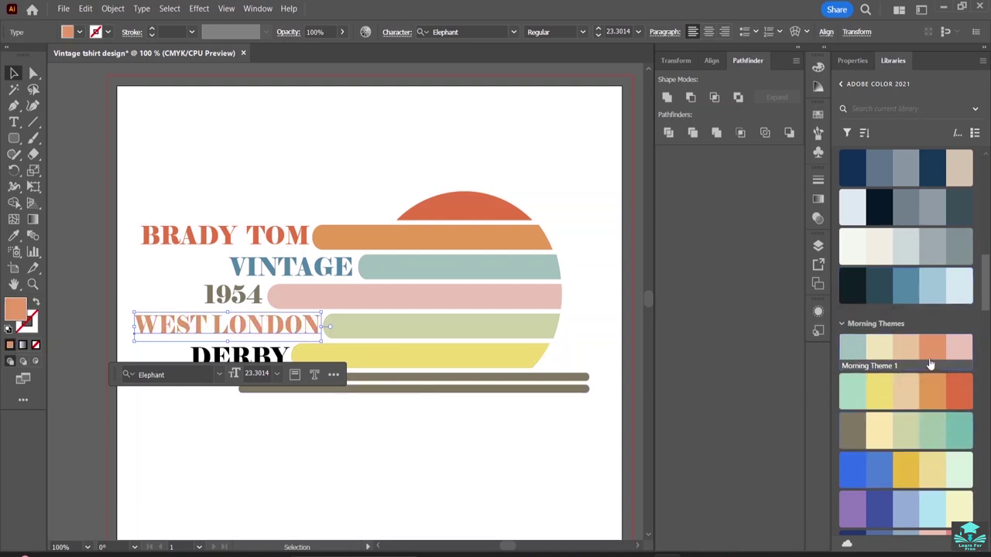
Step: Fill the "DERBY" text with the lighter blue of Morning Theme 4
click(237, 363)
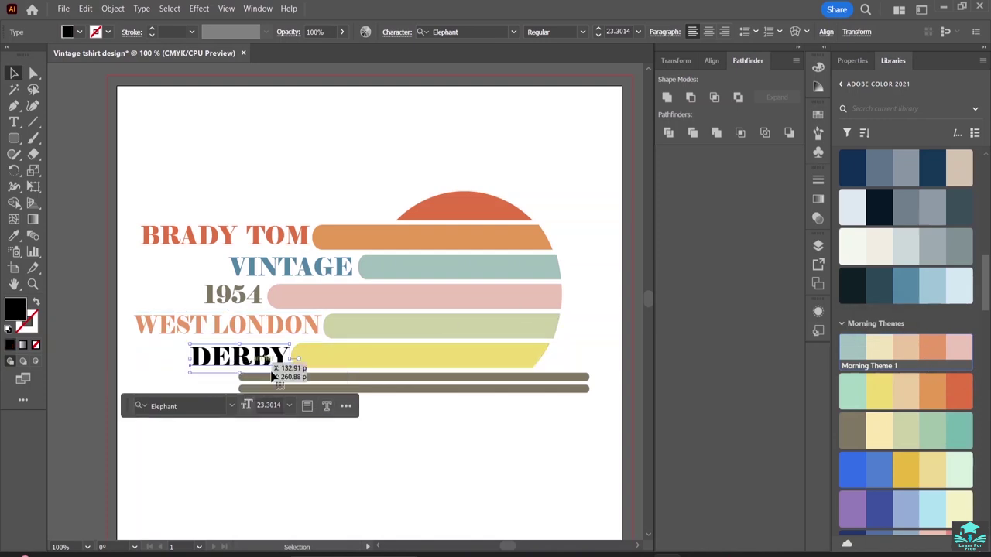
click(879, 469)
click(442, 150)
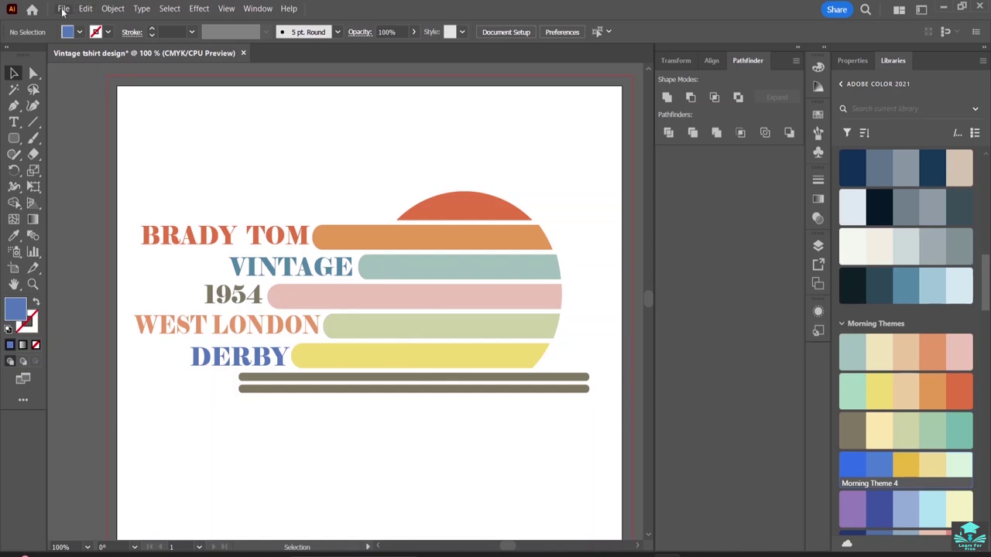
Step: Place the car image statistics_3785521 from the Downloads folder over the five bars, centered beneath the circle's top segment
click(63, 9)
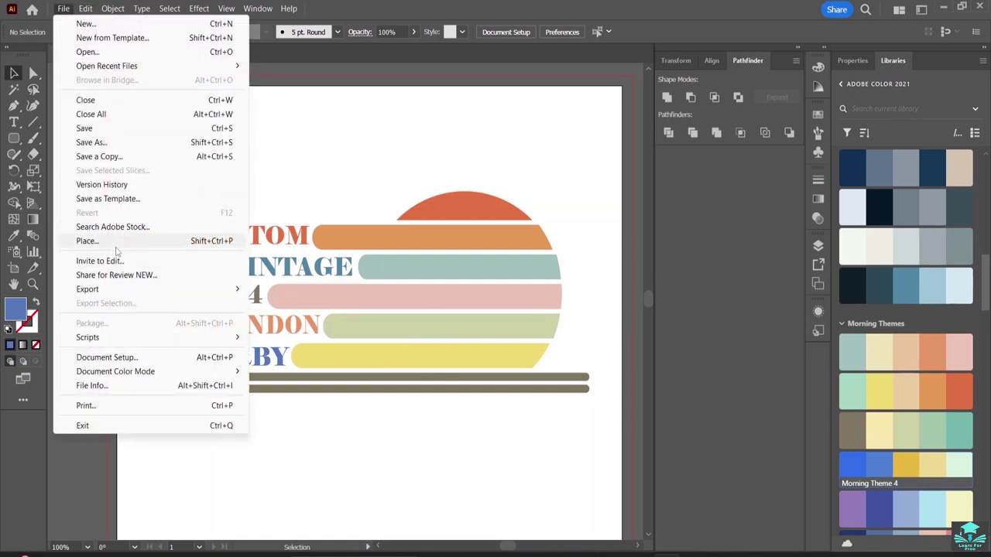
key(Escape)
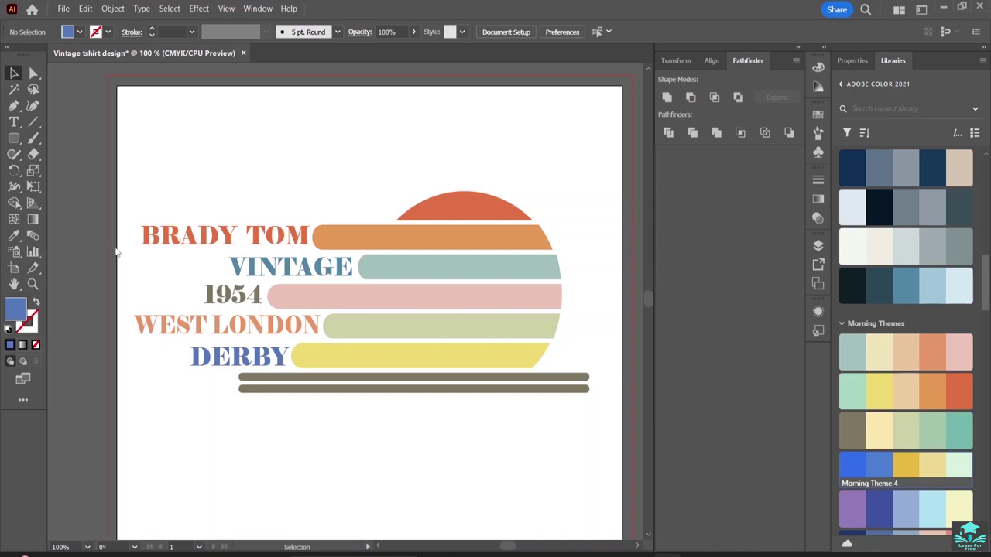
key(ctrl+shift+p)
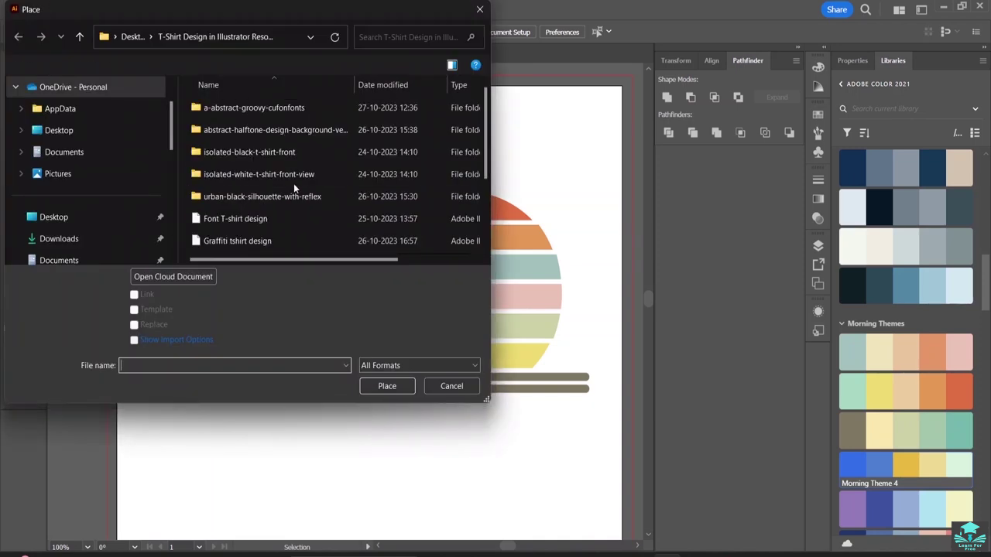
click(78, 246)
click(71, 196)
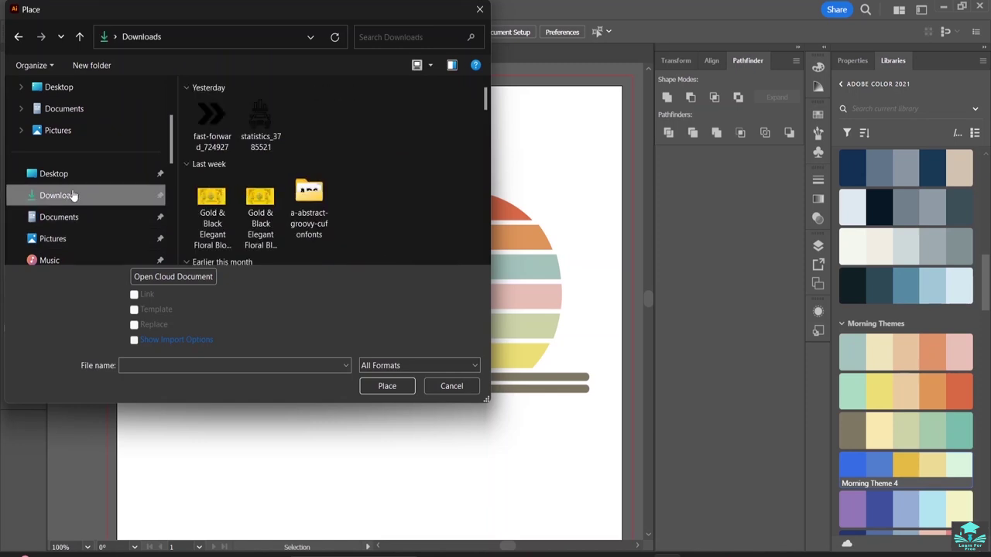
click(256, 122)
click(387, 385)
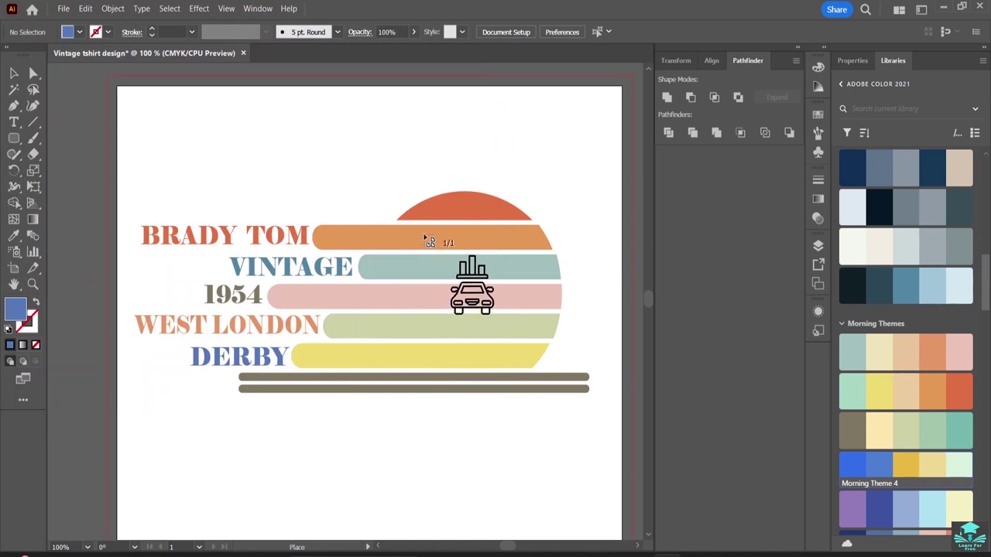
drag(419, 233, 530, 399)
drag(467, 287, 457, 287)
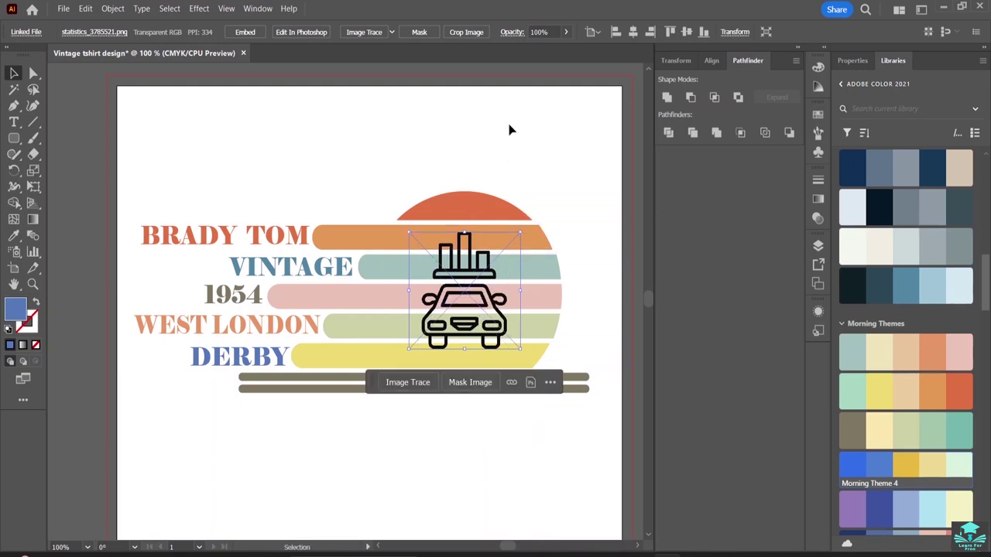
click(509, 122)
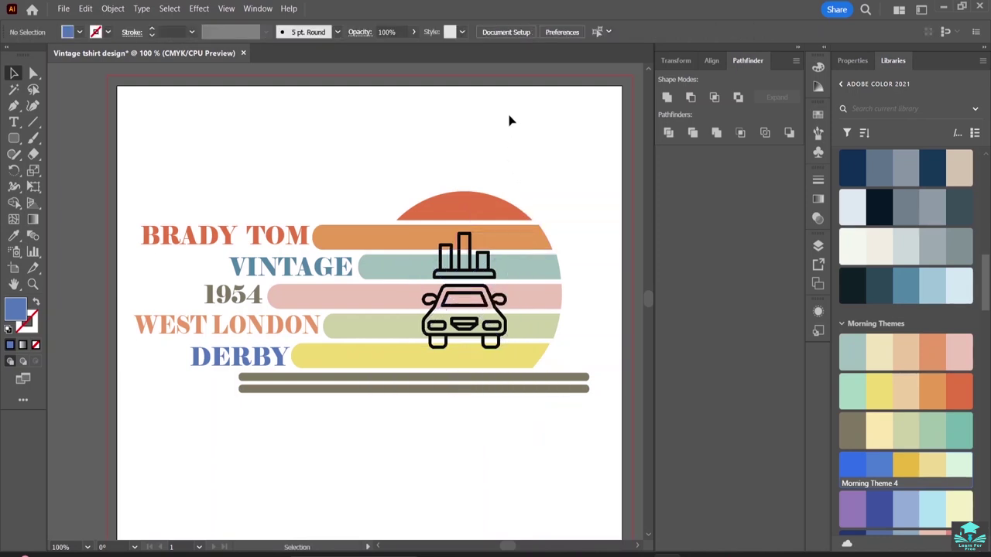
Step: Try to recolor the placed car image in isolation mode with the dark teal of Rainy Theme 10
double_click(496, 341)
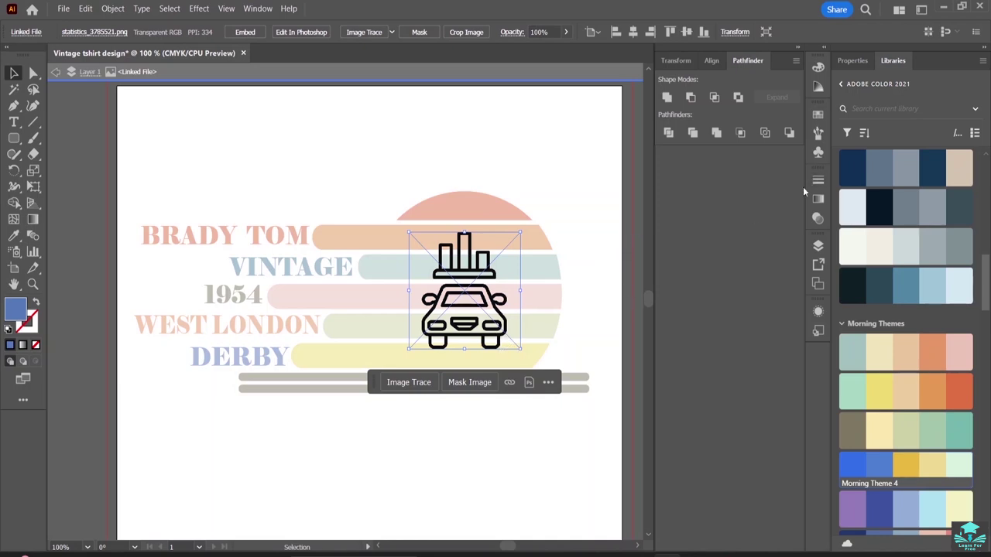
click(882, 288)
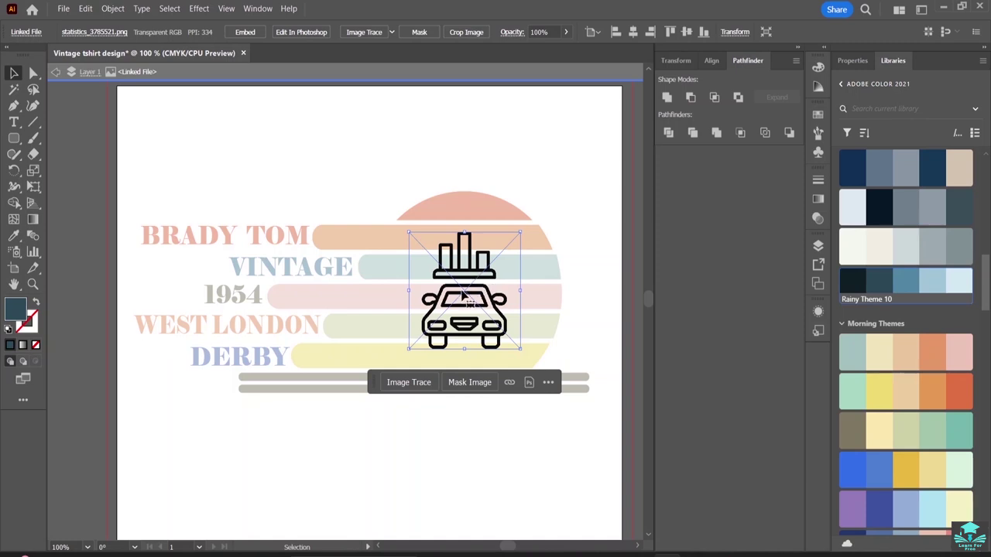
double_click(407, 120)
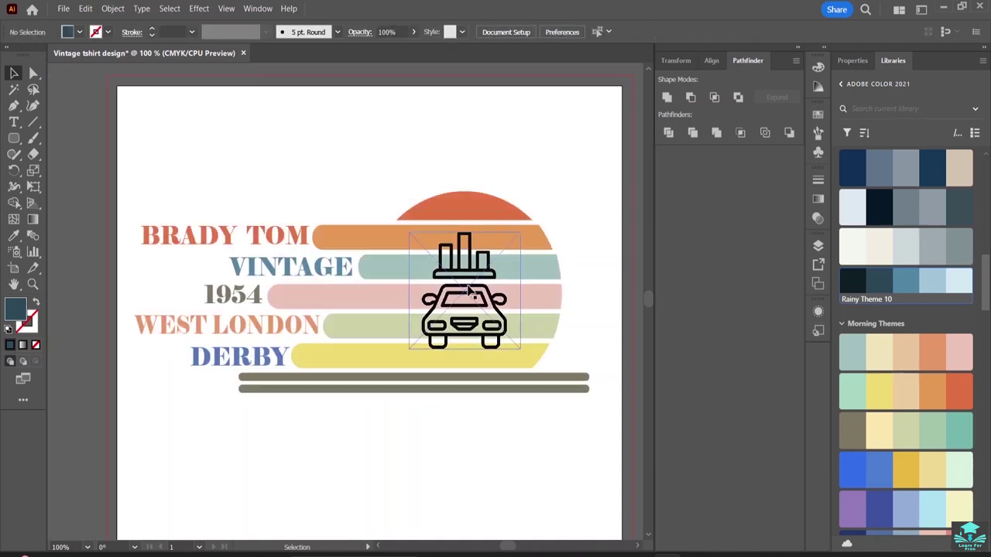
Step: Place the double-arrow image fast-forward_724927 at a small size above the first bar, just left of the circle's top segment
click(490, 300)
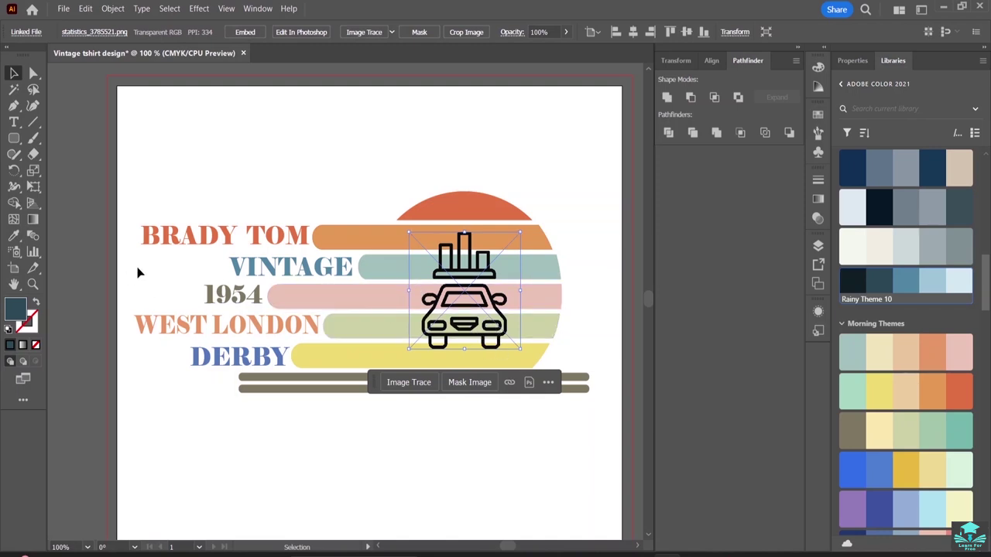
click(62, 8)
click(132, 238)
click(212, 123)
click(378, 387)
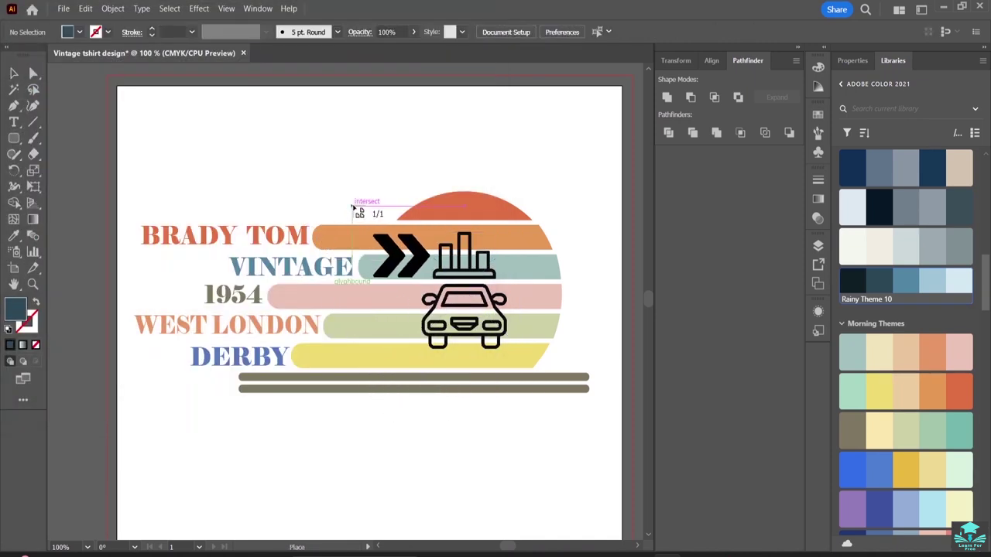
drag(321, 162, 395, 221)
drag(352, 194, 365, 194)
click(450, 145)
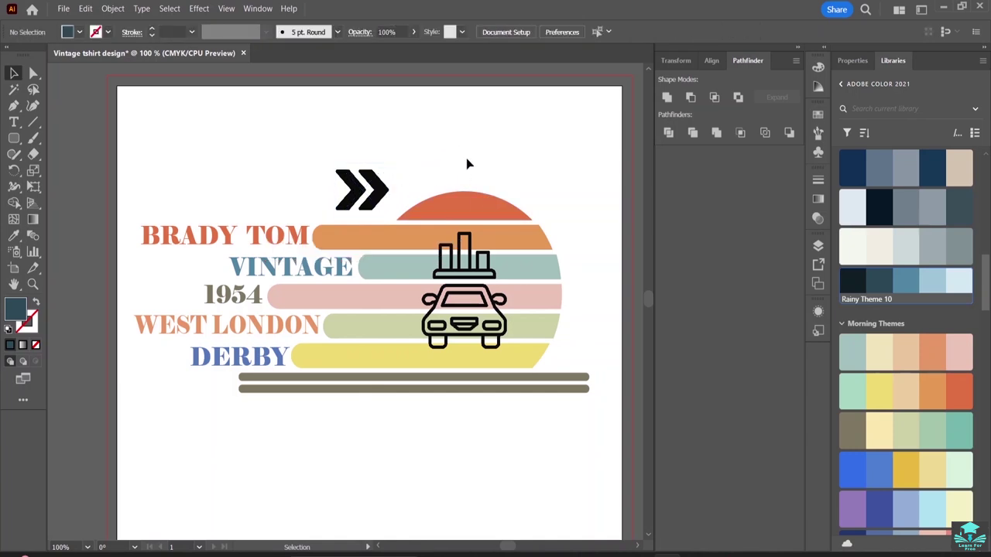
Step: Group all the artwork and scale the group down to about 109 px wide in the artboard's upper-left area
drag(198, 121, 582, 504)
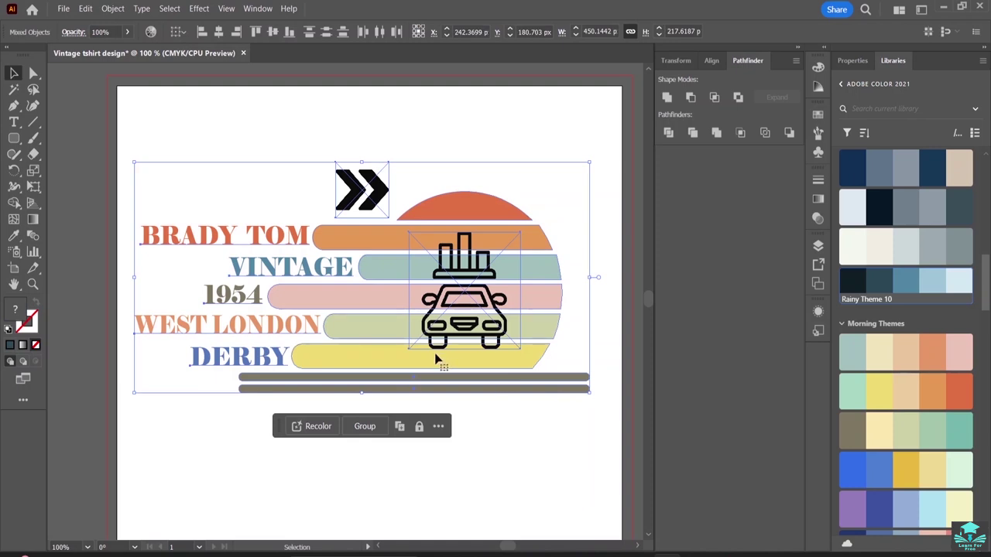
click(365, 426)
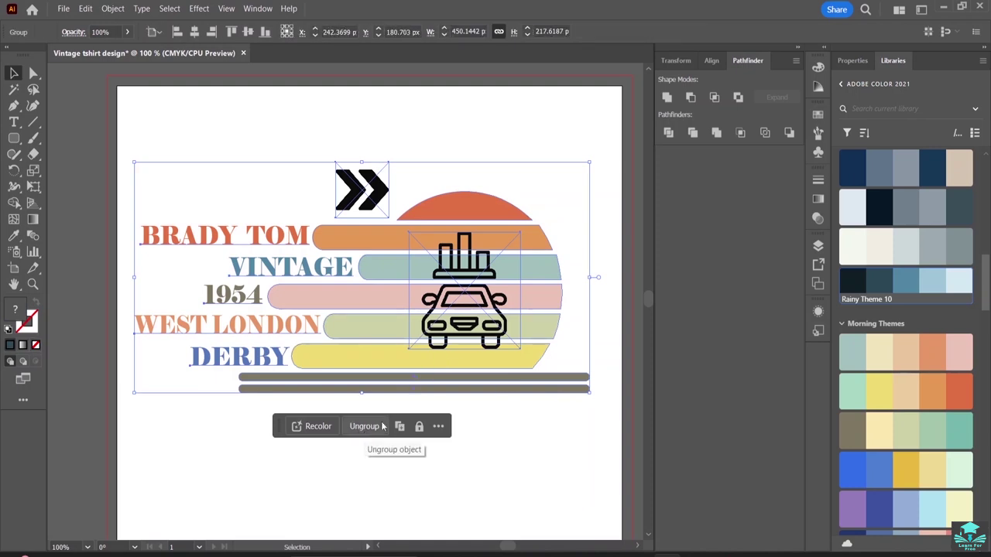
click(291, 110)
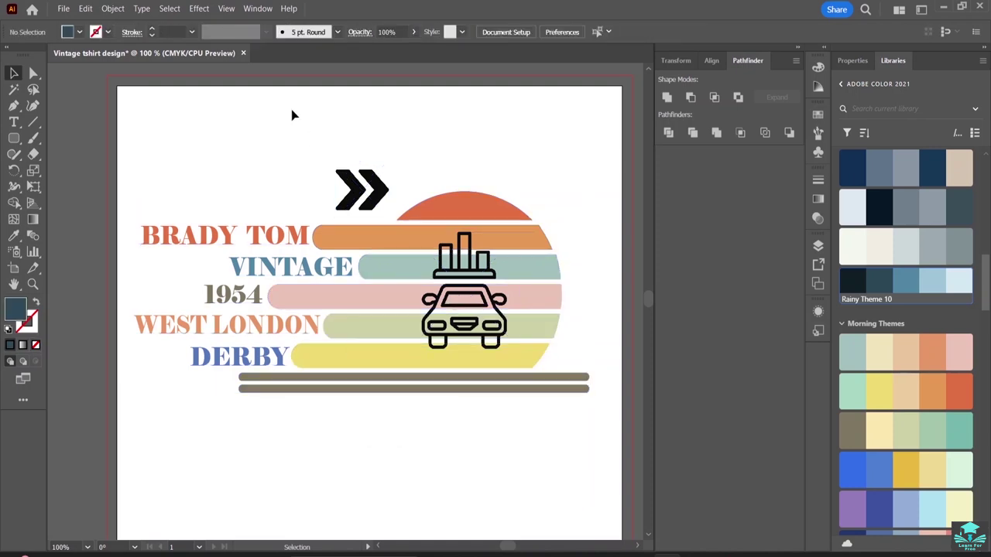
click(566, 381)
drag(590, 391, 321, 216)
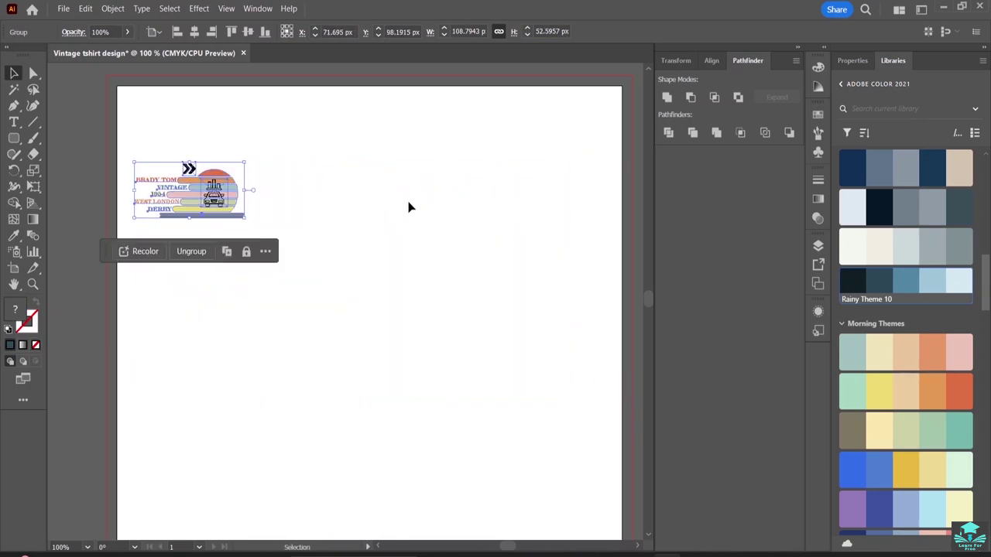
click(359, 204)
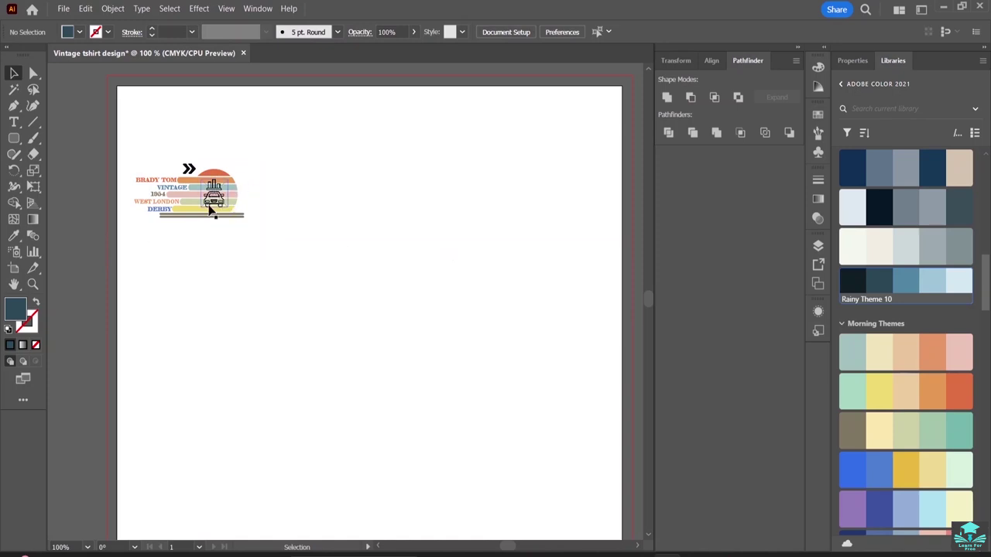
Step: Place the image Isolated_white_t-shirt_front from the isolated-white-t-shirt-front-view folder of the T-Shirt Design in Illustrator Resource onto the artboard
click(64, 8)
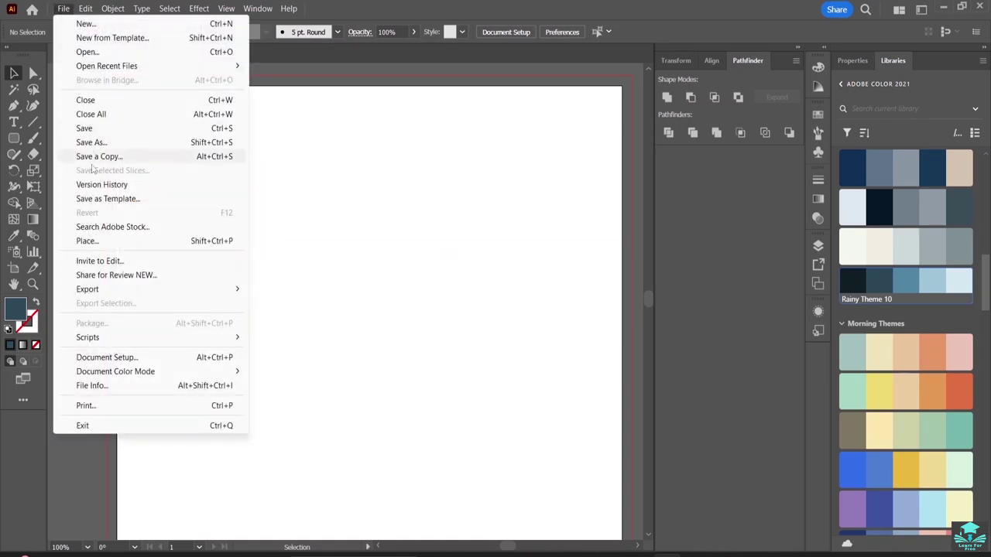
click(100, 242)
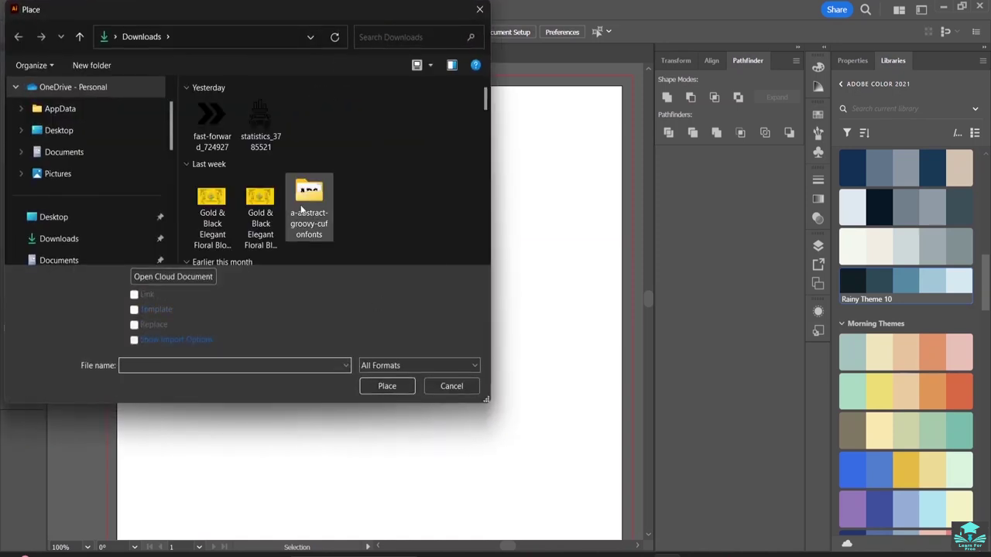
scroll(110, 228, down, 5)
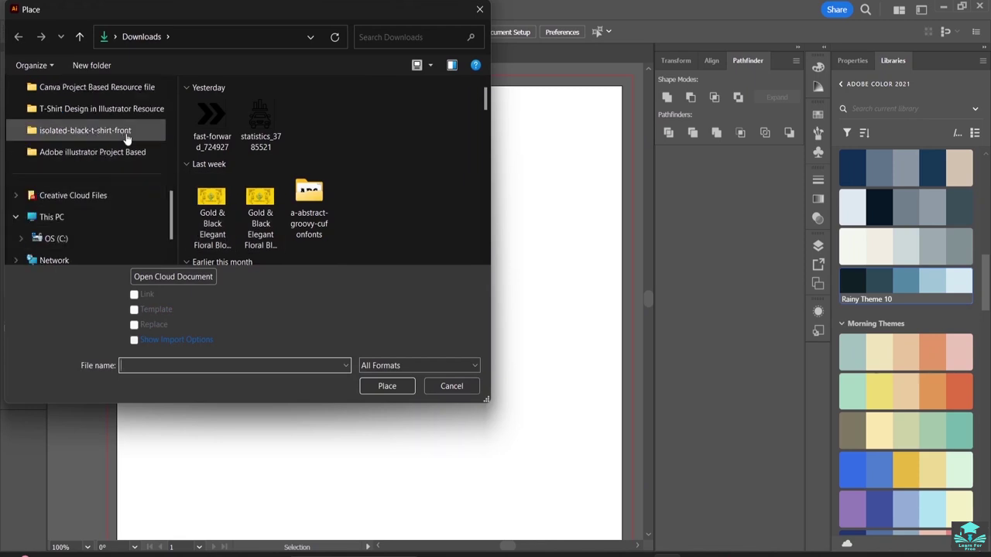
scroll(132, 124, up, 1)
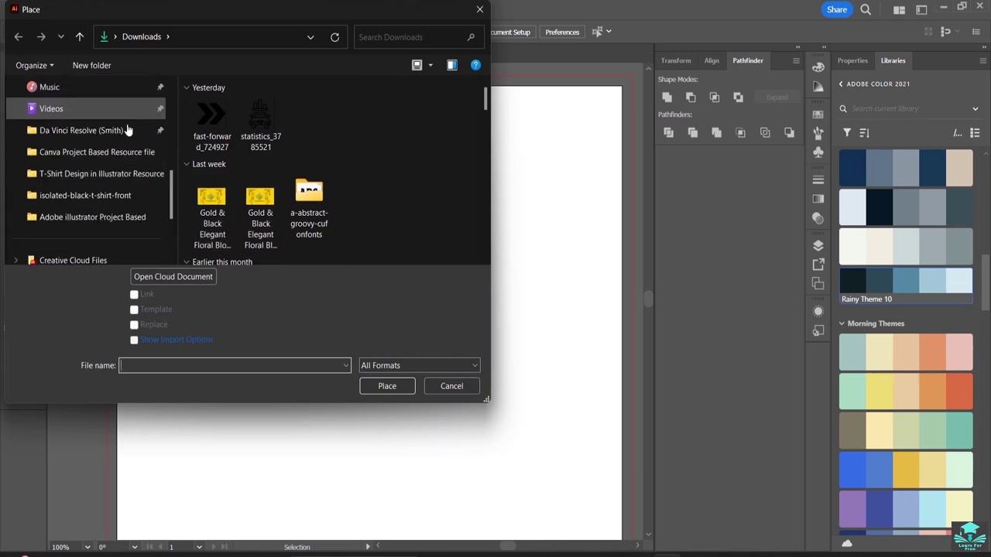
click(109, 174)
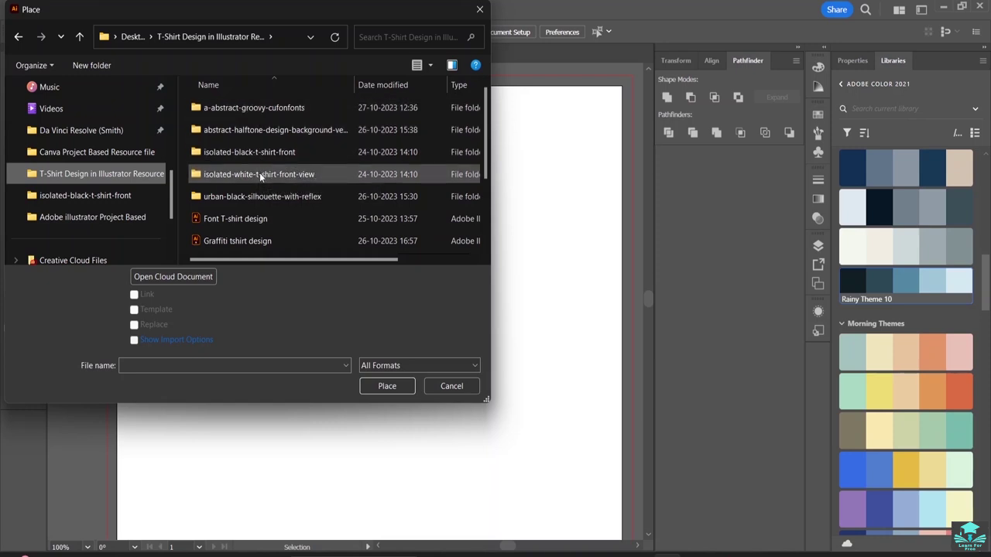
double_click(259, 173)
click(222, 128)
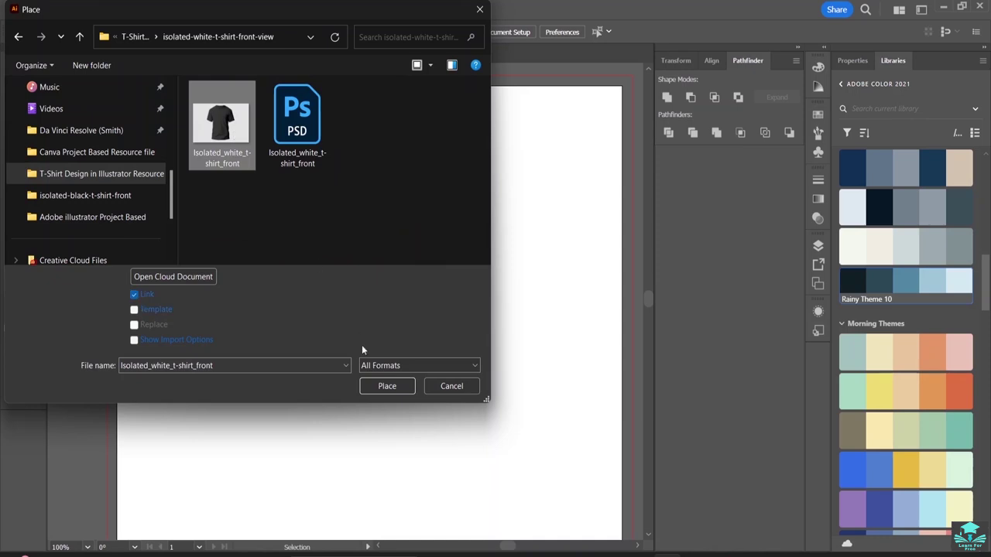
click(386, 386)
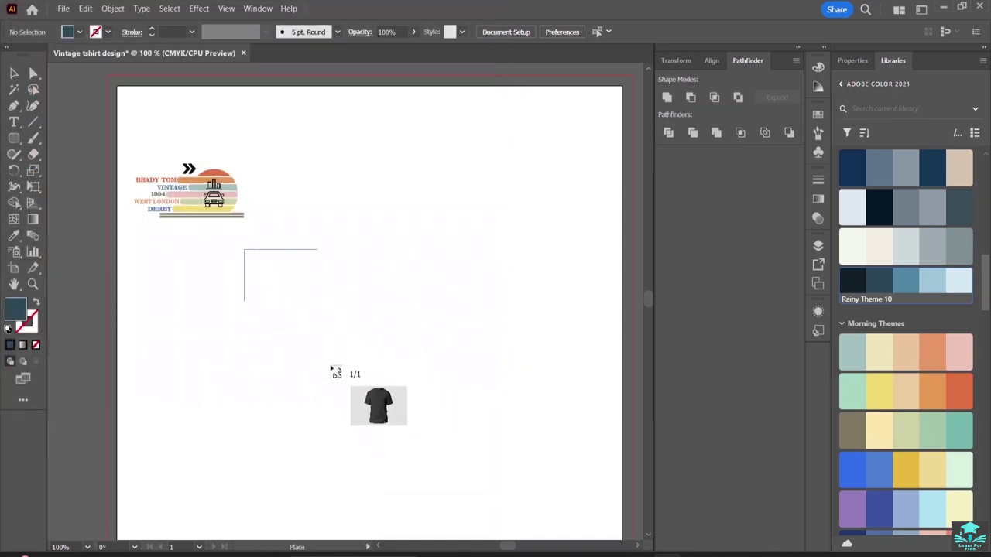
click(319, 354)
Step: Enlarge the placed T-shirt image and stretch it taller and wider to nearly the full artboard width, below the grouped design
scroll(503, 465, down, 5)
scroll(526, 488, down, 5)
click(459, 250)
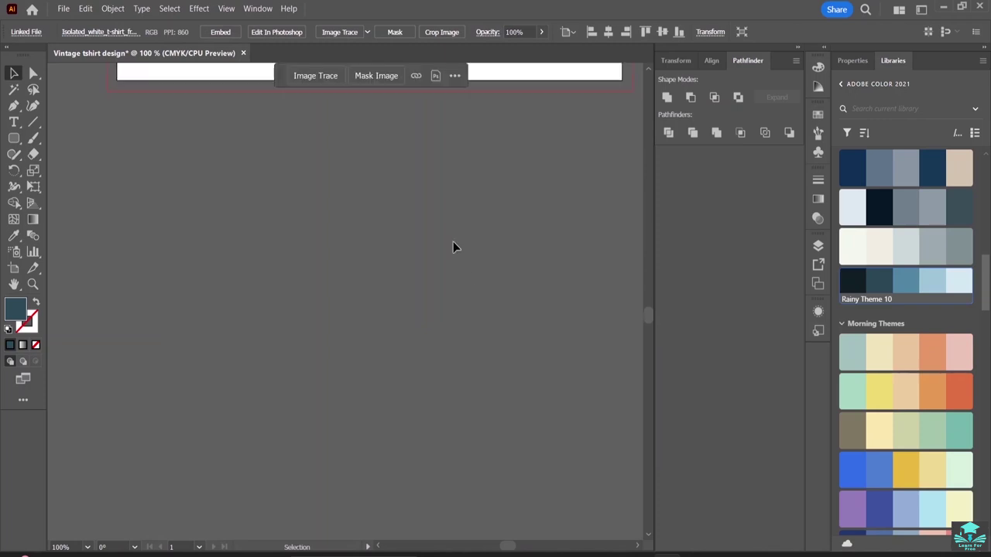
scroll(457, 248, up, 10)
scroll(449, 255, up, 3)
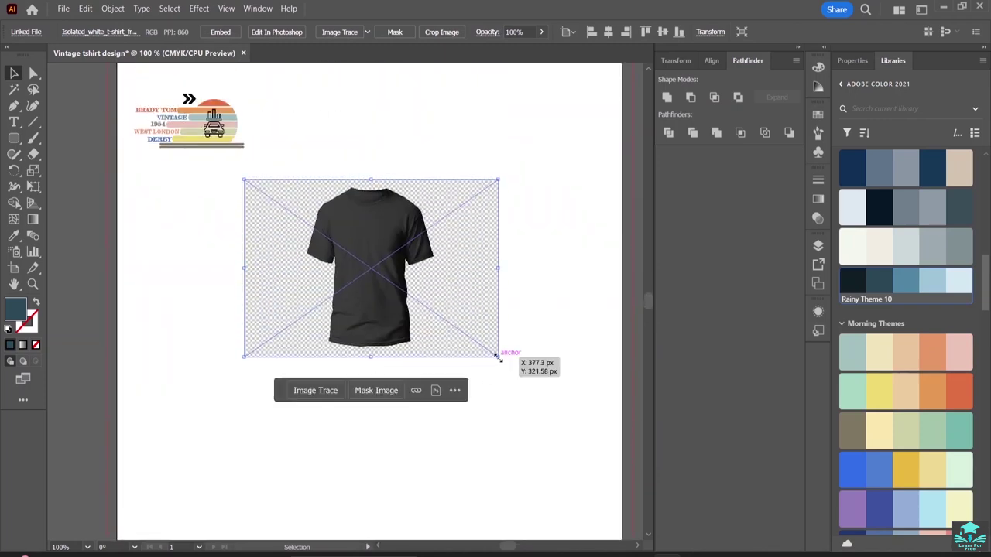
drag(498, 357, 613, 317)
scroll(532, 354, down, 3)
scroll(407, 140, up, 5)
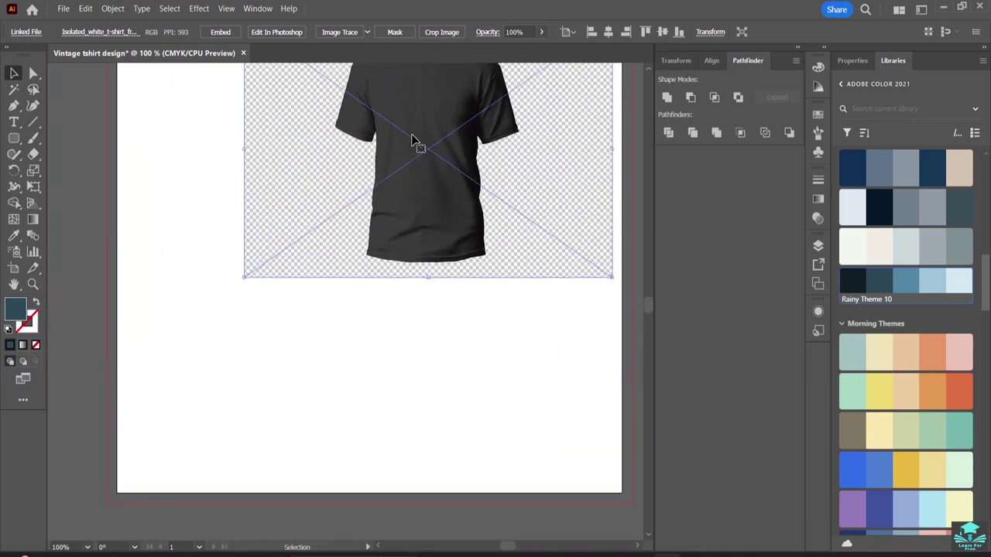
drag(443, 176, 384, 189)
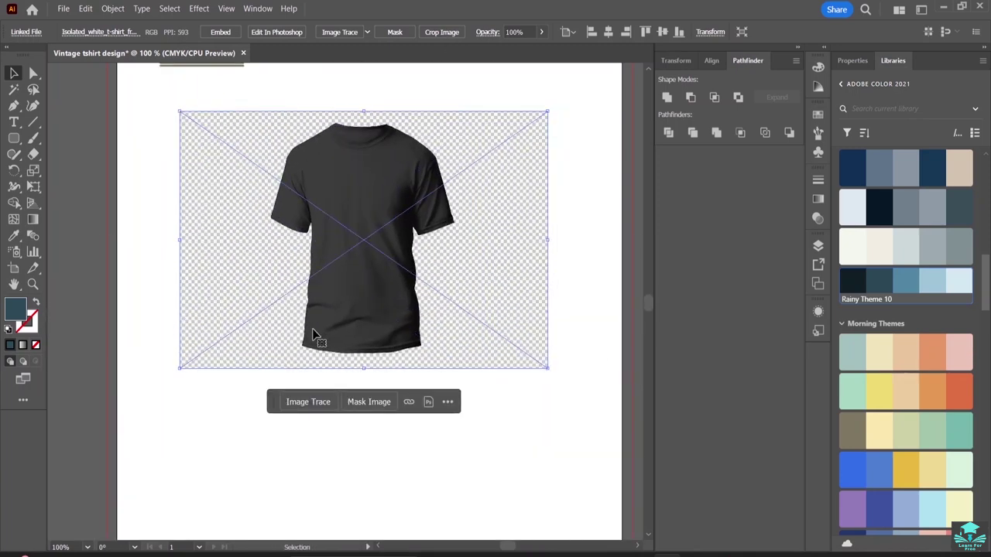
drag(363, 370, 380, 486)
drag(179, 297, 132, 299)
drag(548, 298, 611, 312)
scroll(453, 194, up, 2)
scroll(453, 186, up, 2)
Step: Move the grouped design onto the T-shirt's chest and bring it to the front
click(202, 191)
drag(203, 192, 382, 350)
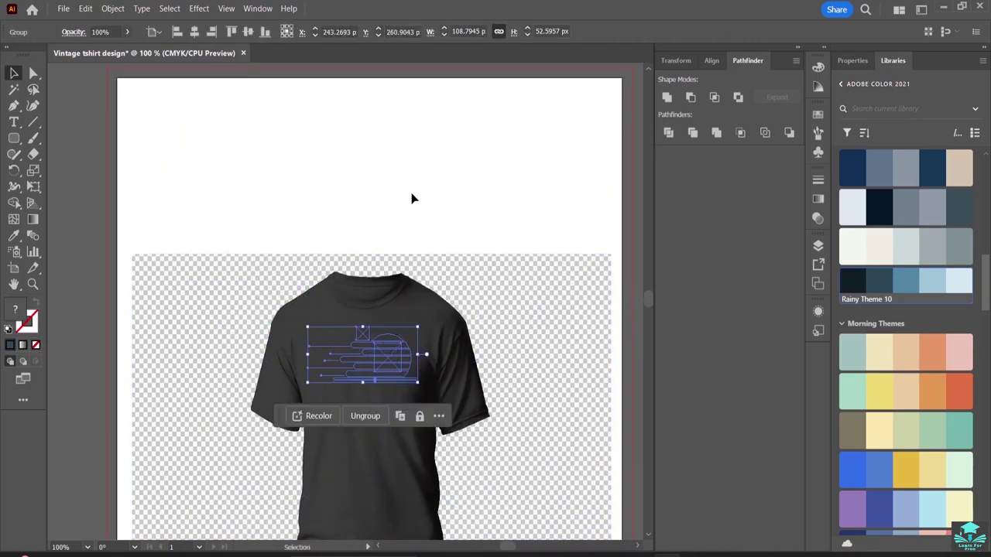
right_click(381, 352)
mouse_move(442, 283)
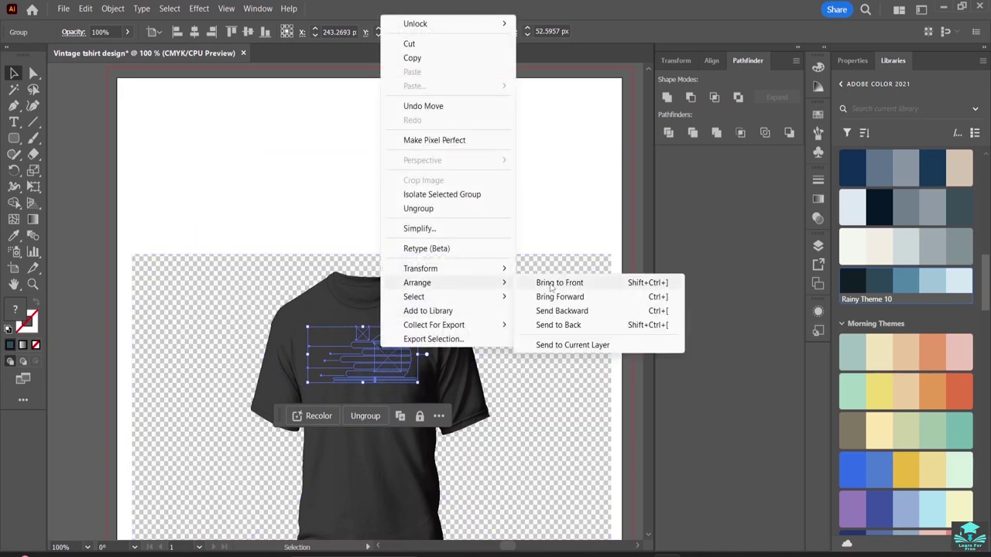
click(546, 283)
click(389, 157)
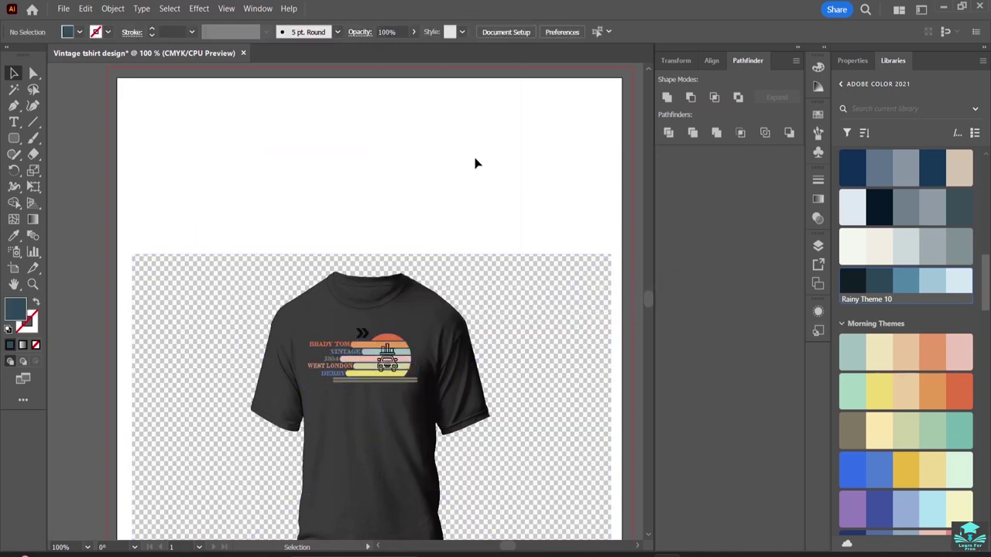
Step: Ungroup the design on the T-shirt's chest
click(368, 328)
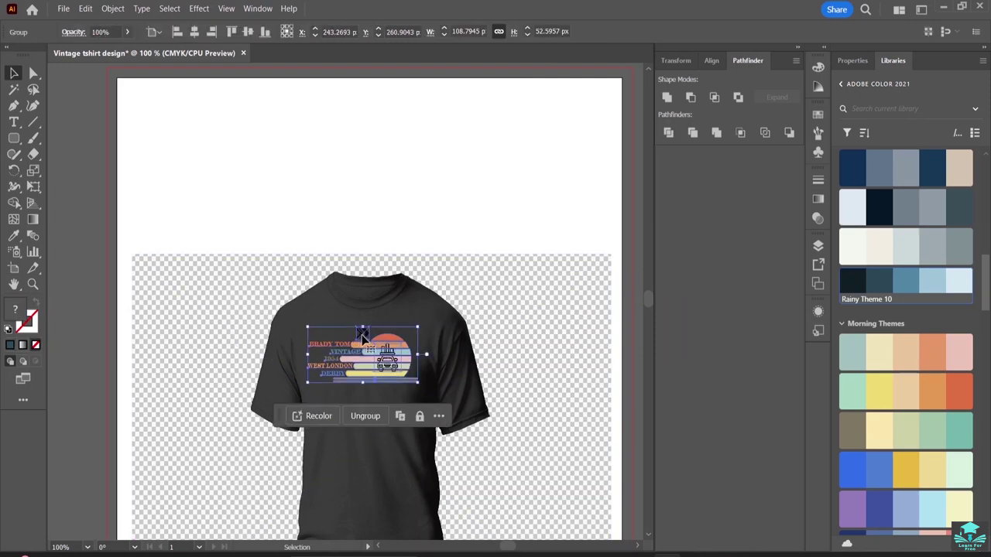
click(375, 420)
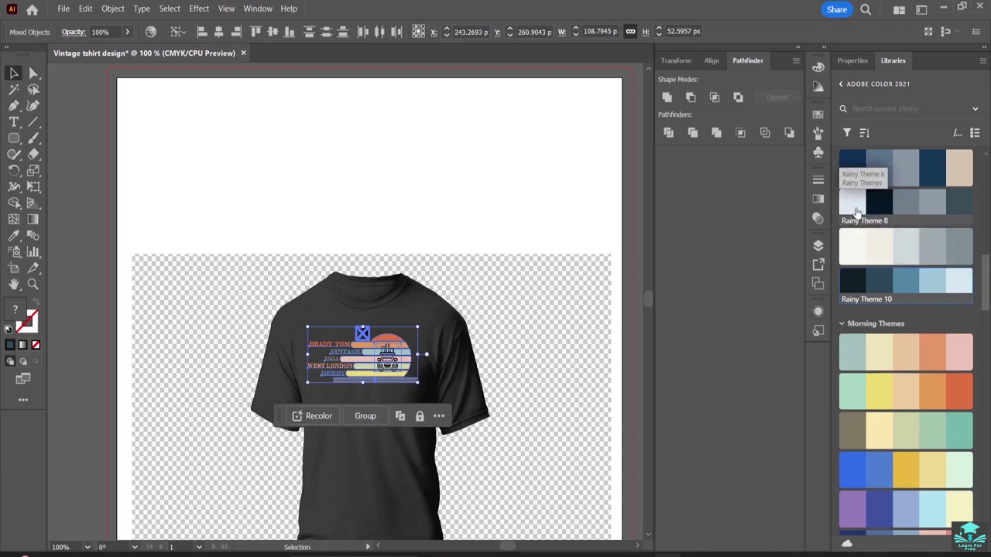
Step: Try the pale blue of Rainy Theme 8 as the fill for the whole design and undo it
click(854, 208)
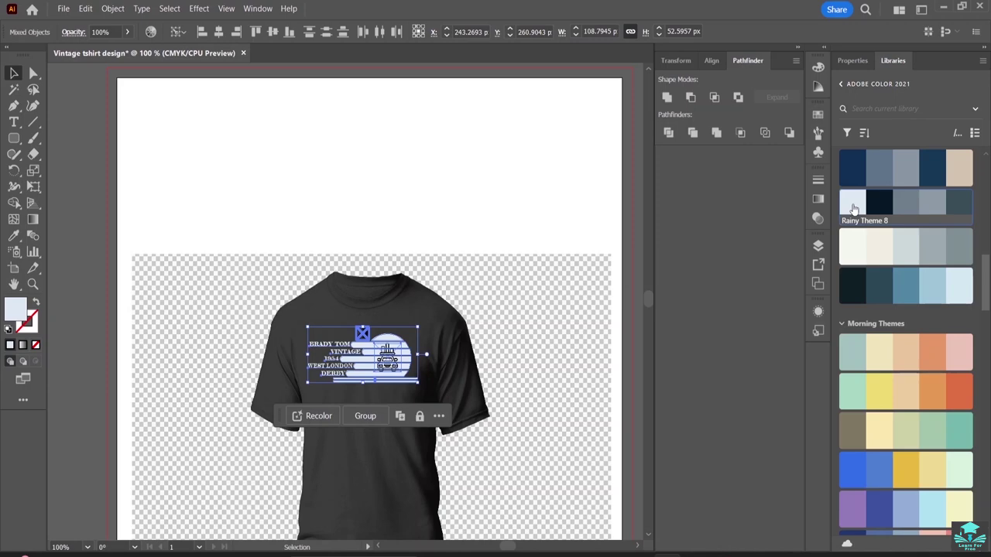
key(ctrl+z)
click(556, 160)
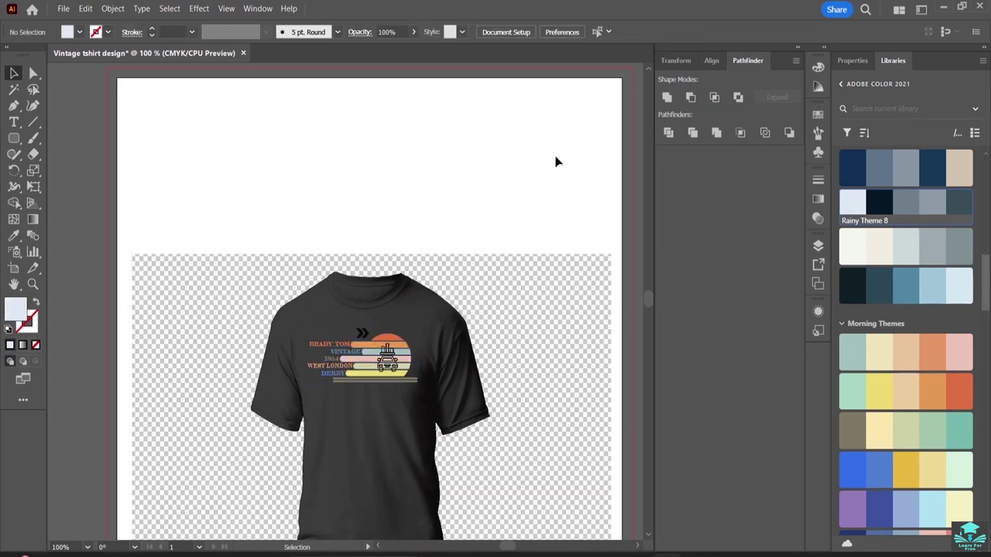
Step: Try to recolor the double-arrow image above the text with the off-white of Rainy Theme 9
key(a)
scroll(508, 277, up, 5)
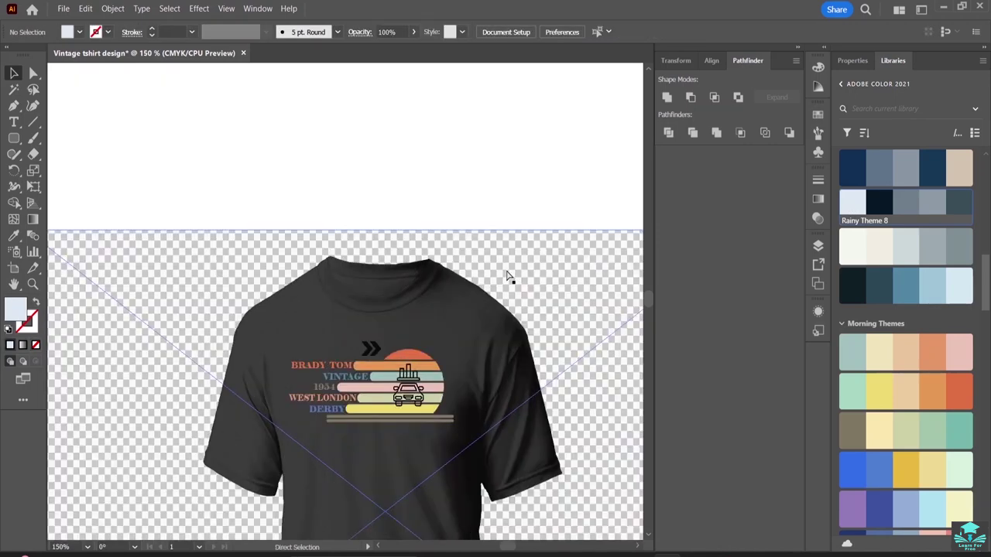
key(v)
scroll(507, 264, down, 3)
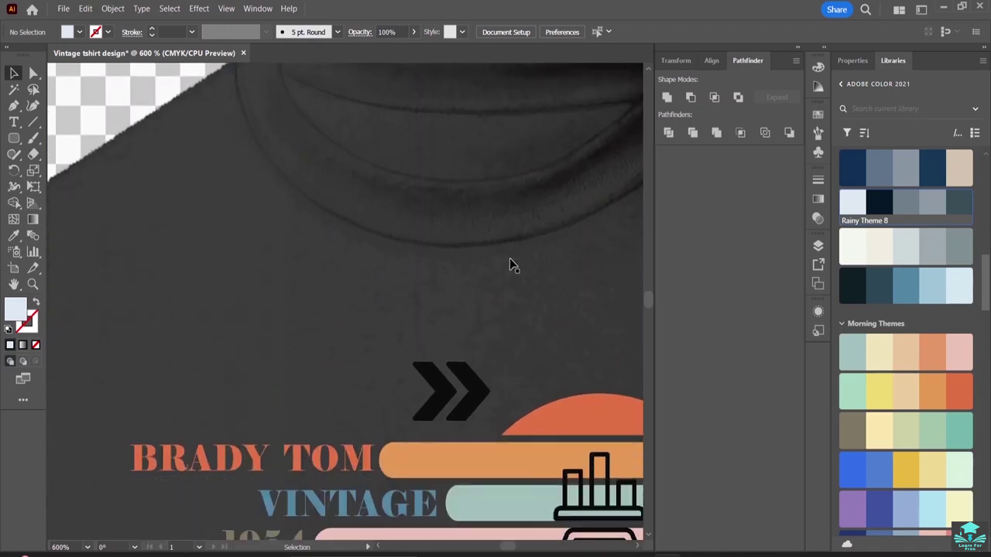
click(457, 397)
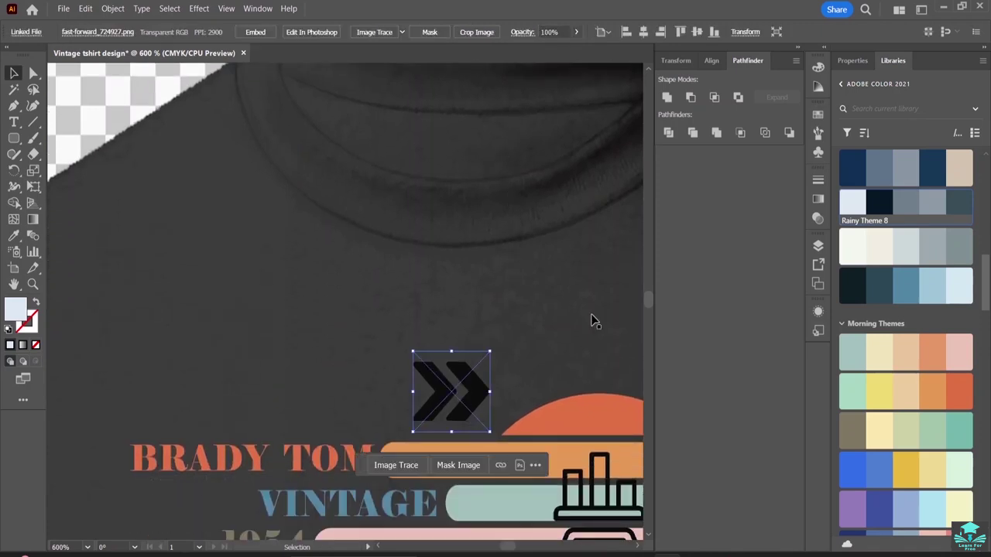
click(852, 248)
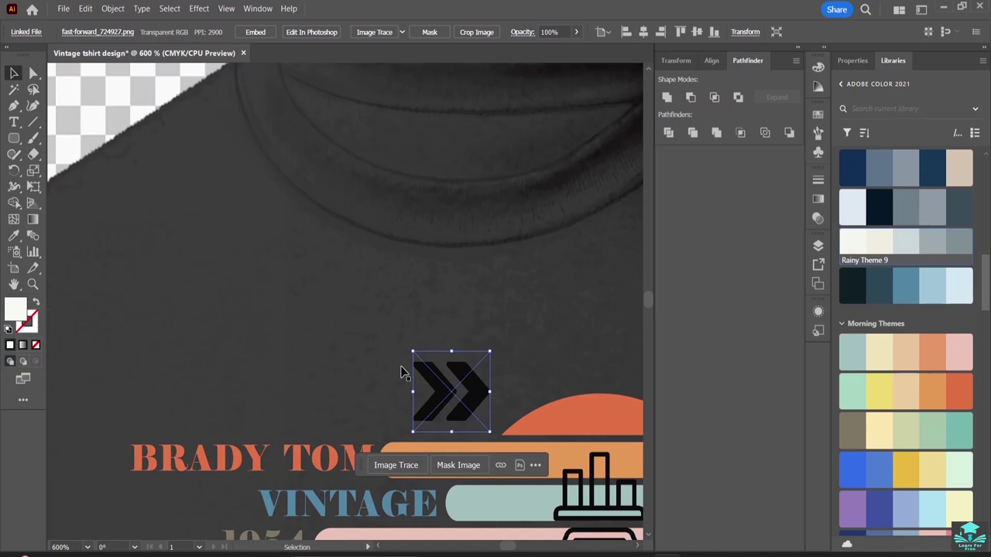
Step: Mask the double-arrow image in isolation mode and fill its clipping path with white
double_click(434, 408)
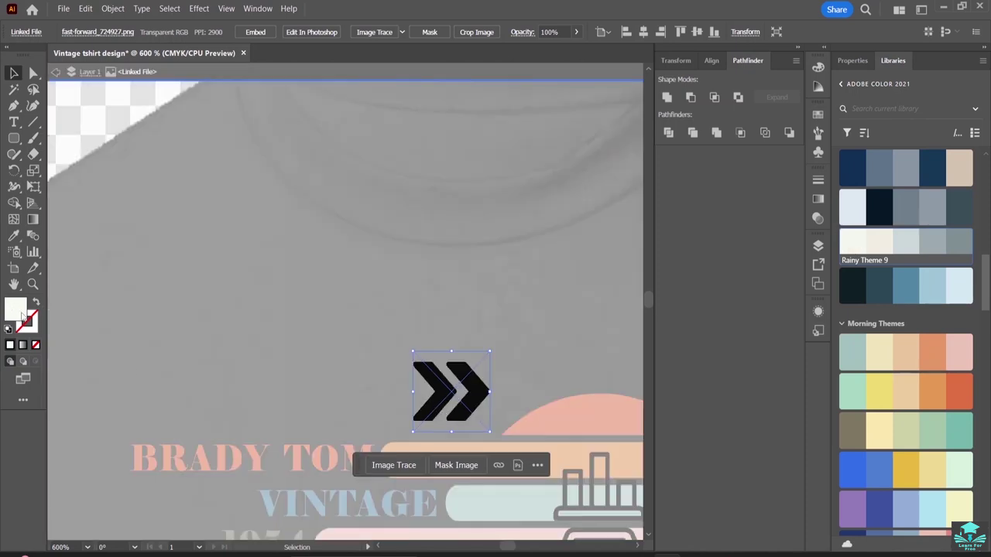
click(456, 465)
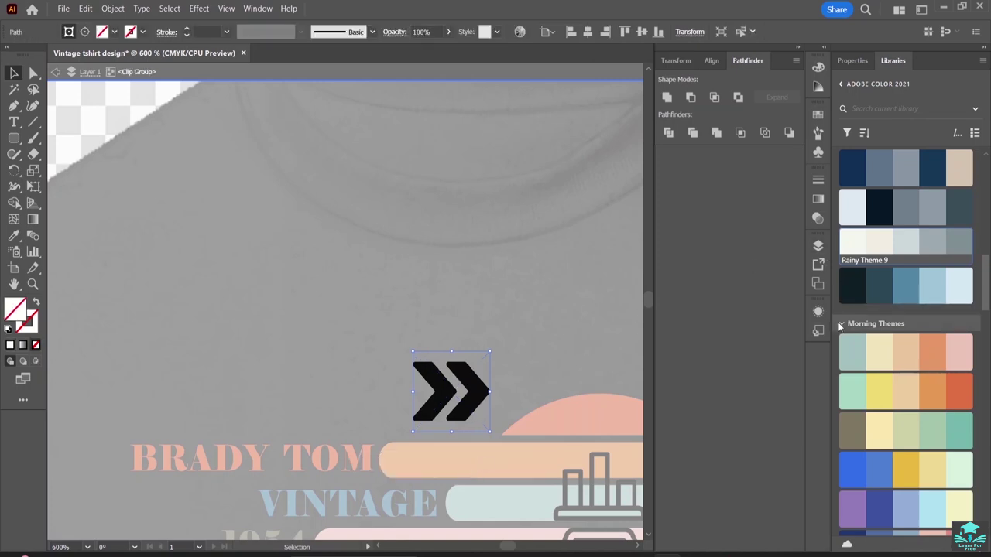
double_click(20, 315)
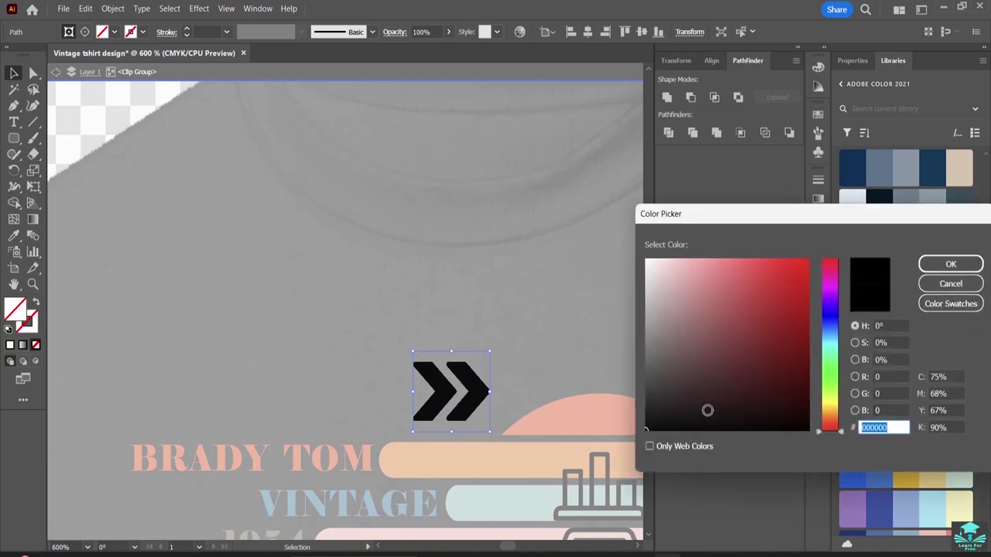
drag(655, 429, 613, 238)
click(937, 265)
click(573, 276)
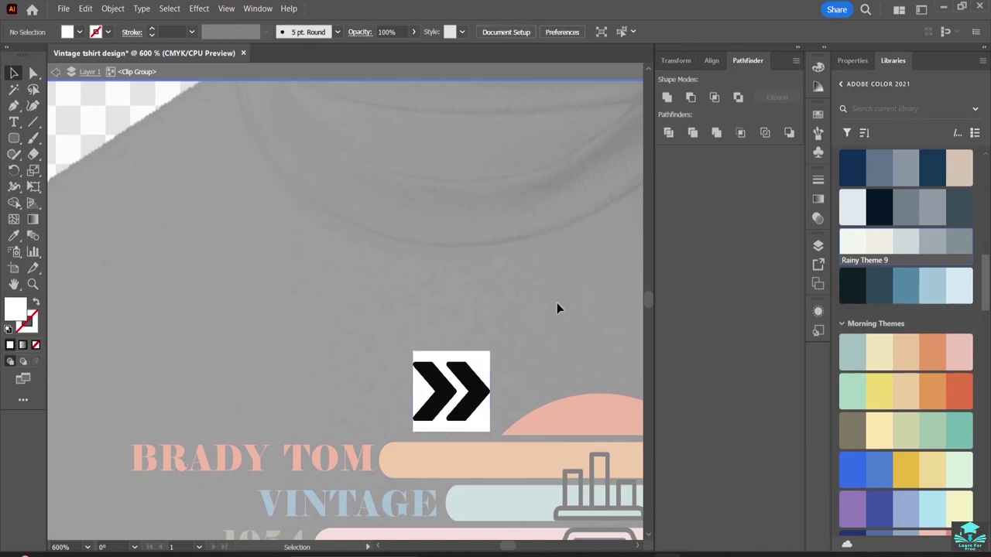
Step: Narrow the double-arrow image from both sides so it sits centered inside its white box, and exit isolation mode
click(474, 391)
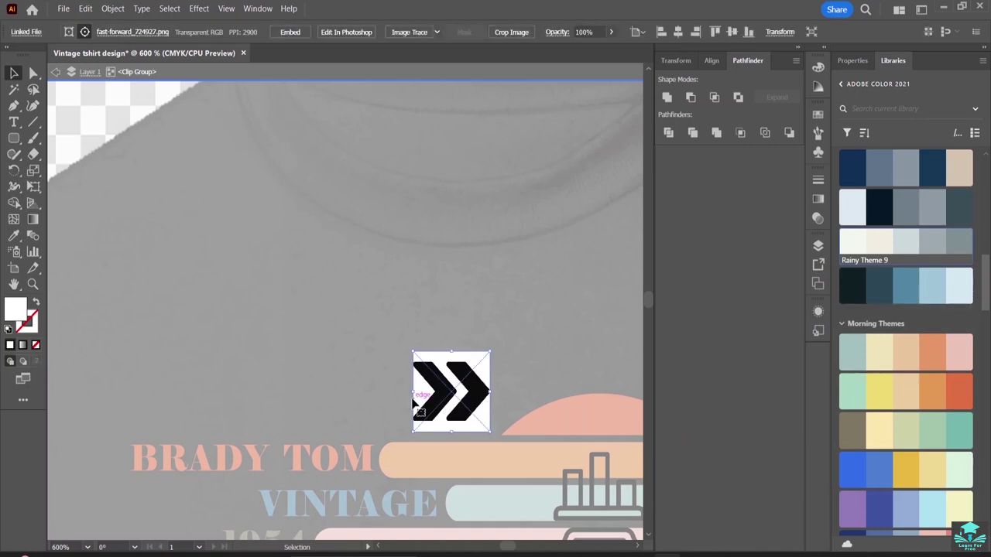
drag(412, 392, 401, 393)
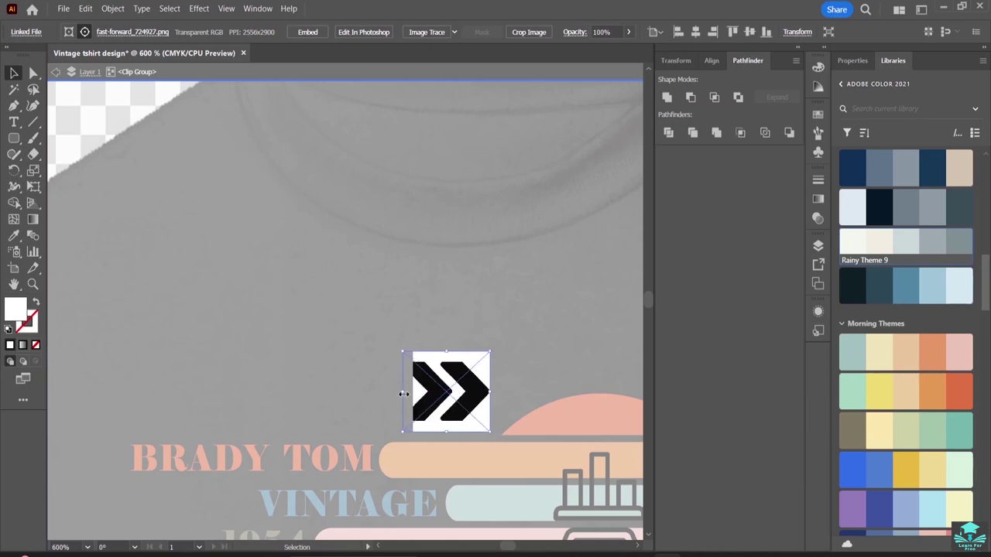
mouse_move(403, 394)
mouse_down()
mouse_move(249, 394)
mouse_move(413, 394)
mouse_up()
drag(488, 393, 452, 396)
click(515, 309)
double_click(491, 277)
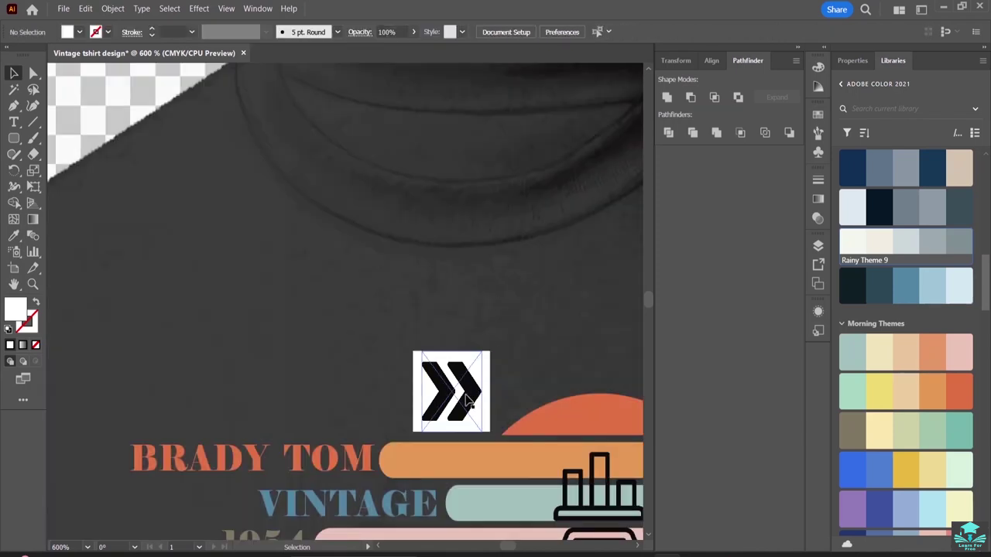
click(454, 320)
drag(401, 336, 462, 397)
drag(383, 348, 444, 394)
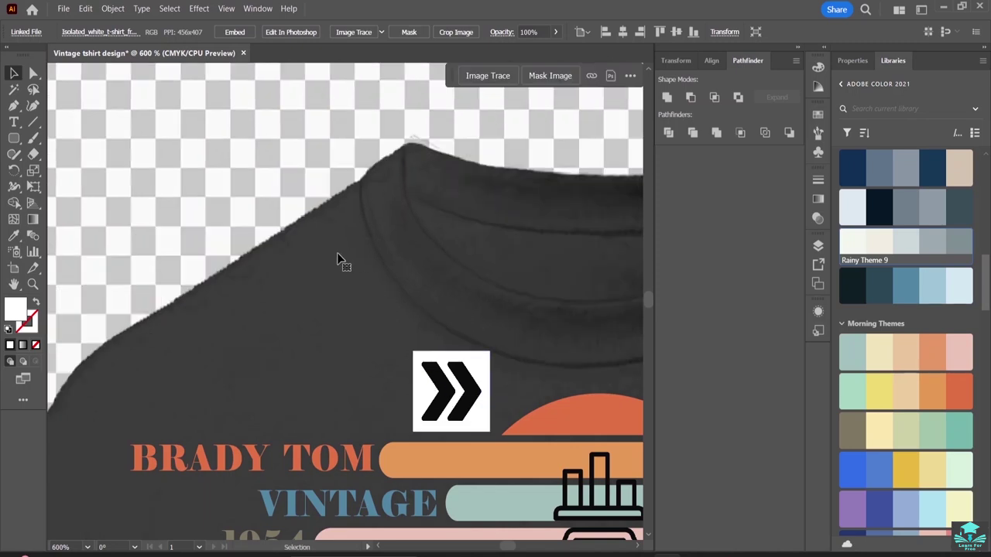
right_click(200, 178)
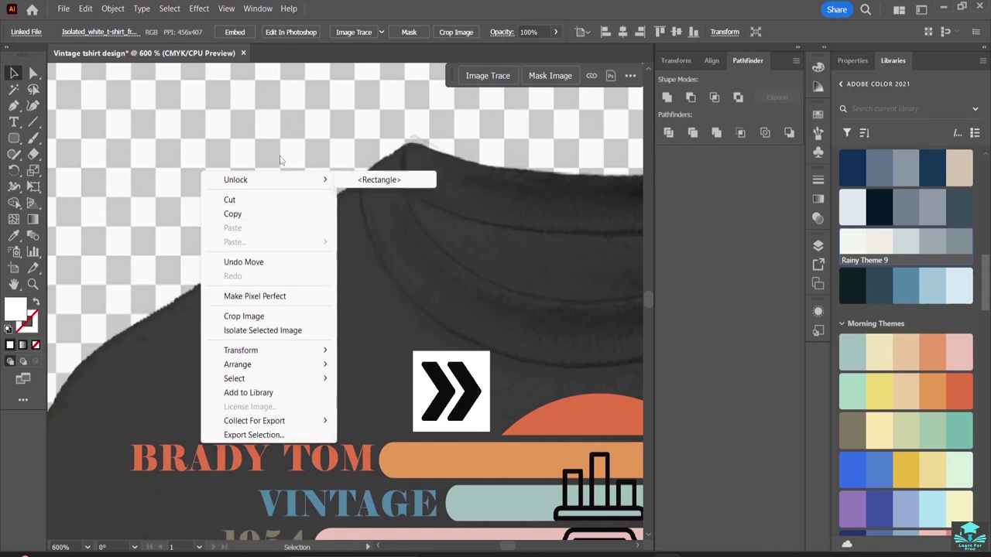
click(254, 126)
scroll(264, 132, up, 1)
scroll(263, 133, up, 2)
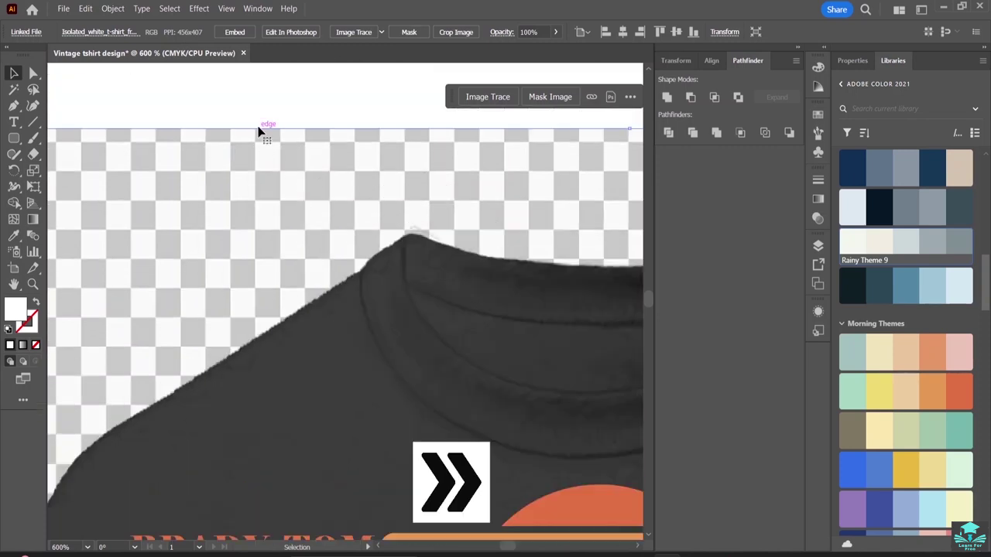
click(259, 95)
click(240, 140)
right_click(241, 140)
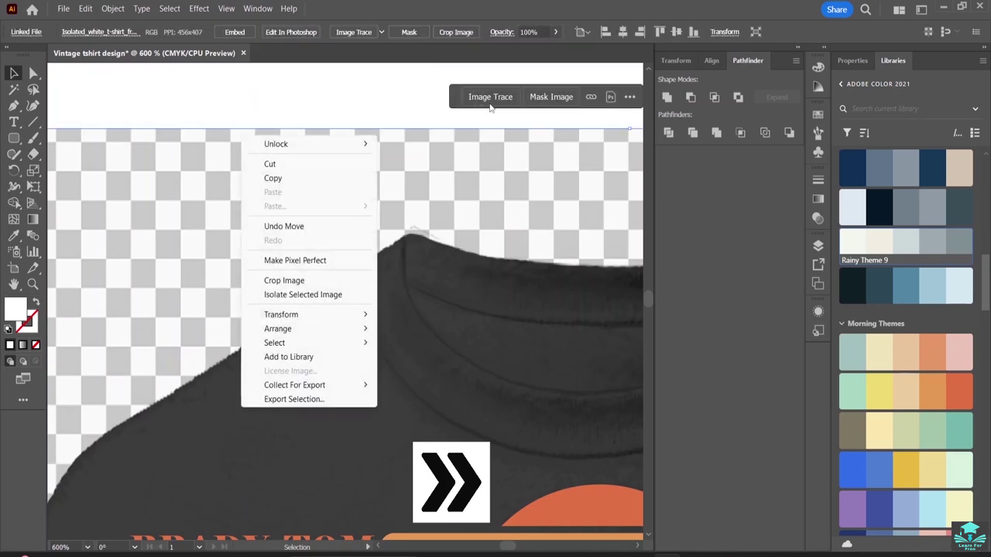
click(628, 98)
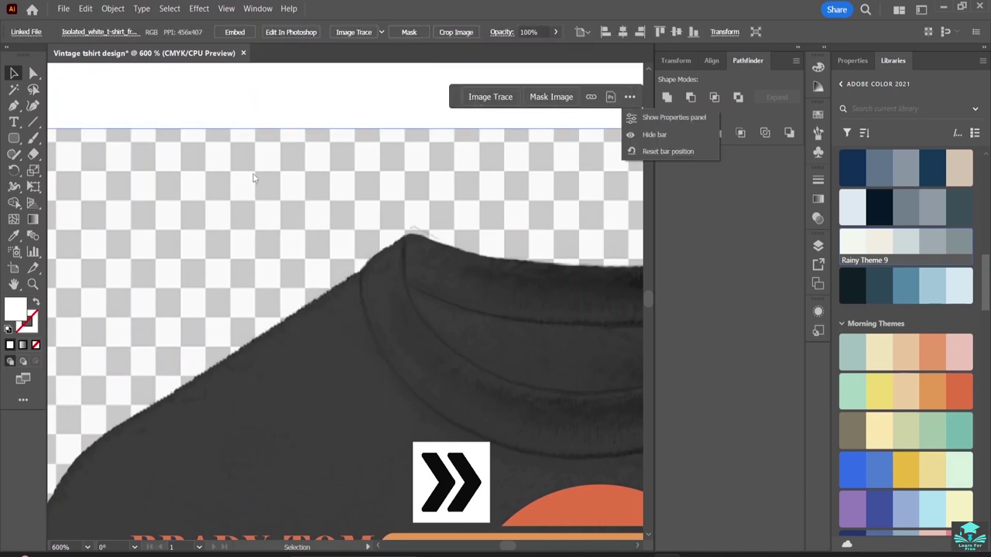
click(212, 202)
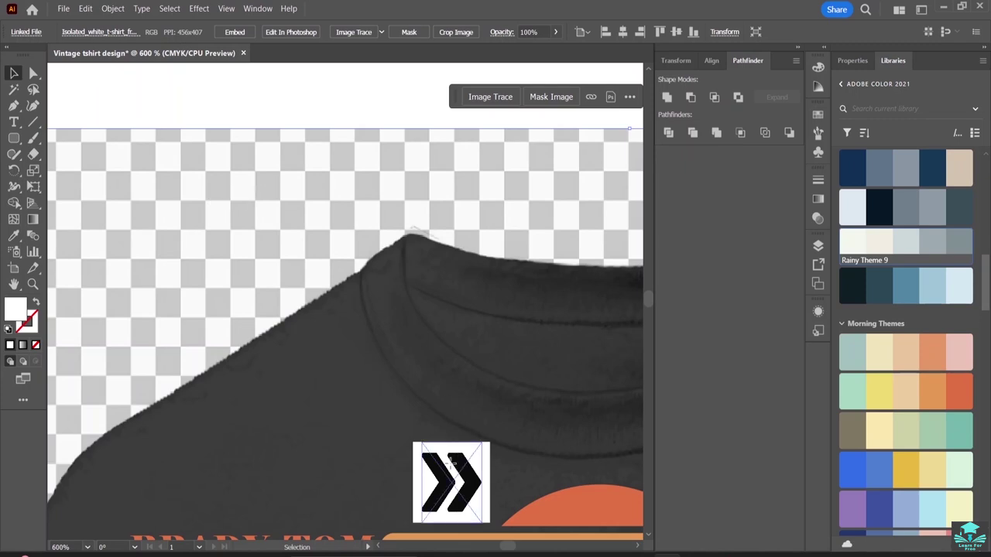
Step: Shrink the double-arrow box to about 10.9 by 8.6 px and set it beside the orange arc, just above the first bar
click(453, 463)
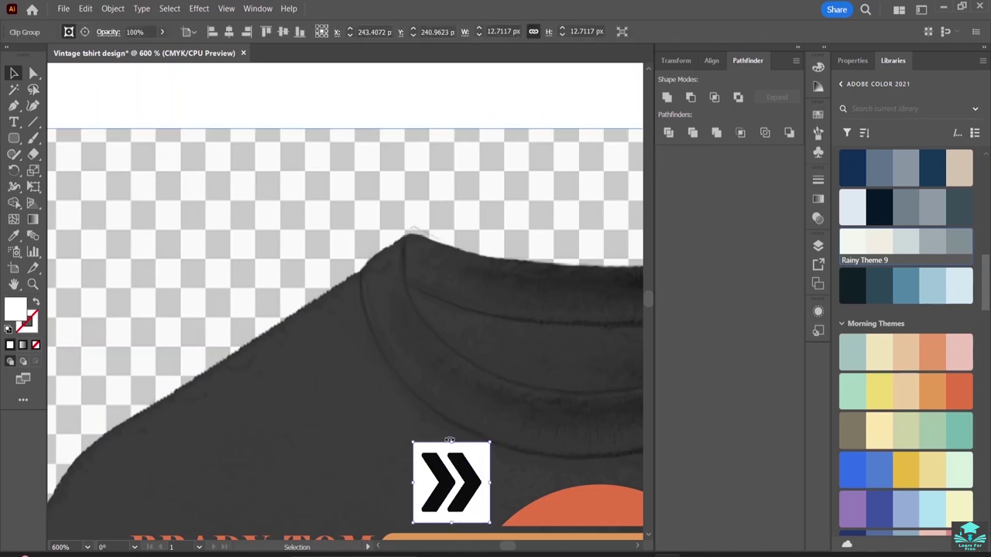
drag(452, 441, 463, 478)
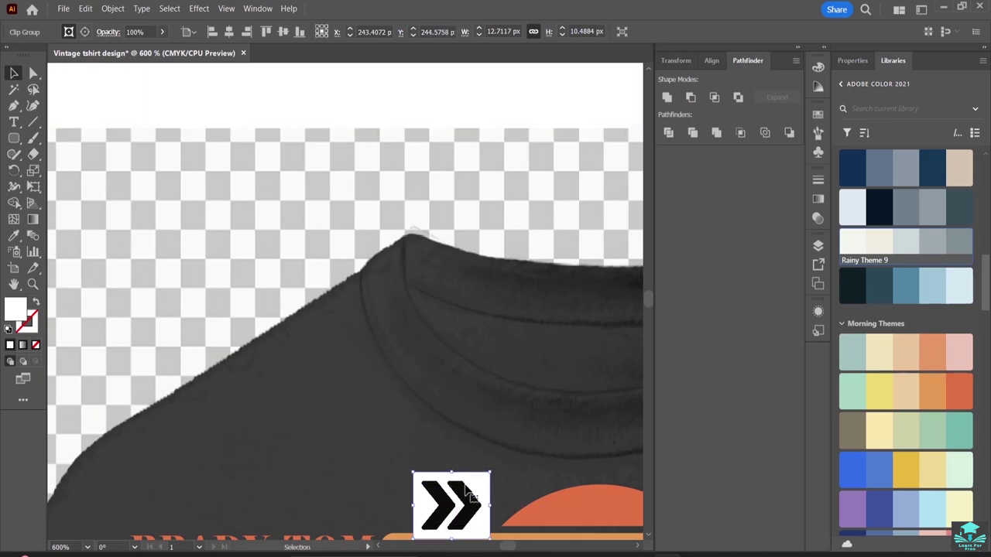
double_click(483, 472)
scroll(482, 471, down, 4)
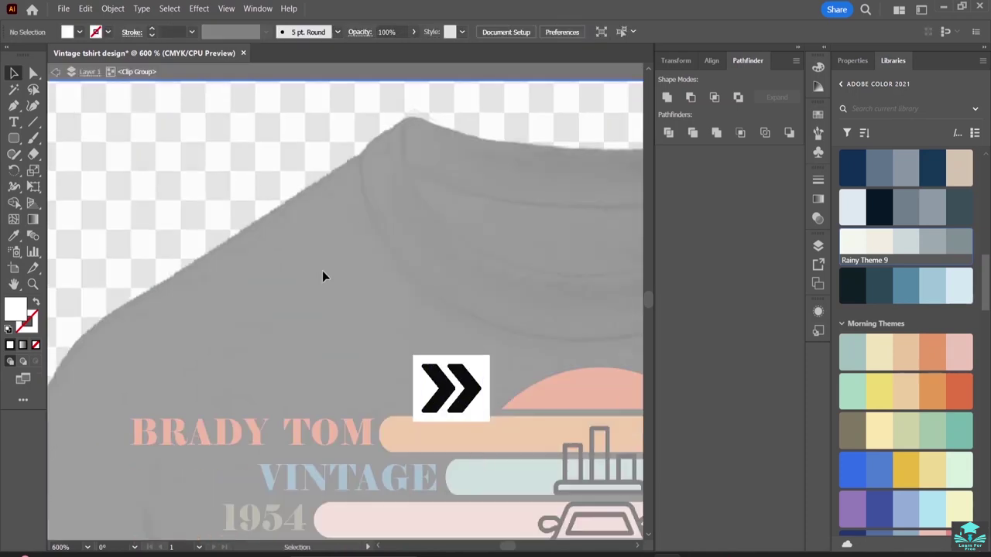
double_click(322, 272)
click(483, 395)
mouse_move(491, 421)
mouse_down()
mouse_move(450, 382)
mouse_move(480, 381)
mouse_move(470, 382)
mouse_up()
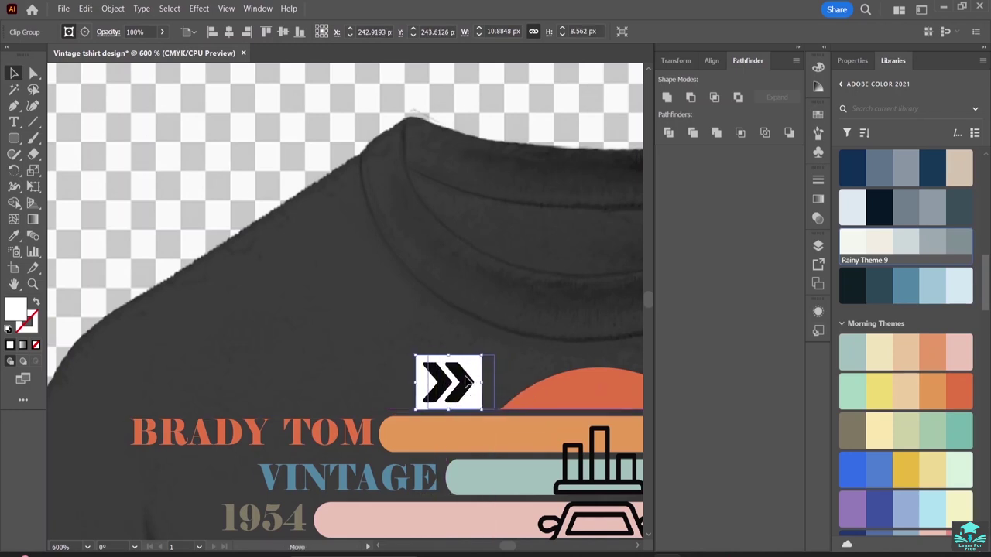
click(426, 328)
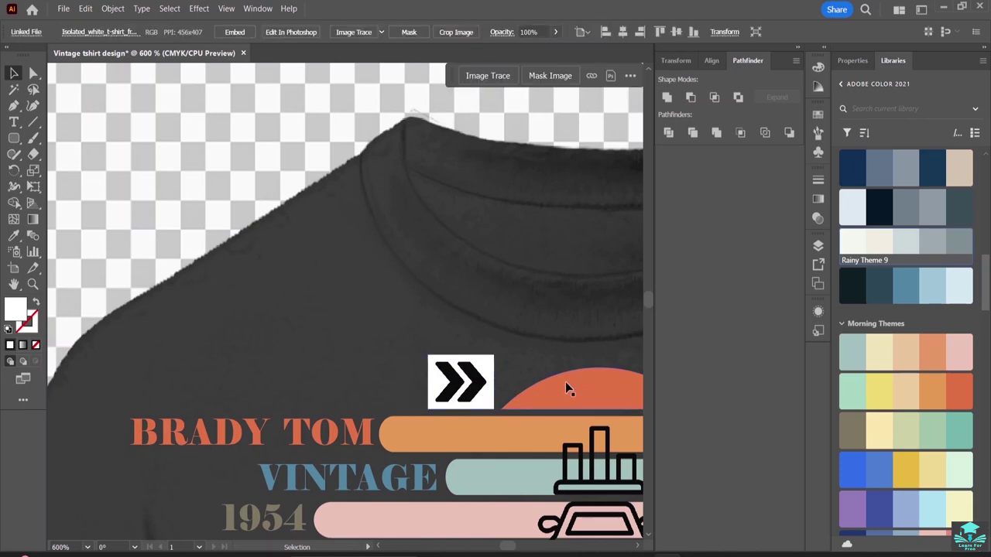
Step: Try to select the whole design by dragging a selection area across it over the T-shirt image
key(ctrl+minus)
key(ctrl+minus)
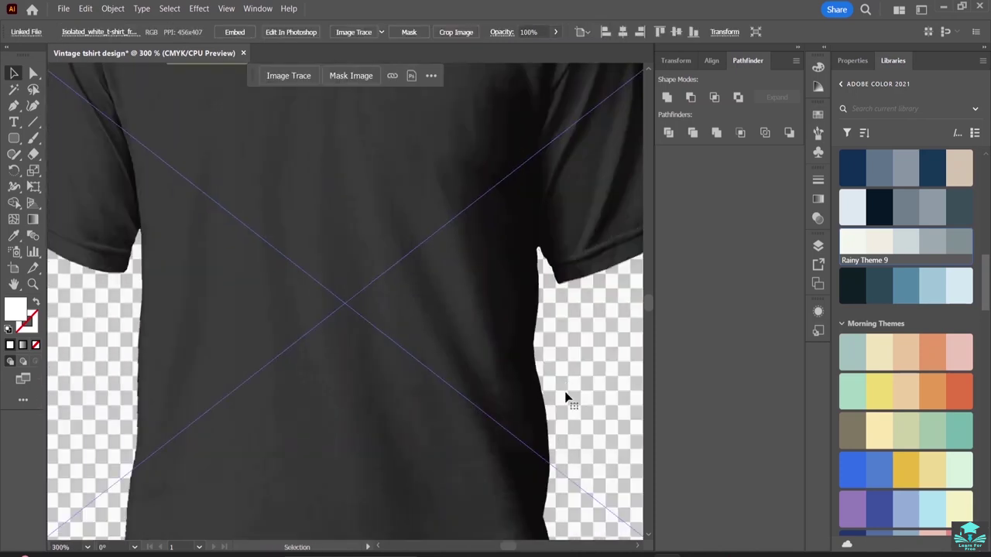
scroll(566, 386, up, 5)
scroll(573, 413, up, 4)
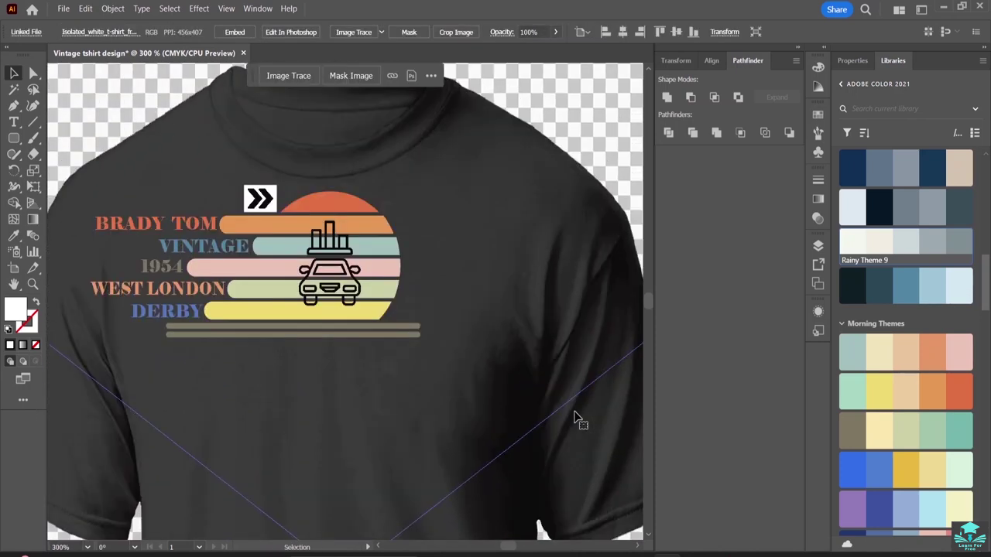
click(330, 341)
drag(329, 341, 314, 256)
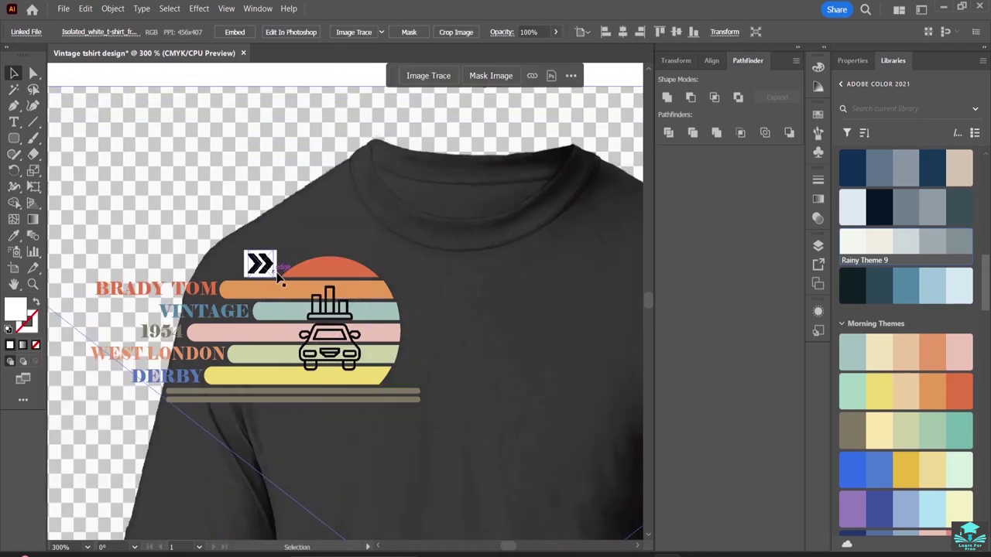
mouse_move(160, 261)
mouse_down()
mouse_move(200, 259)
mouse_move(221, 170)
mouse_up()
Step: Try again to select the design as a whole over the mockup, and undo the resulting T-shirt moves
click(267, 334)
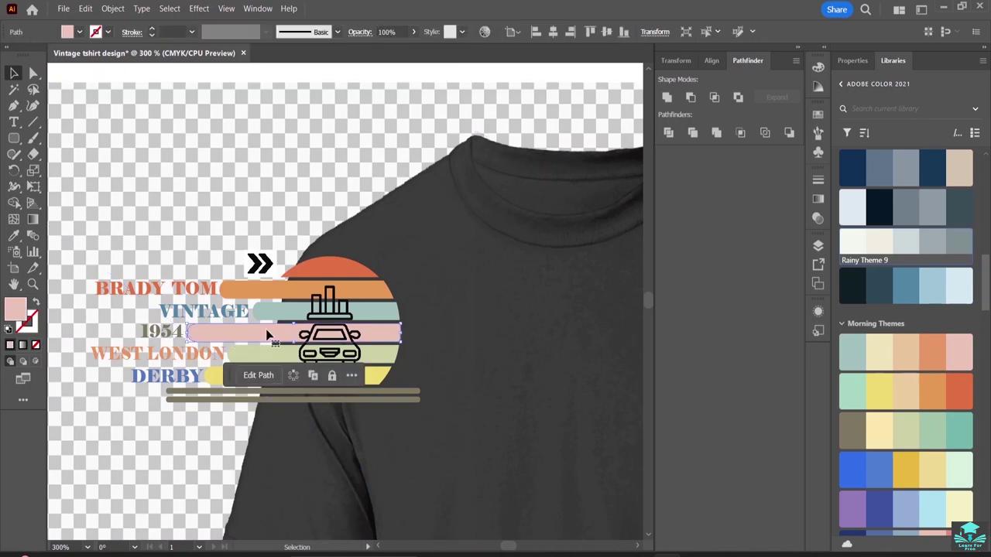
right_click(223, 101)
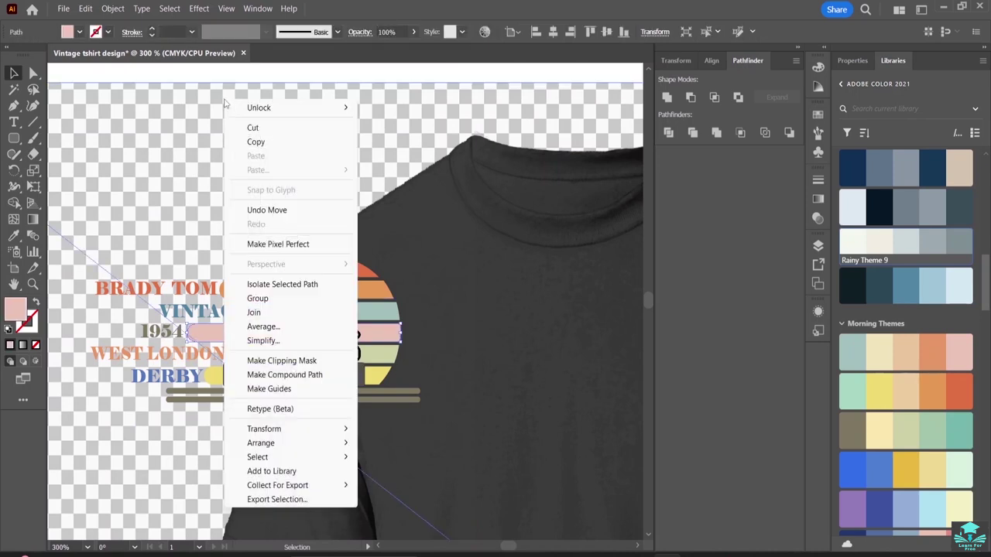
mouse_move(265, 113)
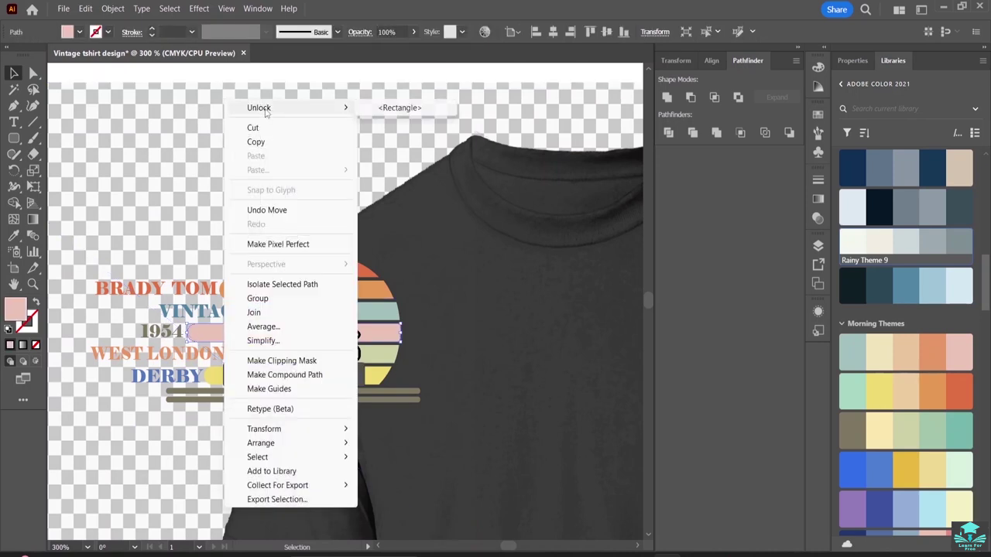
click(423, 93)
drag(186, 241, 277, 536)
key(ctrl+z)
drag(151, 192, 119, 518)
key(ctrl+z)
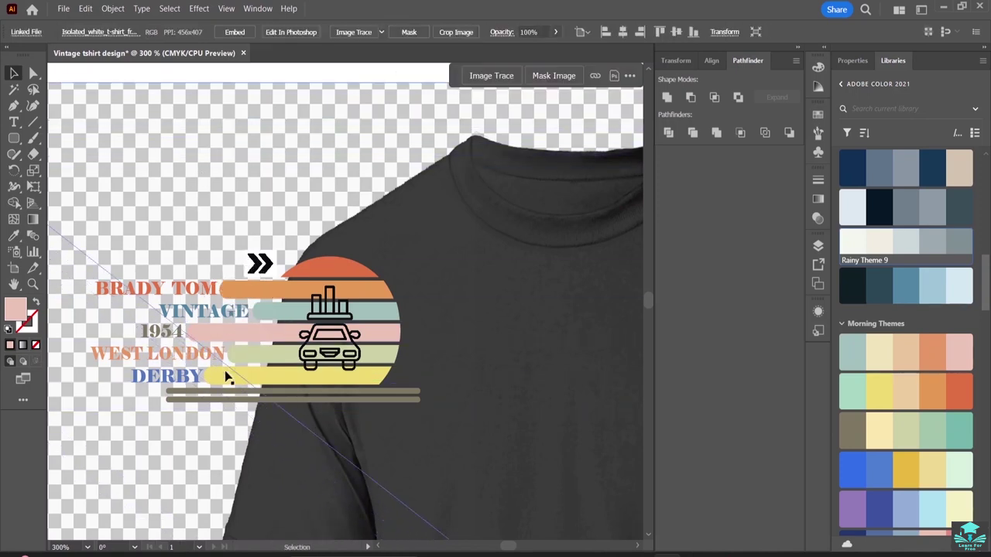
Step: Move the T-shirt image clear of the design, and group all of the design's elements
click(369, 333)
mouse_move(267, 534)
mouse_down()
mouse_move(263, 512)
mouse_move(264, 544)
mouse_up()
key(ctrl+minus)
key(ctrl+minus)
key(ctrl+minus)
key(ctrl+minus)
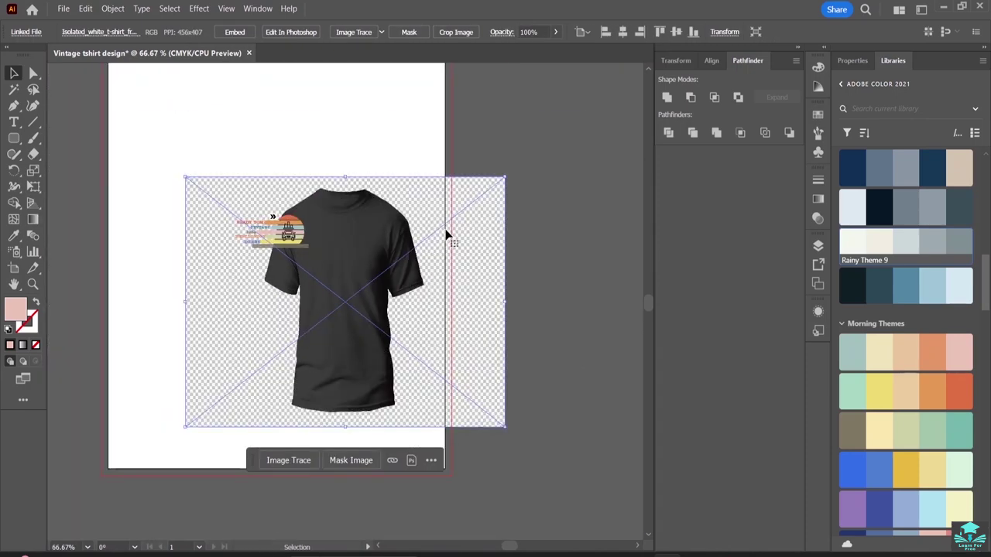
drag(437, 200, 594, 367)
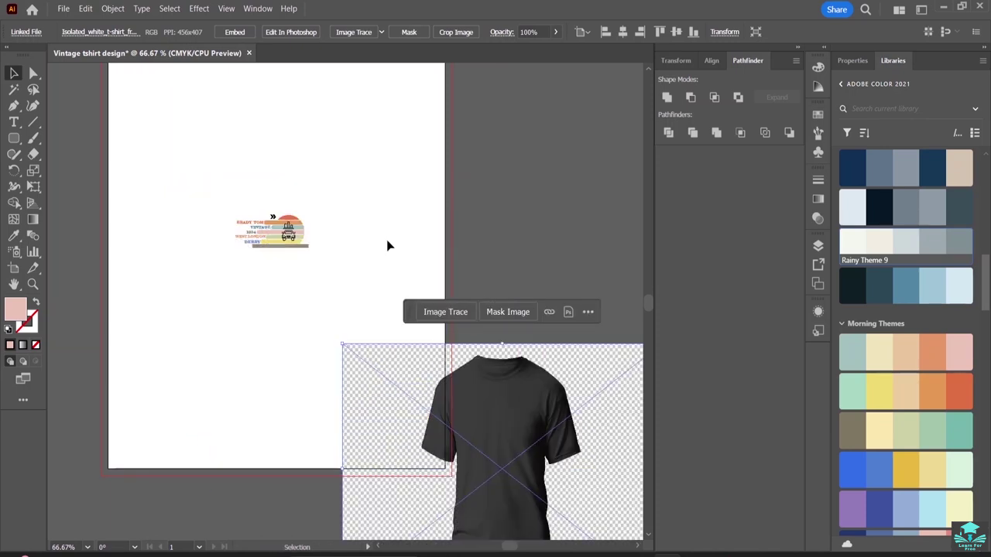
drag(215, 185, 304, 301)
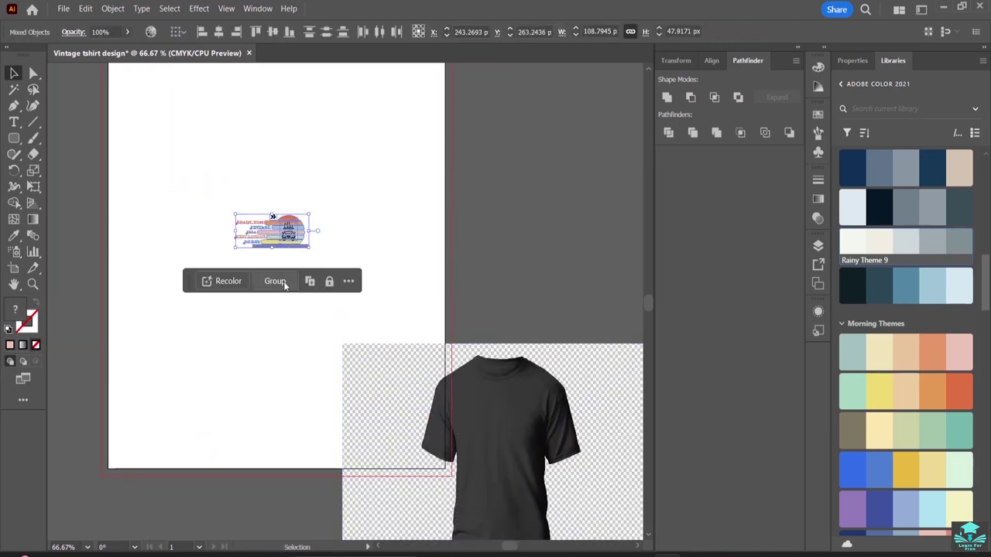
Step: Move the T-shirt image back behind the grouped design and place the group across the shirt's chest
drag(577, 377, 355, 178)
drag(285, 238, 281, 195)
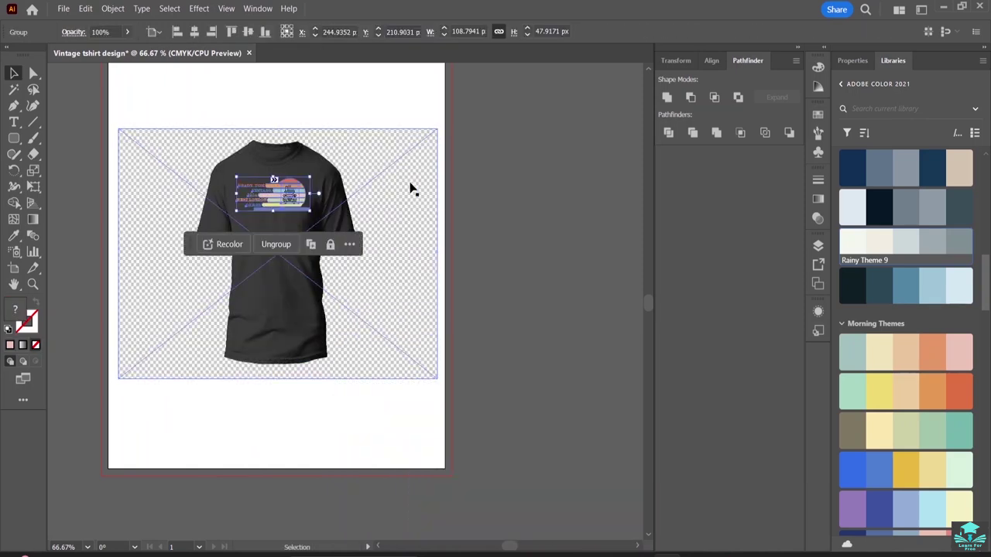
click(343, 100)
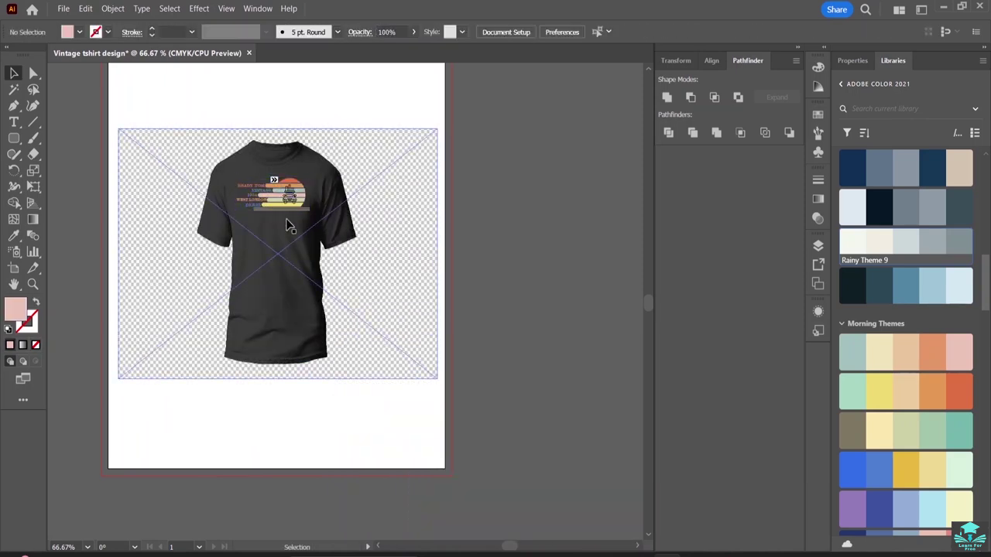
Step: Examine the placed design on the T-shirt's chest at 200% magnification
key(ctrl+equal)
key(ctrl+equal)
key(ctrl+equal)
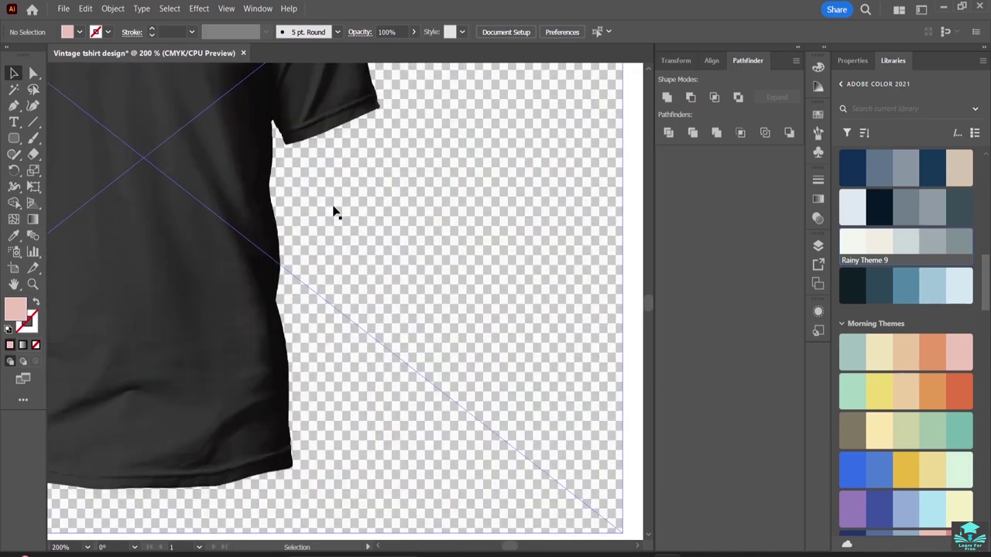
scroll(305, 321, up, 5)
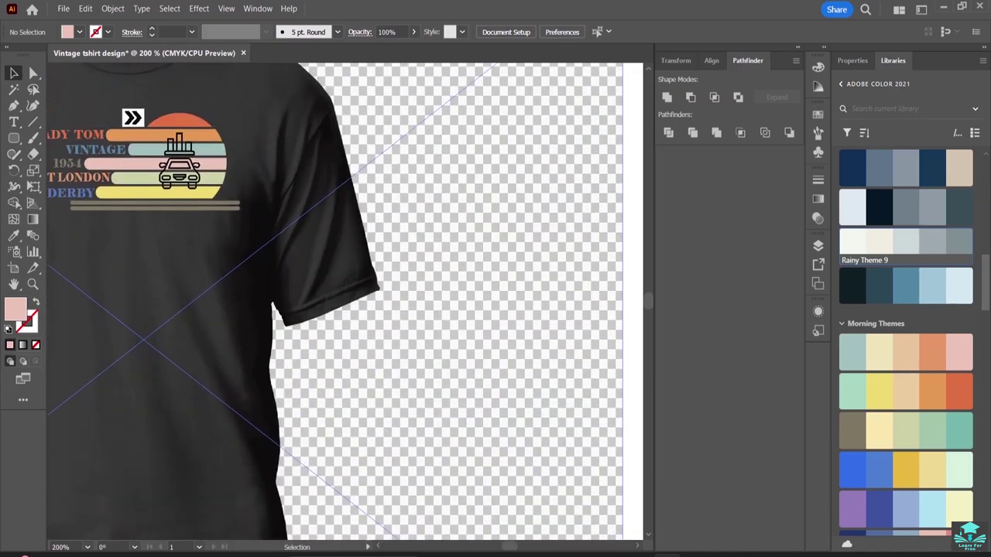
scroll(443, 522, up, 2)
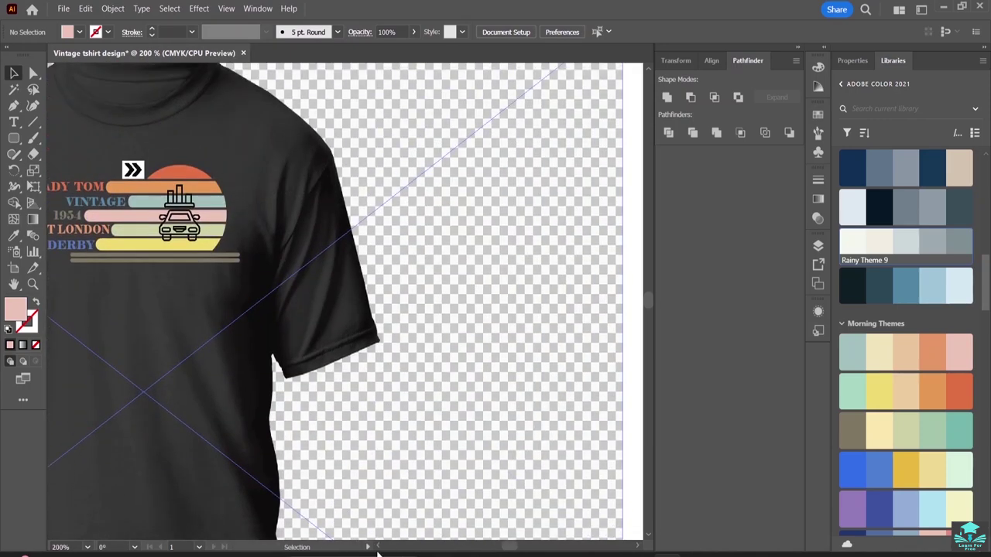
scroll(377, 549, left, 4)
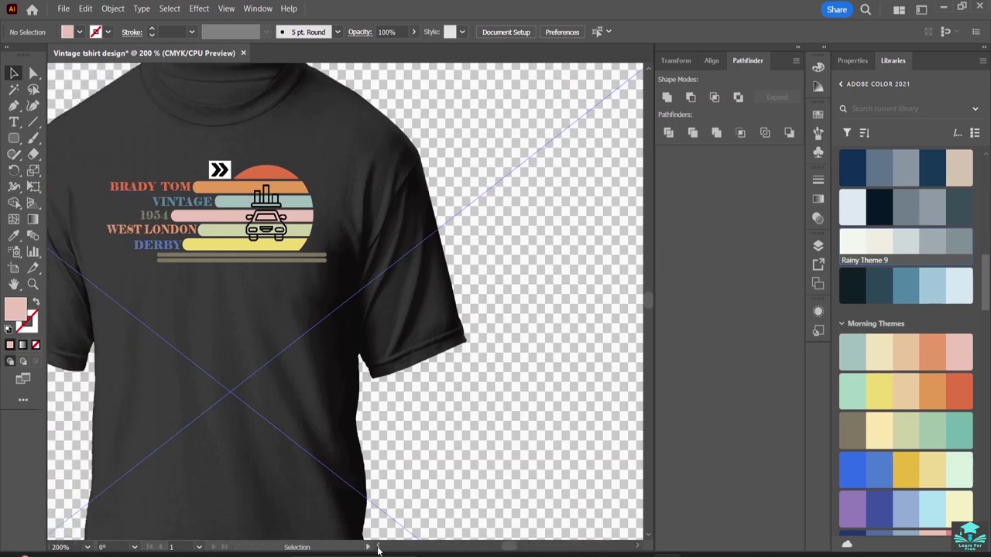
scroll(378, 550, left, 1)
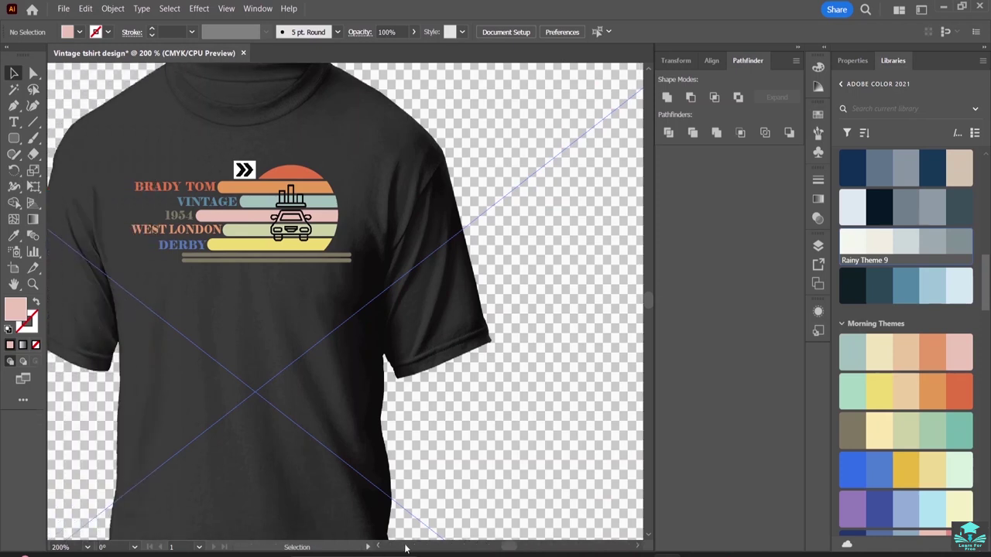